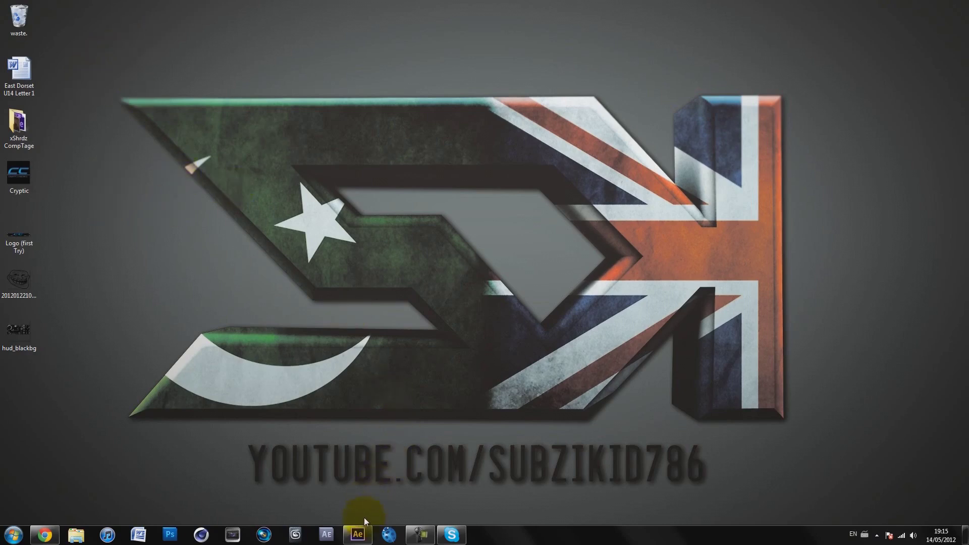
# Restore After Effects and select the troll face and UMAD? text on the wall in Hardhat 2
pyautogui.click(358, 534)
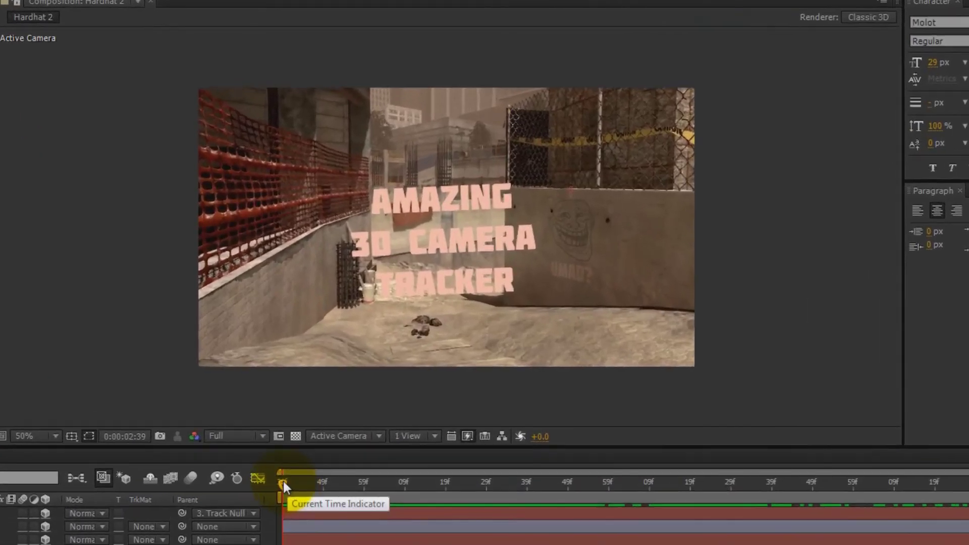
pyautogui.moveTo(354, 353); pyautogui.dragTo(396, 351)
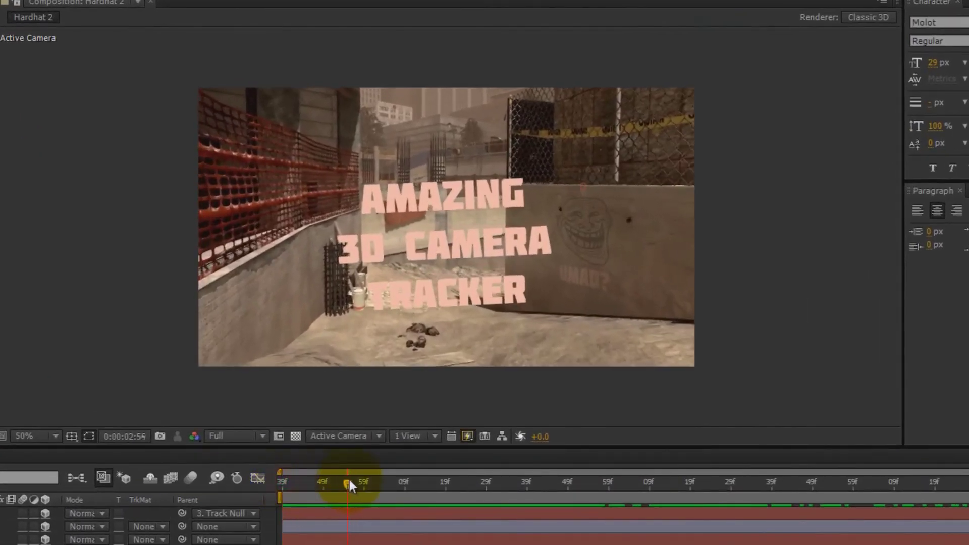
pyautogui.moveTo(348, 484); pyautogui.dragTo(351, 484)
pyautogui.click(589, 231)
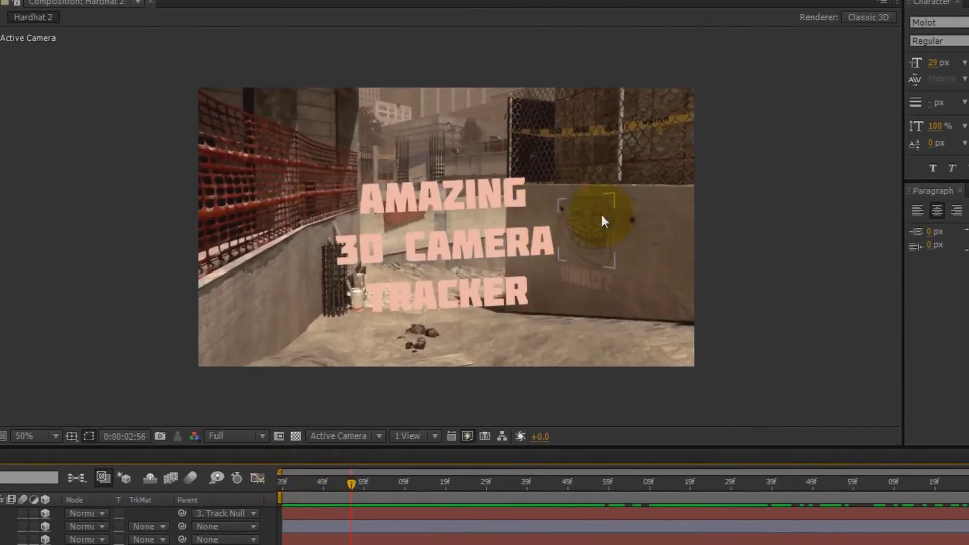
pyautogui.click(579, 276)
pyautogui.click(443, 417)
pyautogui.click(588, 263)
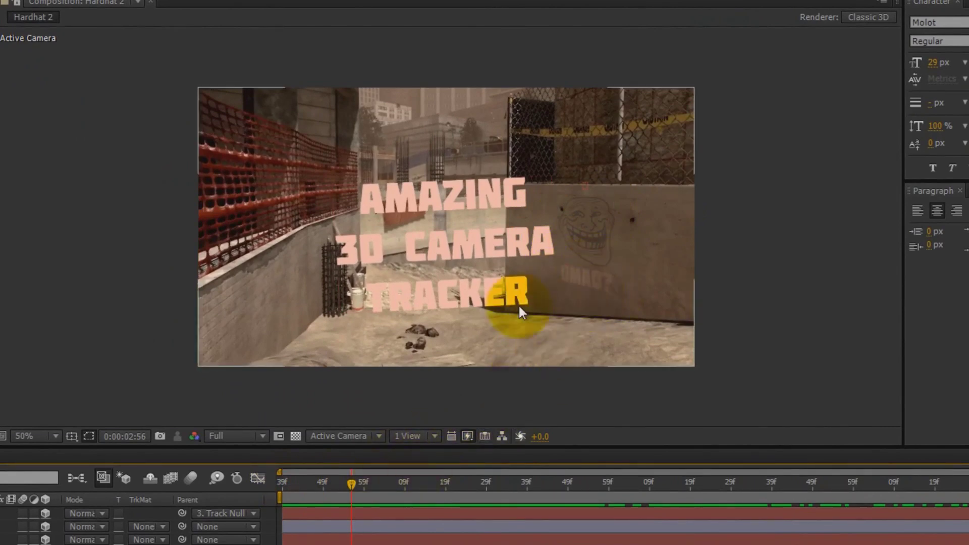
pyautogui.click(366, 504)
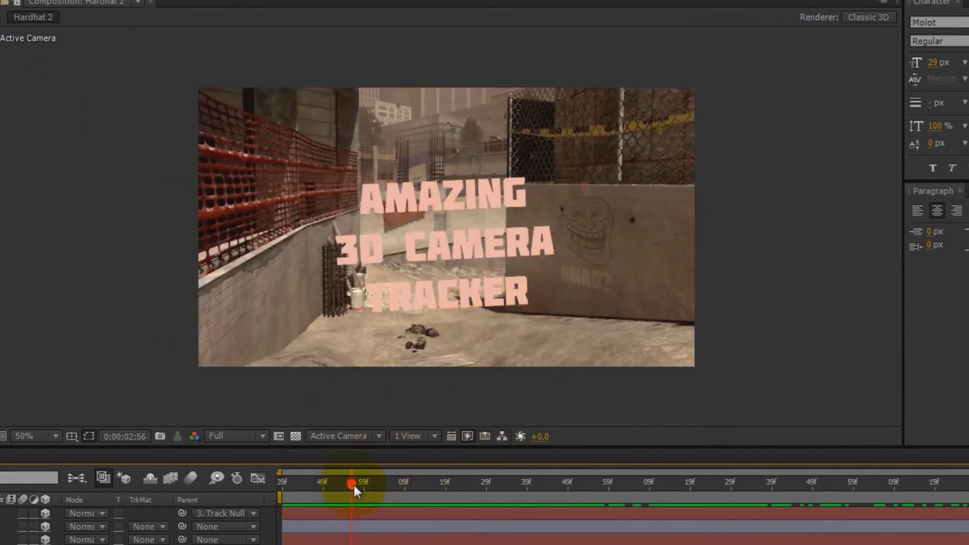
# Scrub through the later frames and back, then select the 3D title text
pyautogui.moveTo(353, 483); pyautogui.dragTo(893, 482)
pyautogui.moveTo(717, 492); pyautogui.dragTo(266, 504)
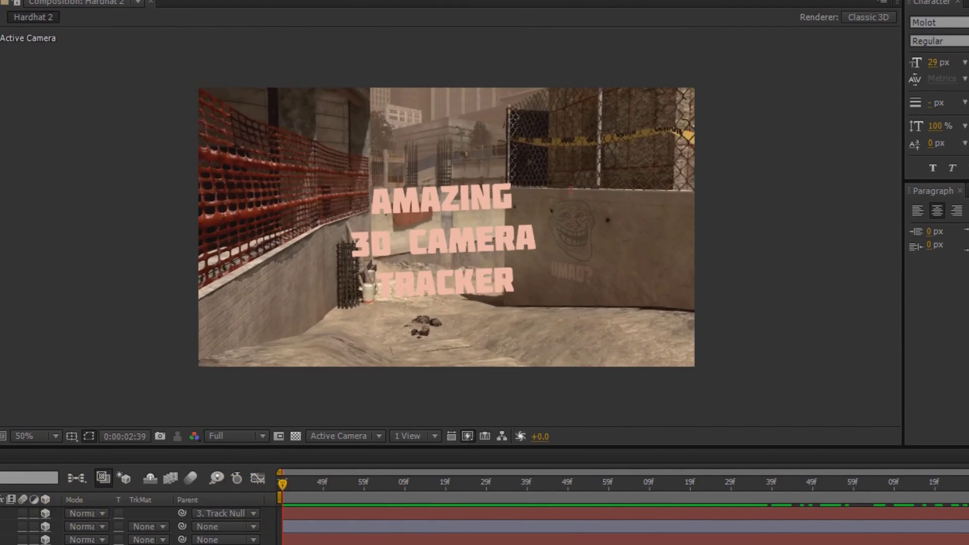
pyautogui.click(469, 244)
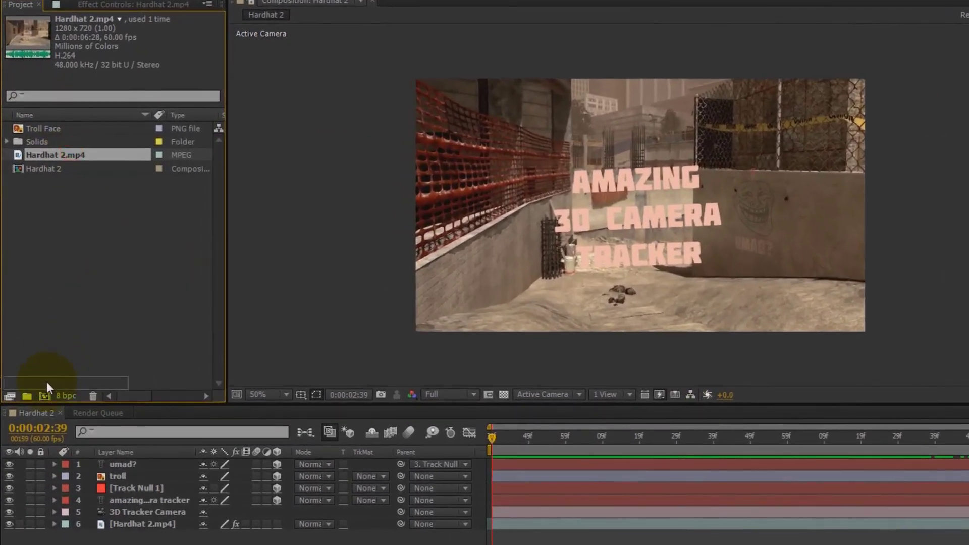
# Create a Hardhat 3 comp from Hardhat 2.mp4 and scrub to find a start point
pyautogui.click(44, 395)
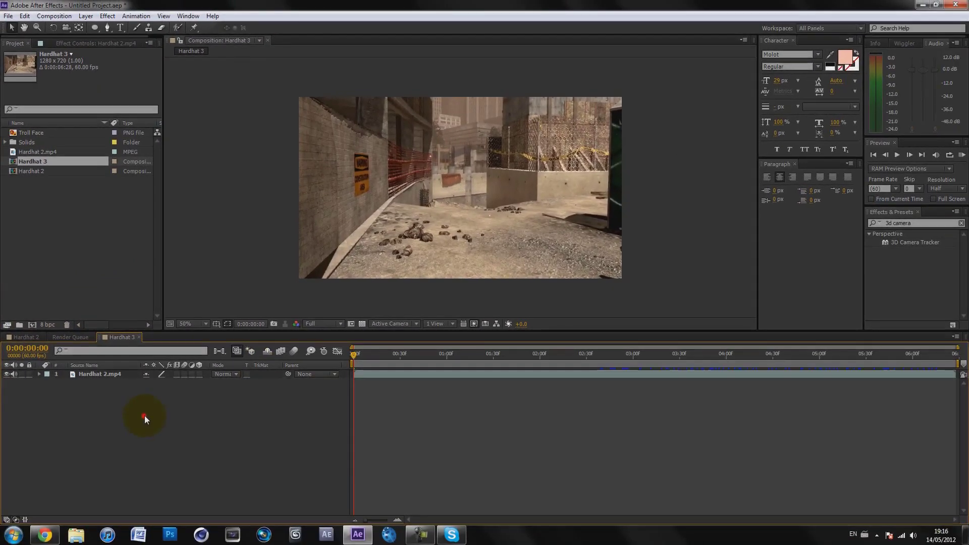
pyautogui.click(201, 523)
pyautogui.moveTo(353, 353); pyautogui.dragTo(583, 357)
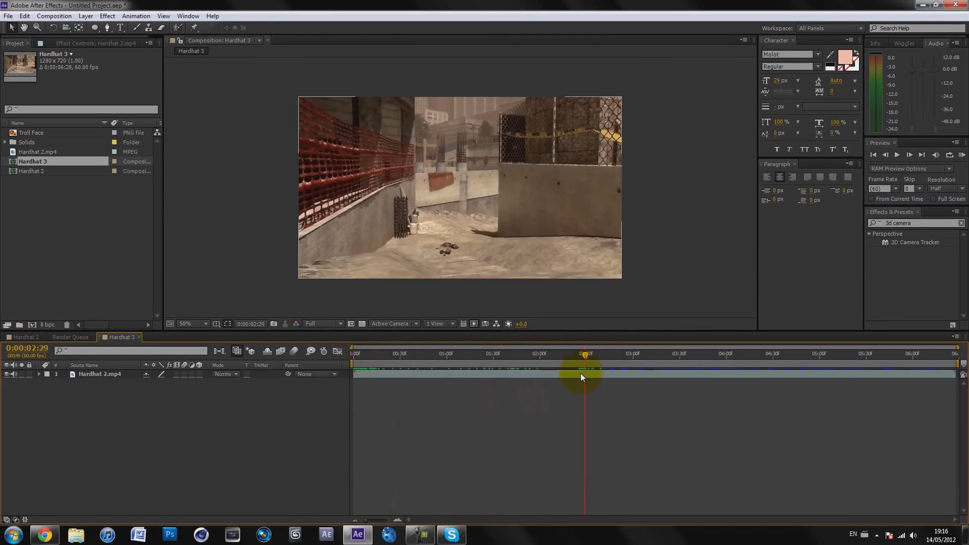
# Start the work area at 0:00:02:29 and trim the comp to it, leaving 0:00:03:59
pyautogui.click(580, 374)
pyautogui.press('b')
pyautogui.rightClick(611, 362)
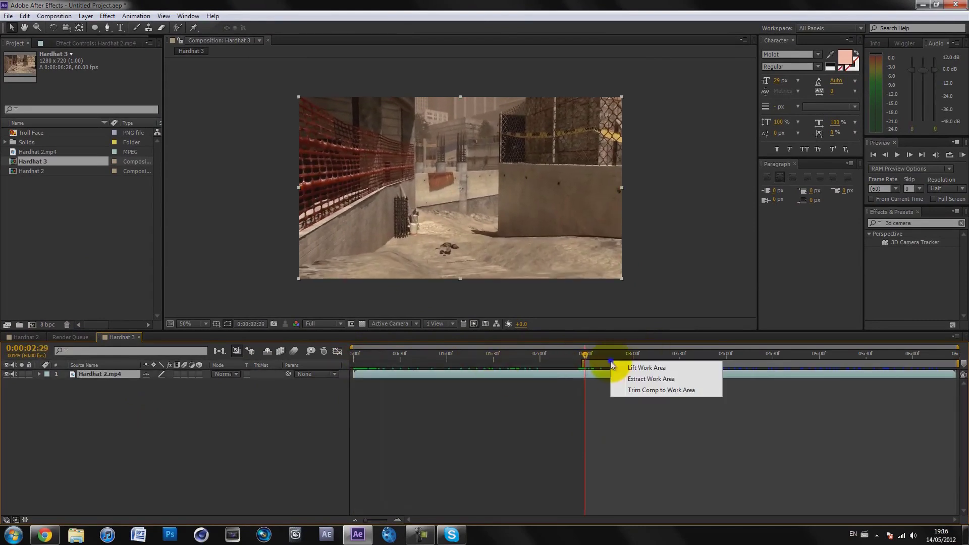
pyautogui.click(637, 389)
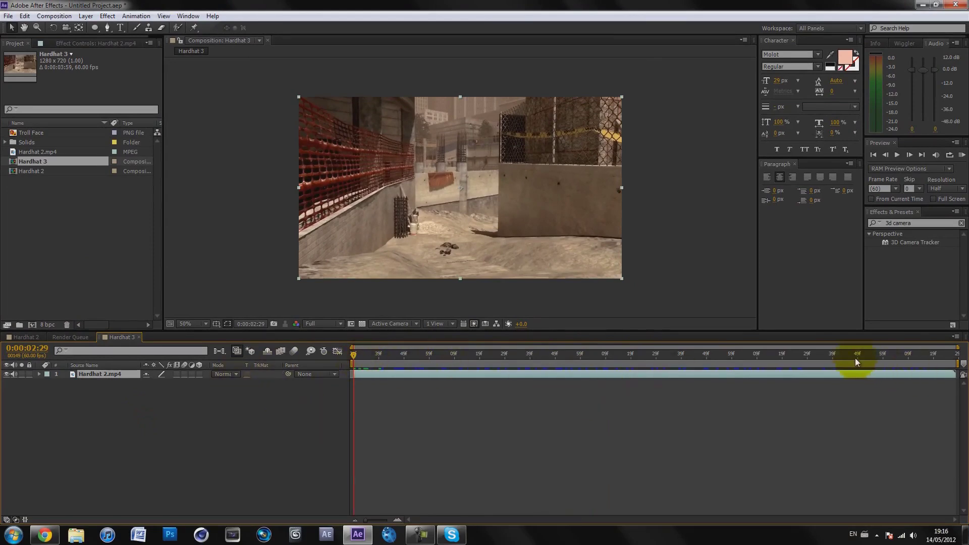
pyautogui.moveTo(855, 358); pyautogui.dragTo(253, 397)
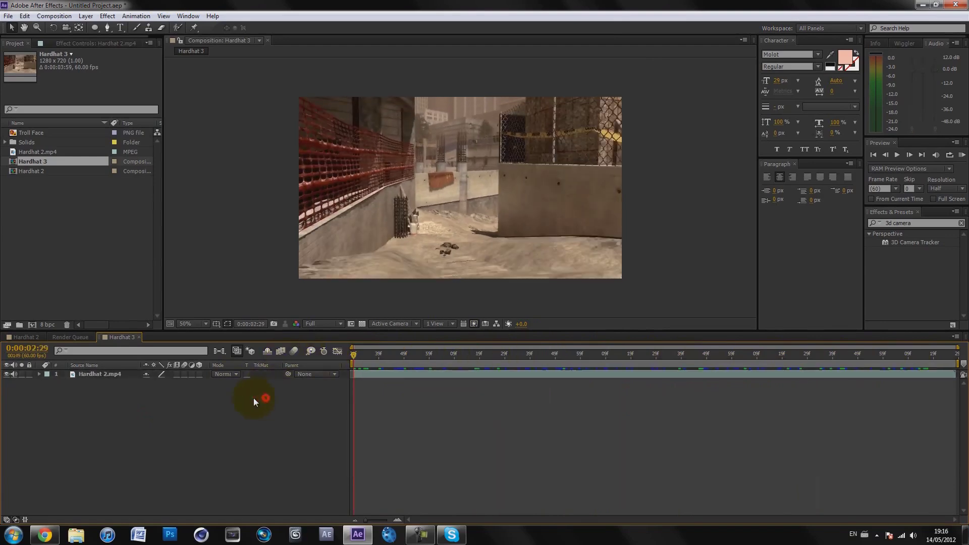
pyautogui.click(91, 376)
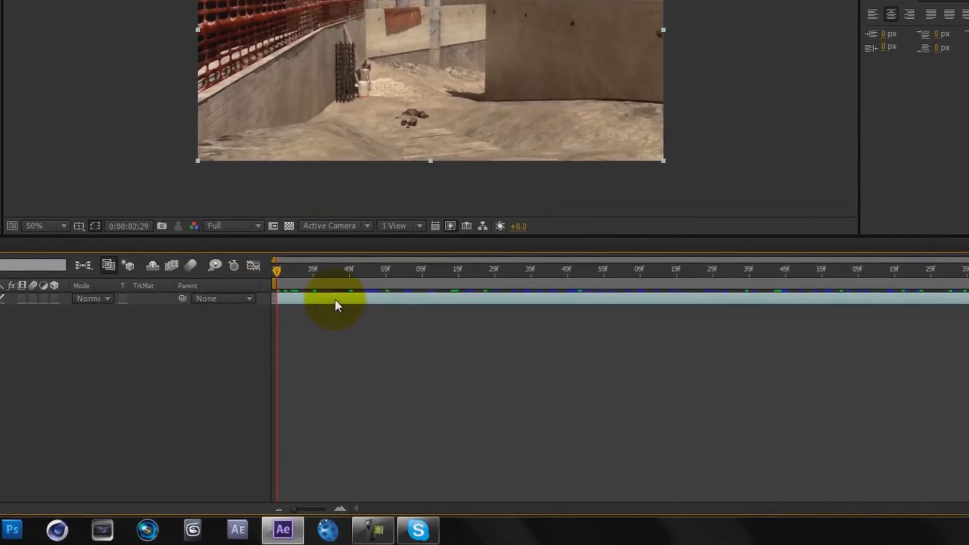
# Apply Track Camera to the Hardhat 2.mp4 layer to add the 3D Camera Tracker
pyautogui.rightClick(335, 299)
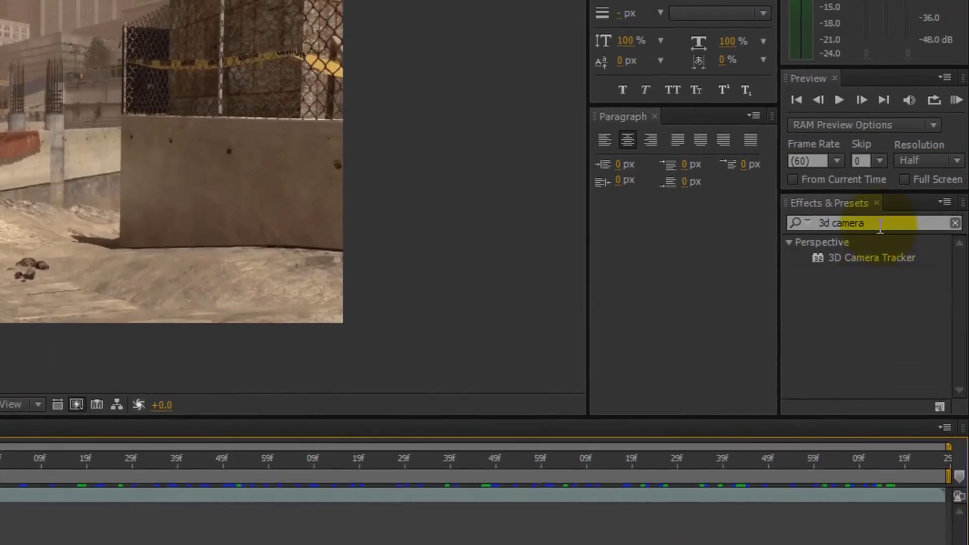
pyautogui.click(877, 283)
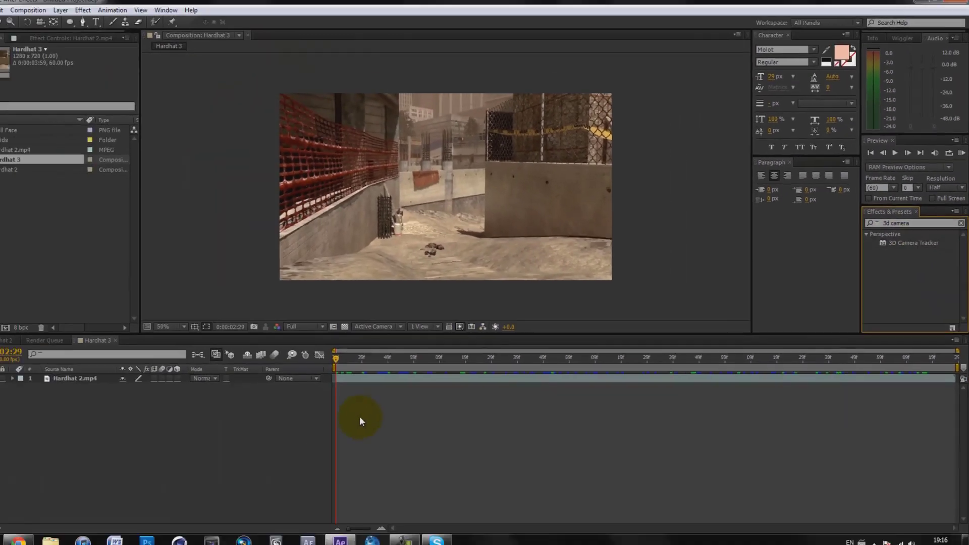
pyautogui.click(110, 376)
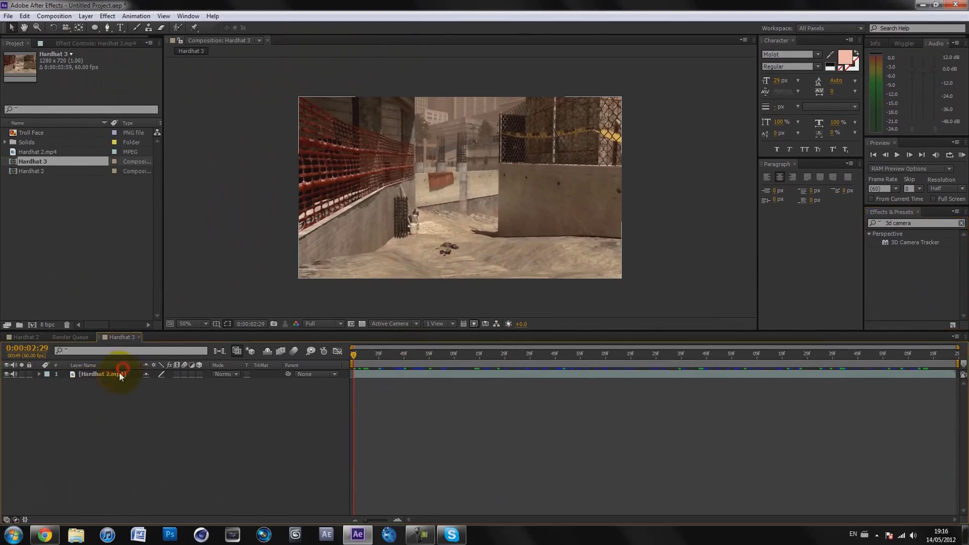
pyautogui.click(108, 363)
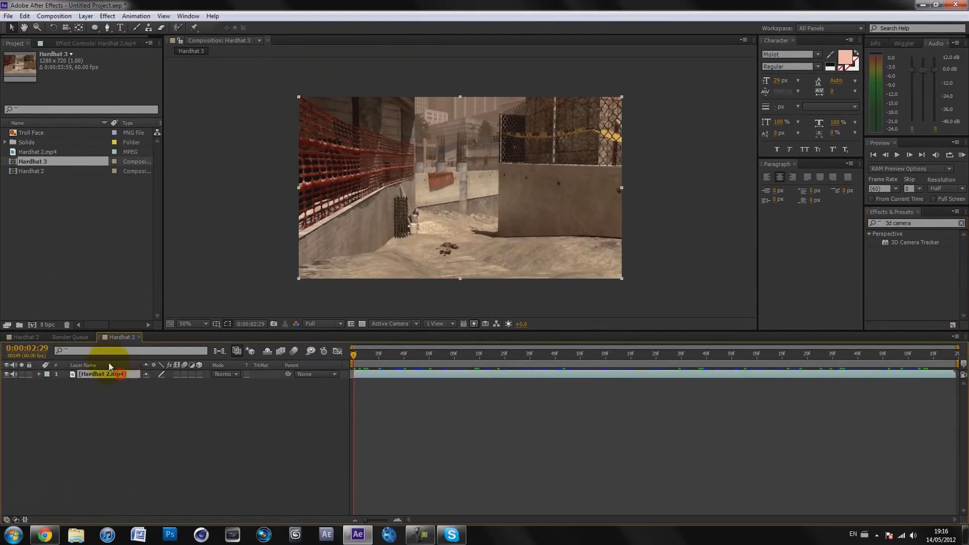
pyautogui.rightClick(389, 376)
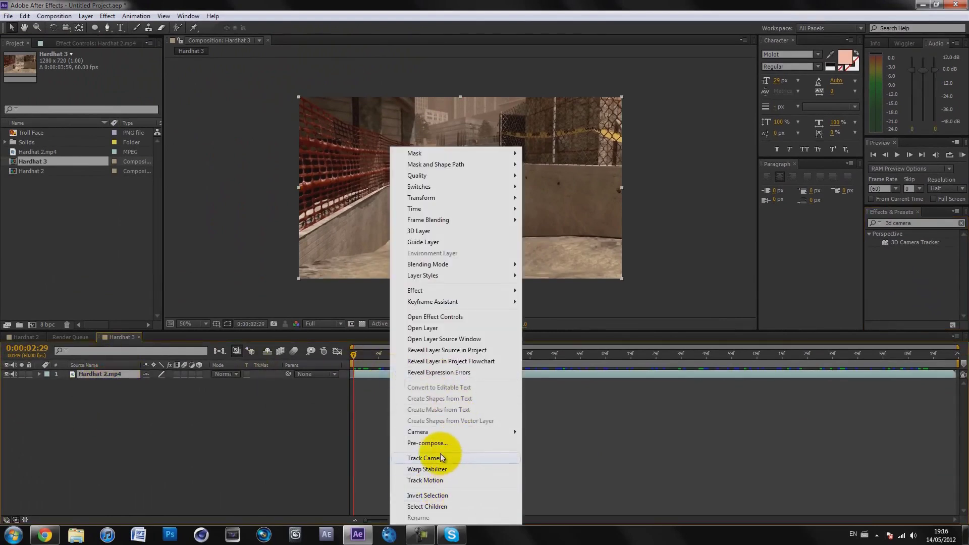
pyautogui.click(452, 459)
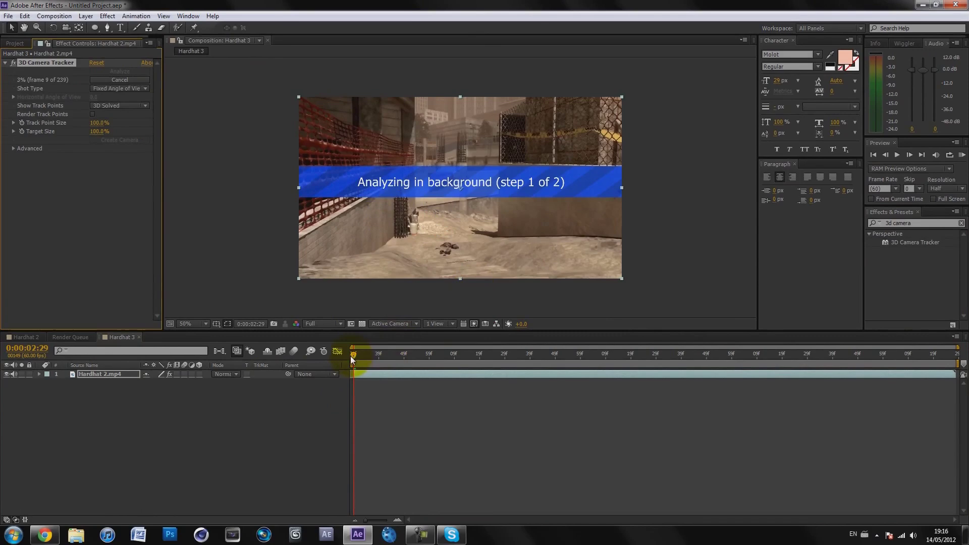
# Scrub the footage around 0:00:03:17 while the tracker analyzes
pyautogui.moveTo(350, 356); pyautogui.dragTo(473, 358)
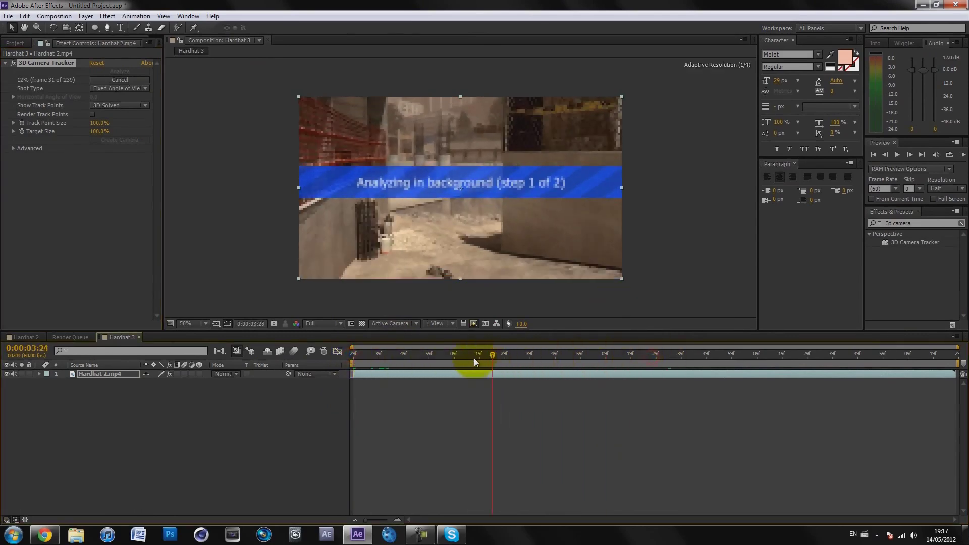
pyautogui.click(517, 236)
pyautogui.click(412, 232)
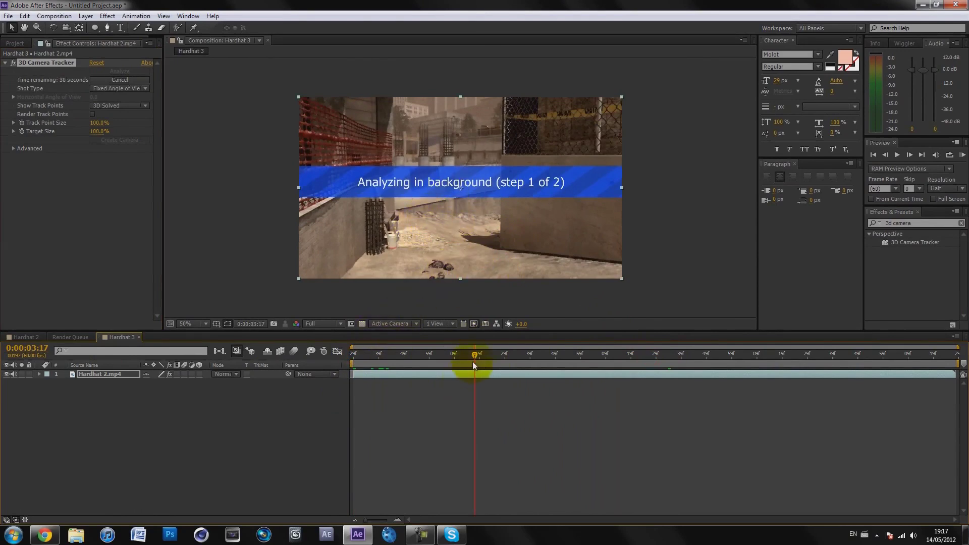
pyautogui.moveTo(473, 364); pyautogui.dragTo(503, 356)
# In Hardhat 2, scrub to a later frame and select the umad?, camera and title layers
pyautogui.click(20, 336)
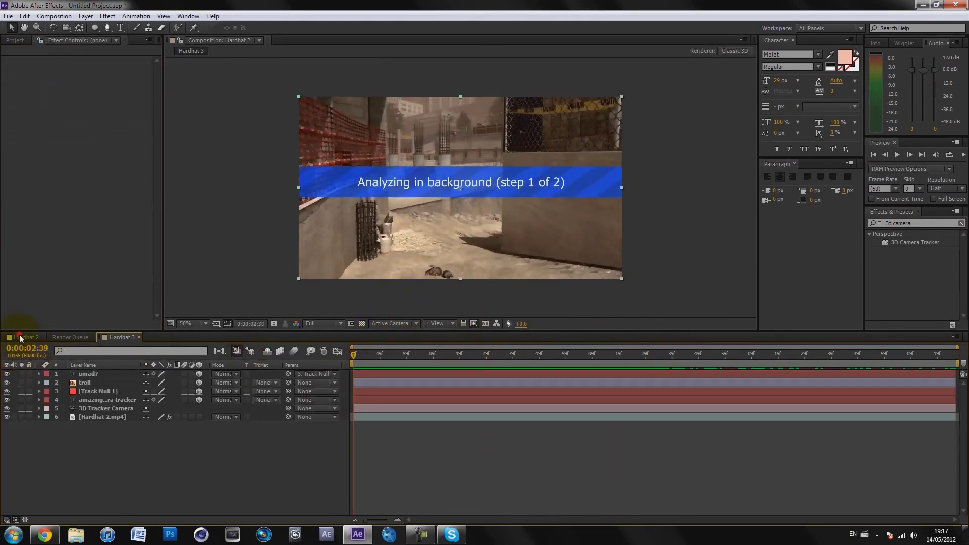
pyautogui.click(372, 356)
pyautogui.moveTo(376, 355); pyautogui.dragTo(486, 352)
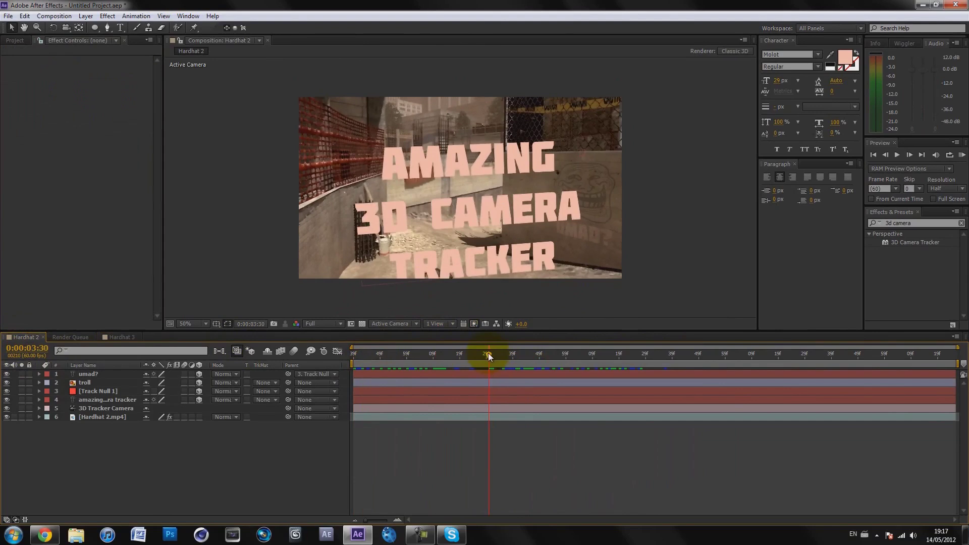
pyautogui.click(448, 195)
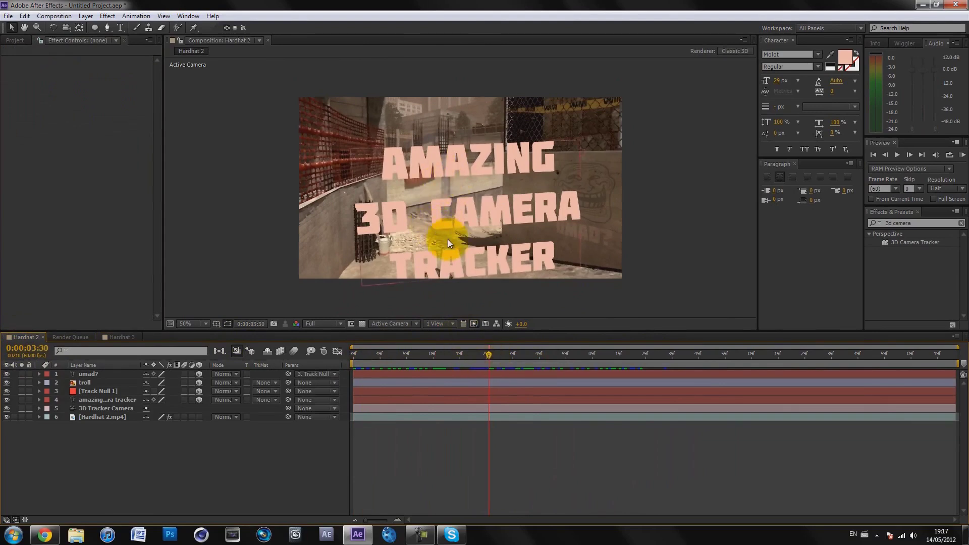
pyautogui.click(97, 373)
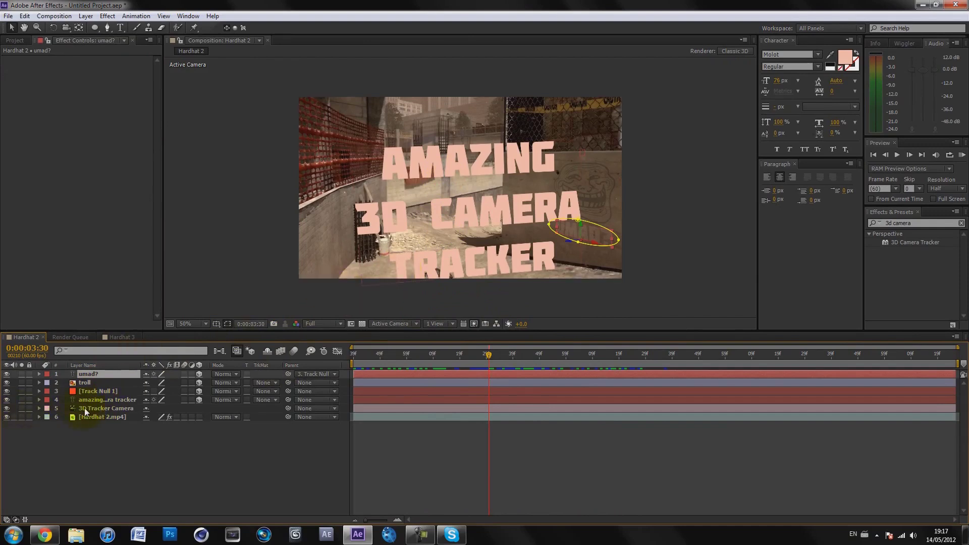
pyautogui.click(103, 408)
pyautogui.click(104, 400)
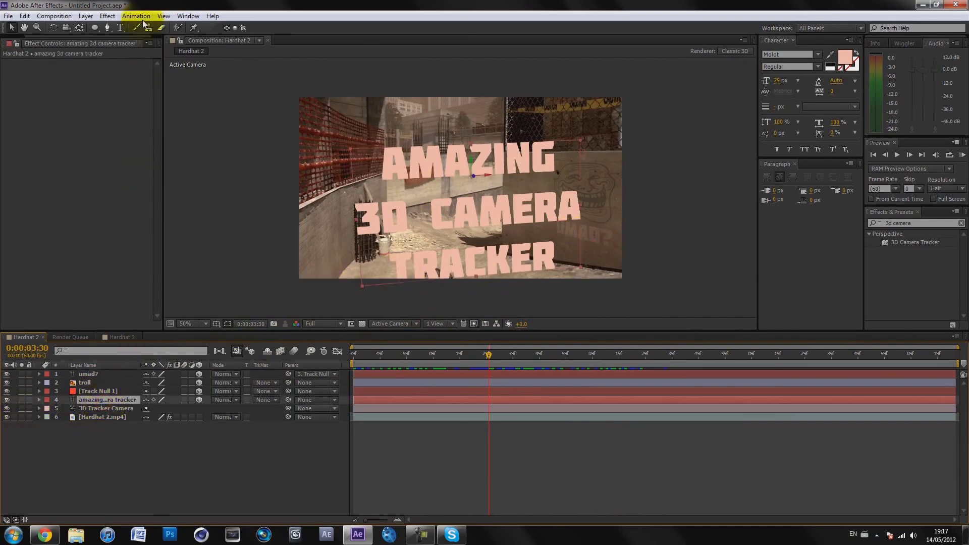
# Delete the word TRACKER so the title reads AMAZING 3D CAMERA
pyautogui.click(120, 28)
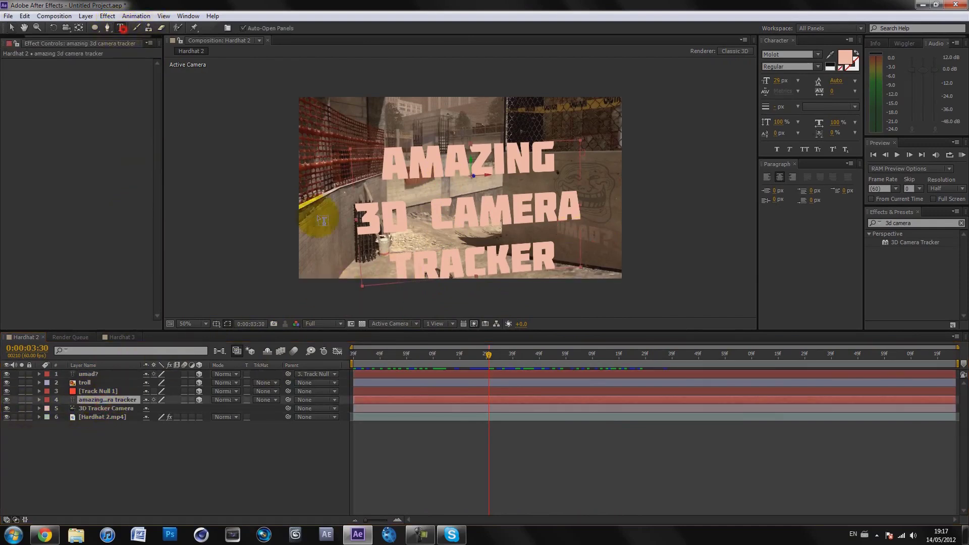
pyautogui.click(483, 271)
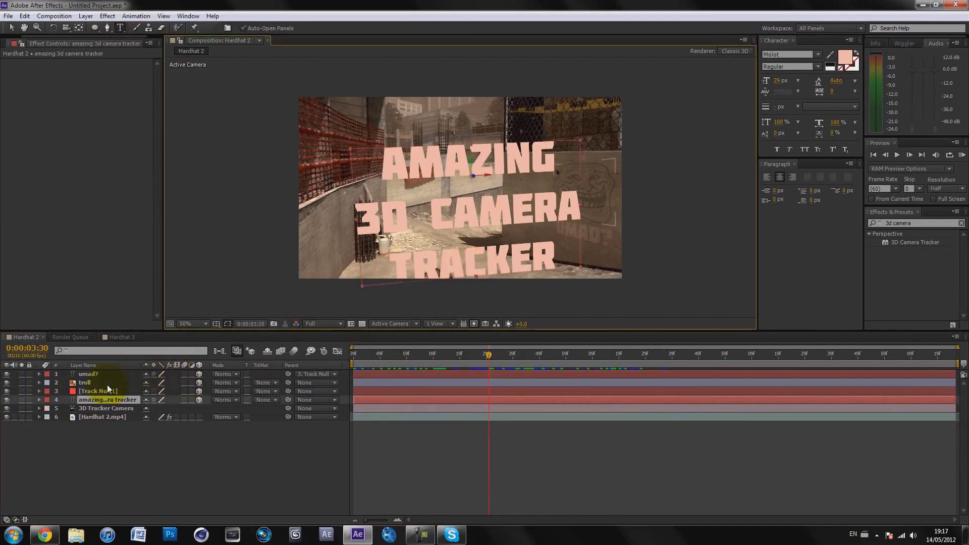
pyautogui.click(108, 402)
pyautogui.click(391, 213)
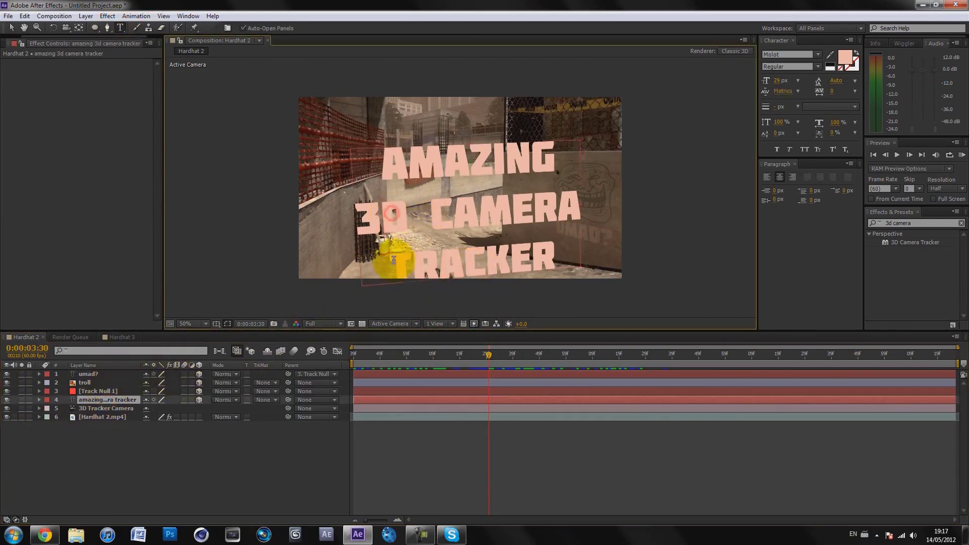
pyautogui.moveTo(394, 260); pyautogui.dragTo(559, 277)
pyautogui.press('BackSpace')
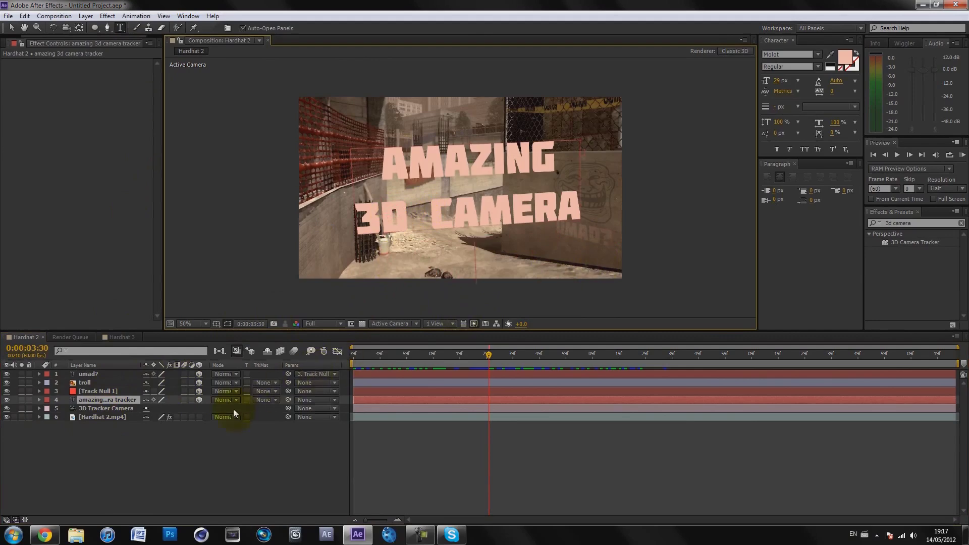
pyautogui.click(187, 441)
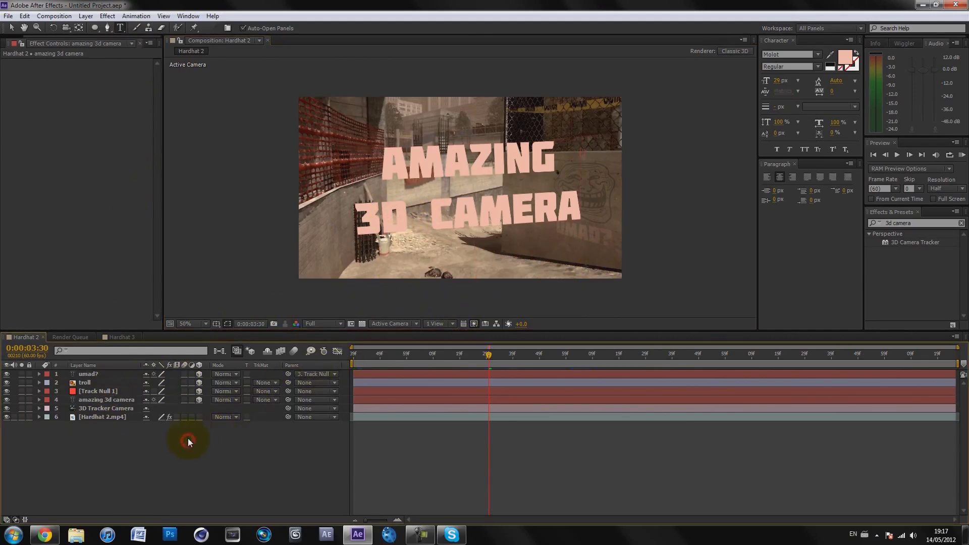
pyautogui.click(109, 337)
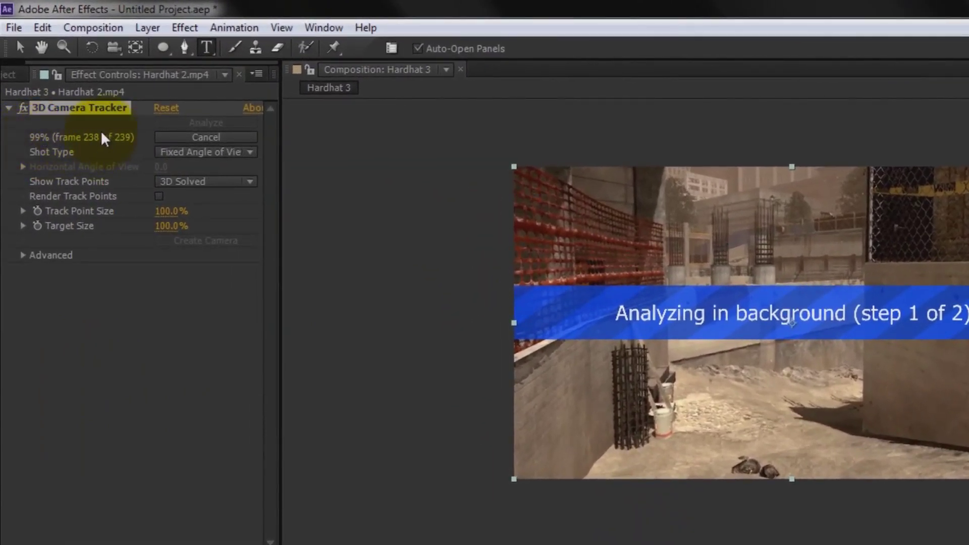
# Select the Hardhat 3 camera tracker effect and wait for its camera solve to finish
pyautogui.click(27, 112)
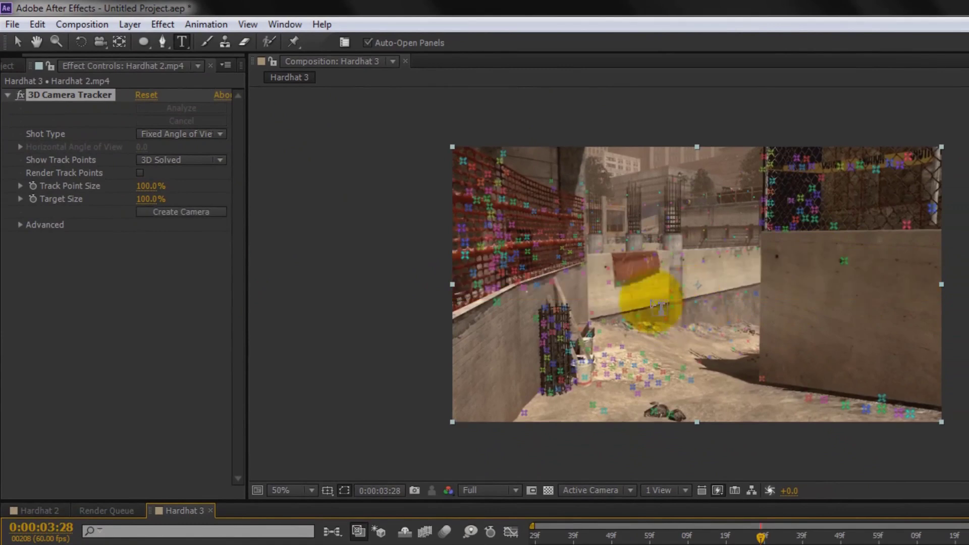
# Twirl open the tracker's Advanced section and review the Shot Type choices without changing them
pyautogui.press('v')
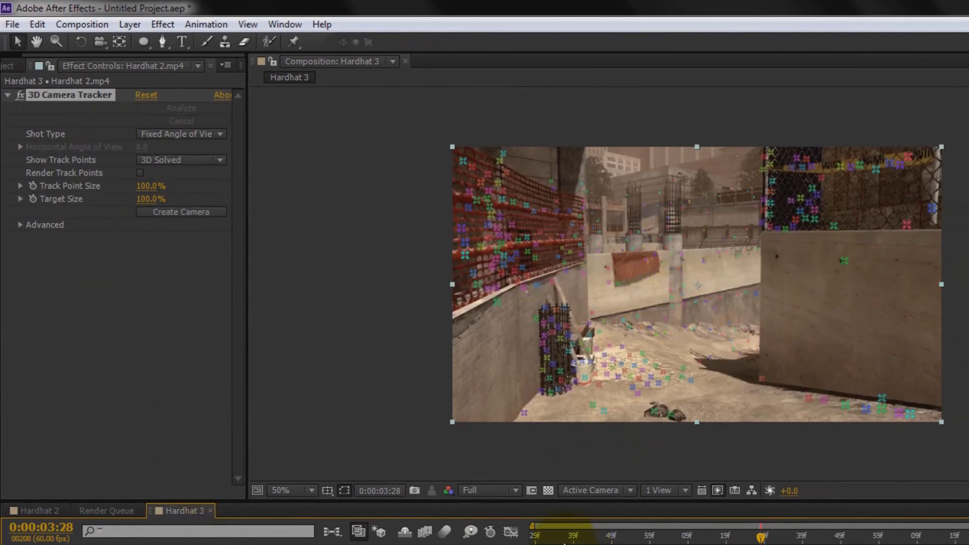
pyautogui.moveTo(750, 221)
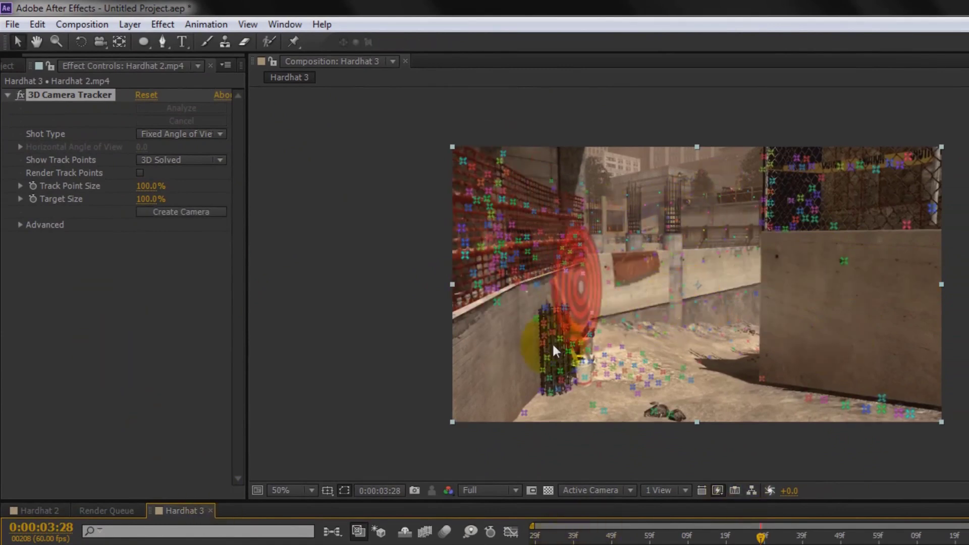
pyautogui.click(81, 96)
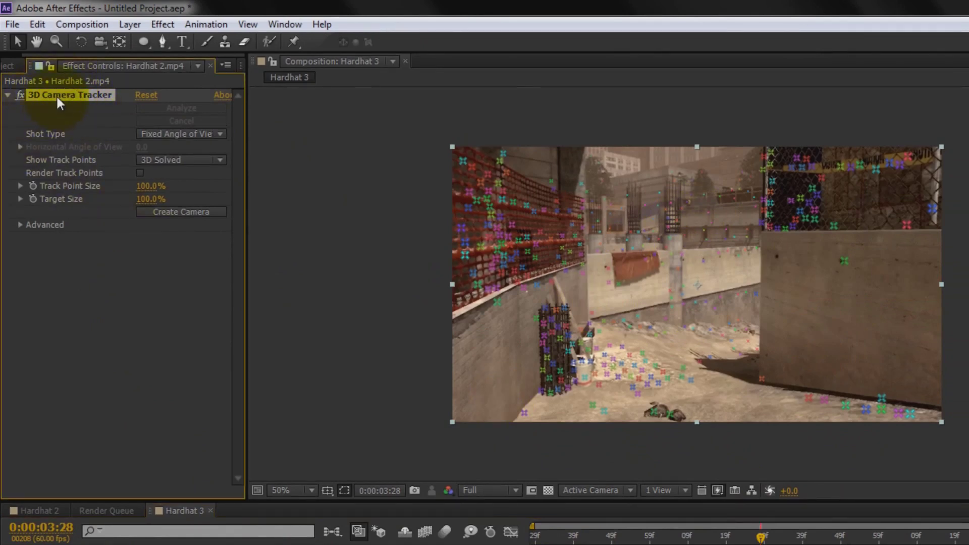
pyautogui.click(21, 225)
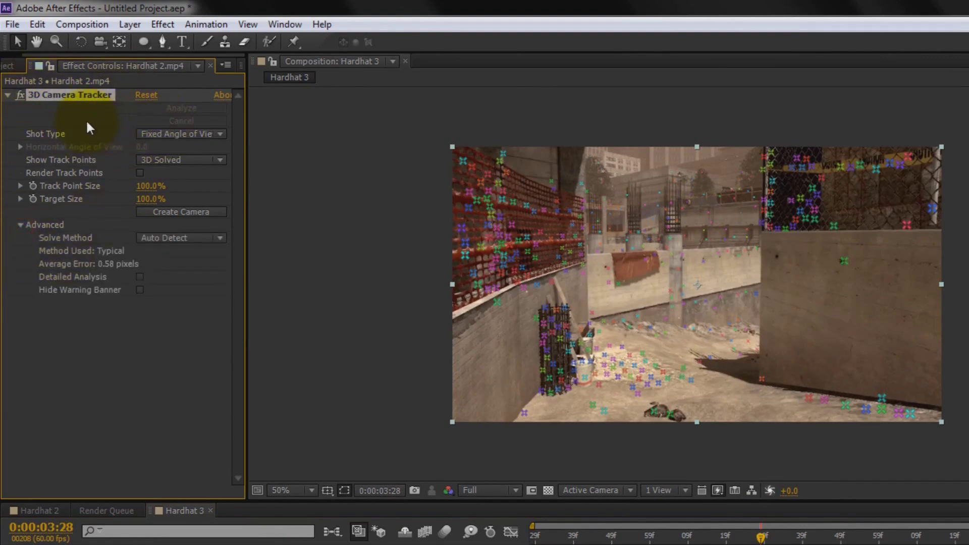
pyautogui.click(156, 133)
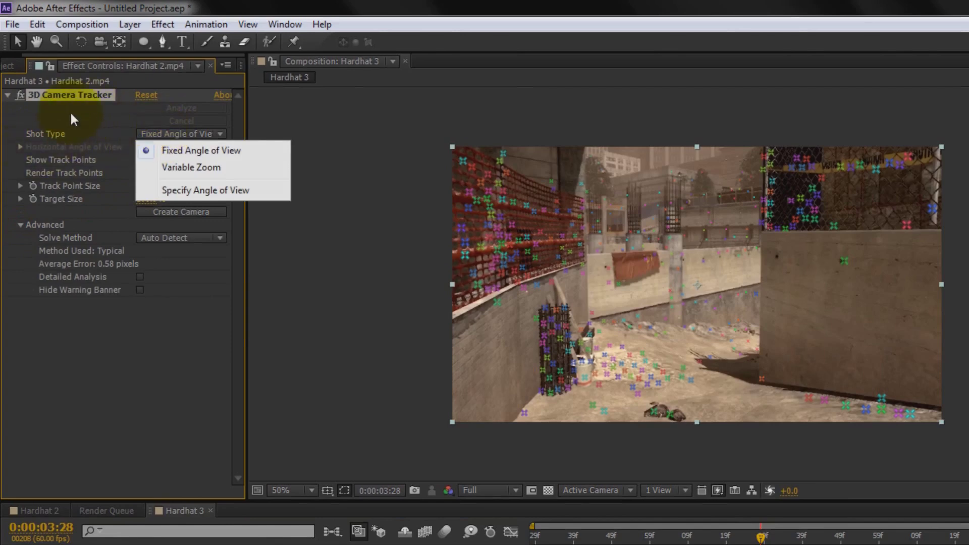
pyautogui.click(70, 121)
pyautogui.click(164, 134)
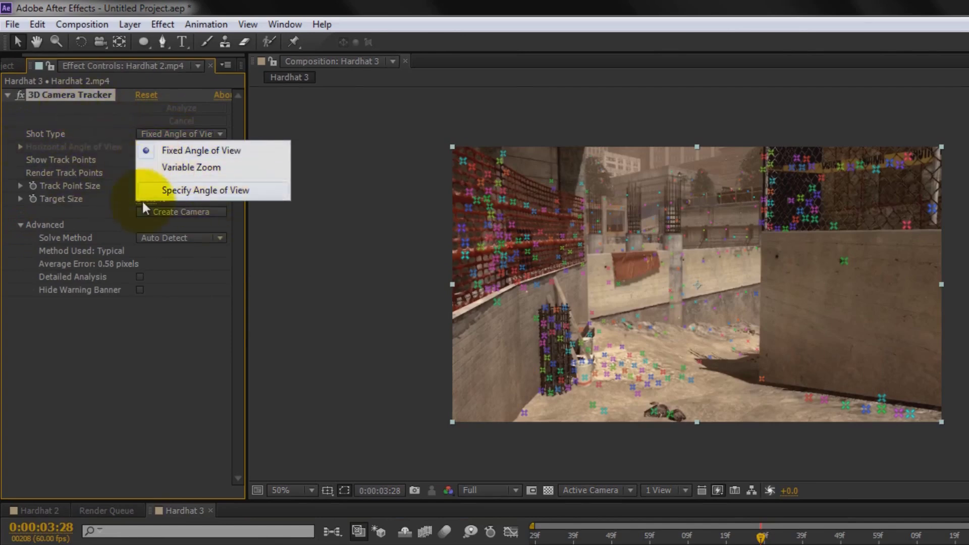
pyautogui.click(180, 356)
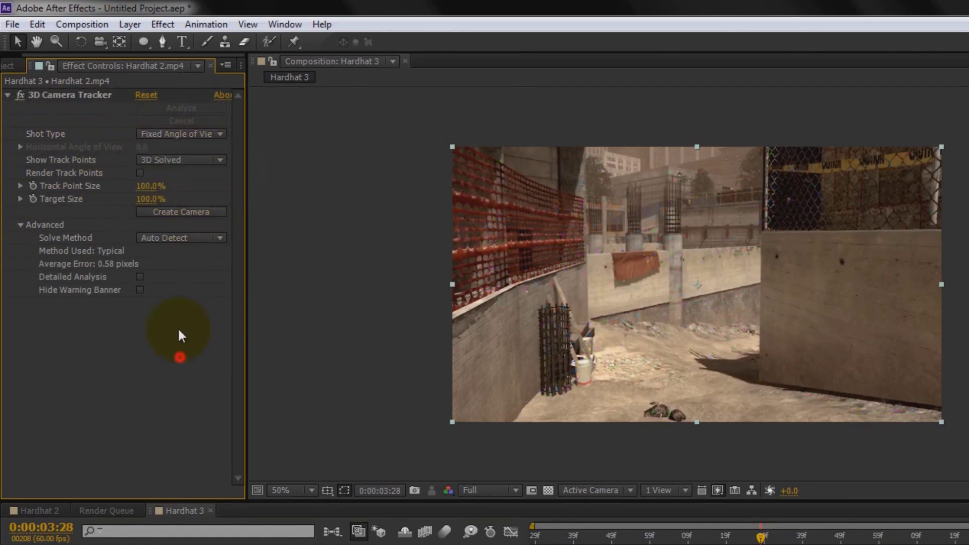
# Keep track points shown as 3D Solved and toggle Hide Warning Banner on and back off
pyautogui.click(57, 94)
pyautogui.click(175, 134)
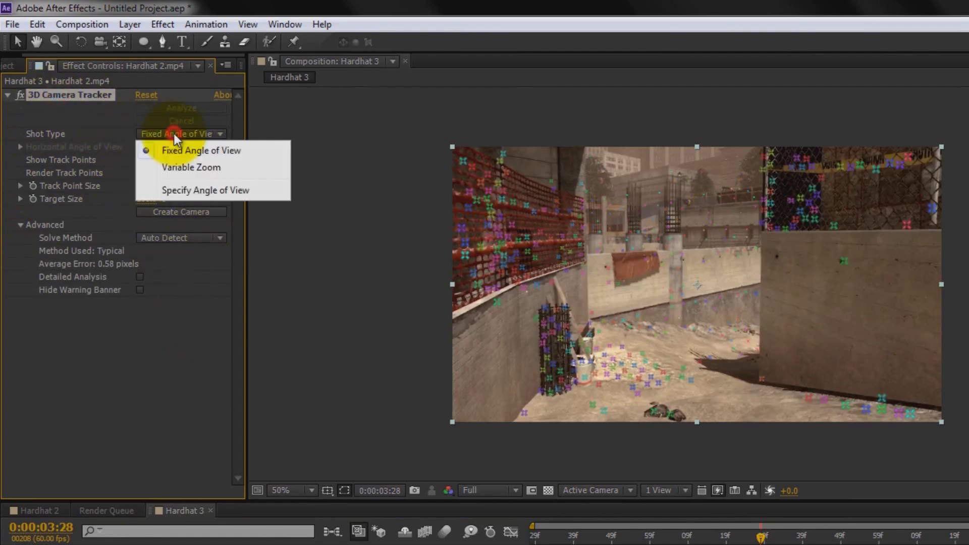
pyautogui.click(155, 315)
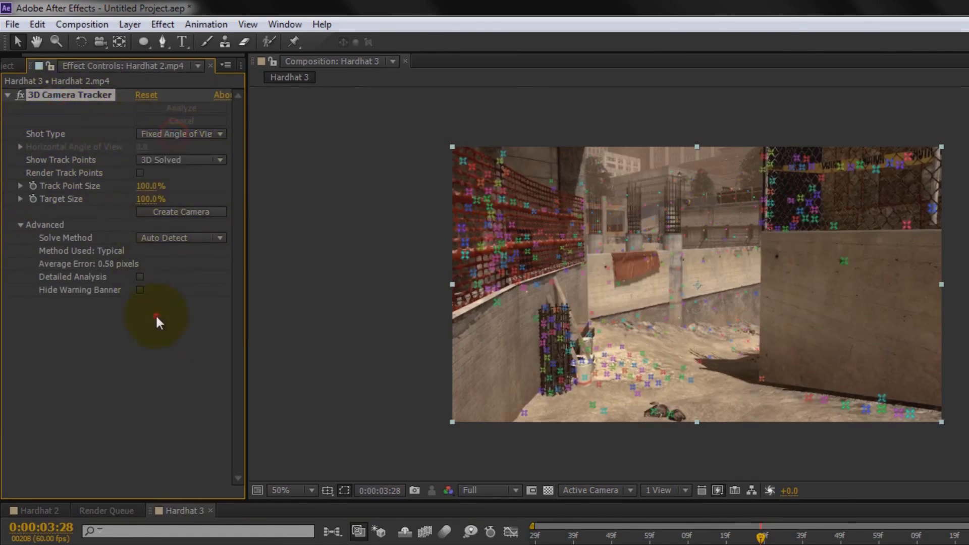
pyautogui.click(66, 165)
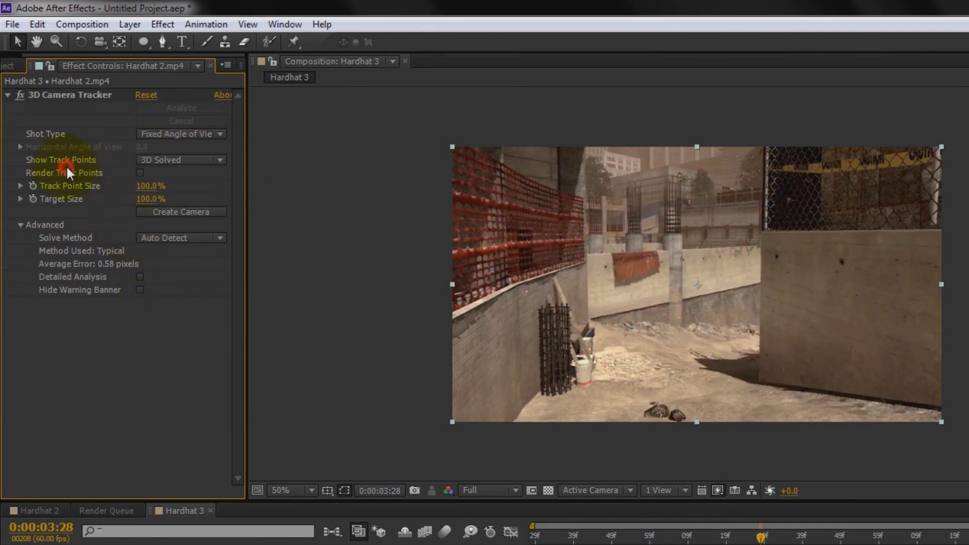
pyautogui.click(161, 159)
pyautogui.click(186, 193)
pyautogui.click(141, 290)
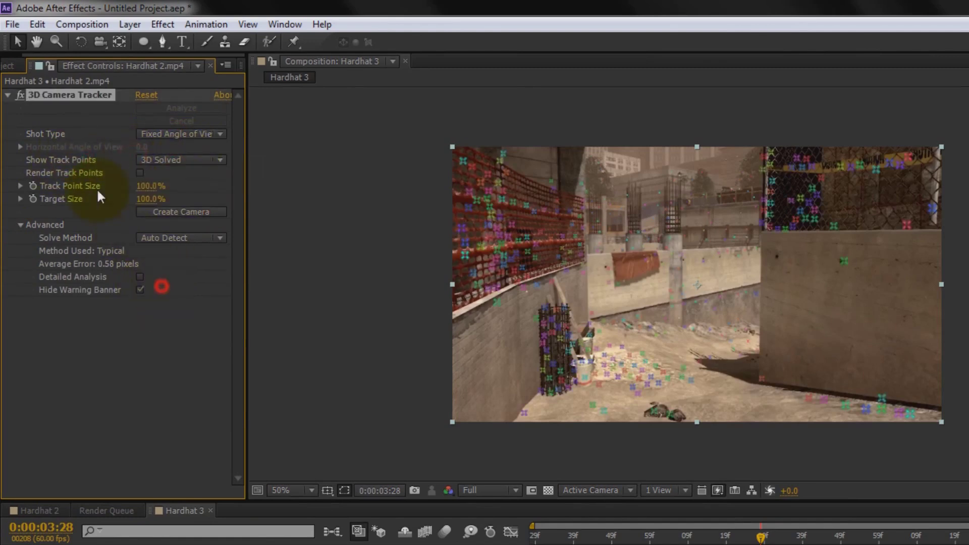
pyautogui.click(139, 291)
pyautogui.click(137, 324)
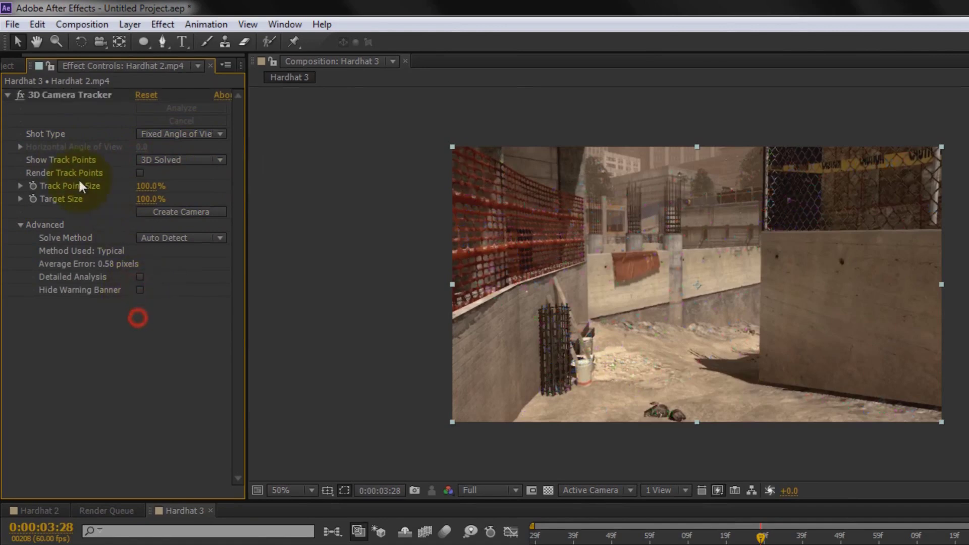
# At 0:00:03:16, turn Render Track Points on and back off
pyautogui.click(54, 89)
pyautogui.click(624, 347)
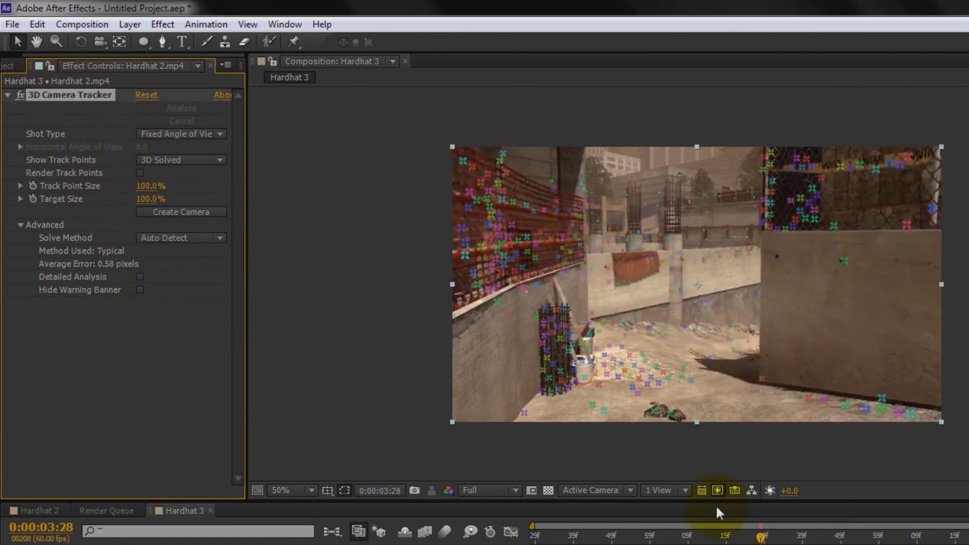
pyautogui.click(713, 536)
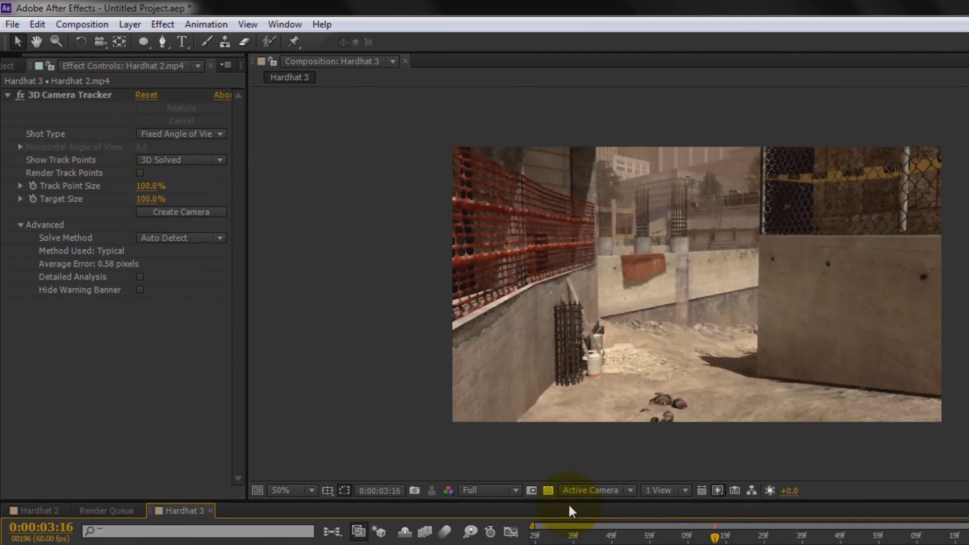
pyautogui.click(73, 95)
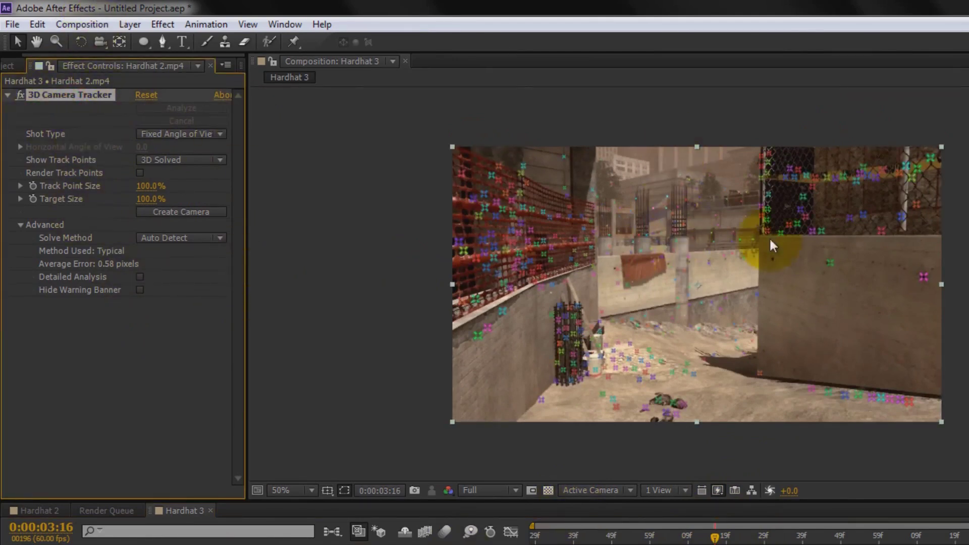
pyautogui.click(140, 173)
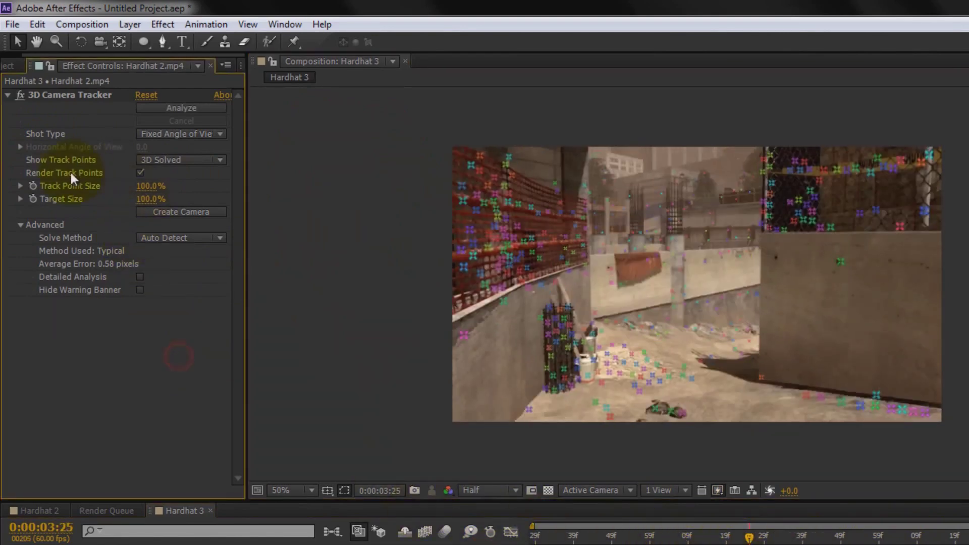
pyautogui.click(139, 171)
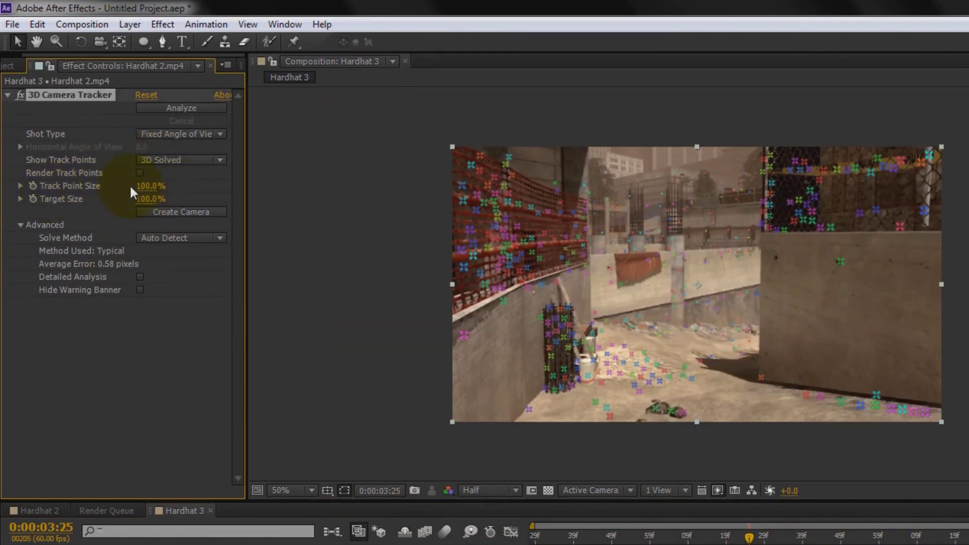
# Try larger Track Point Size values, then reset it to 100%
pyautogui.moveTo(149, 186)
pyautogui.mouseDown()
pyautogui.moveTo(618, 197)
pyautogui.moveTo(189, 195)
pyautogui.moveTo(151, 185)
pyautogui.mouseUp()
pyautogui.click(147, 185)
pyautogui.write('100')
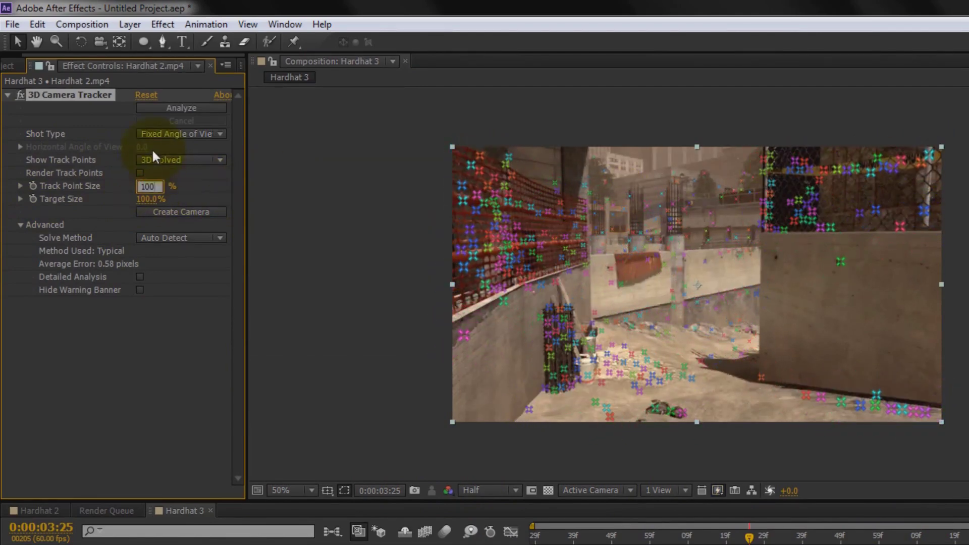
pyautogui.press('Return')
pyautogui.click(725, 217)
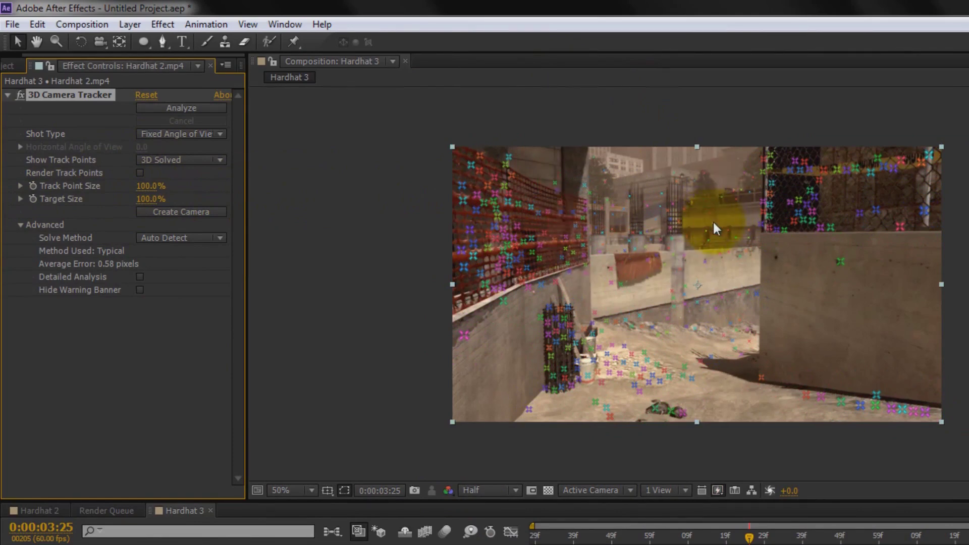
pyautogui.moveTo(151, 186); pyautogui.dragTo(712, 204)
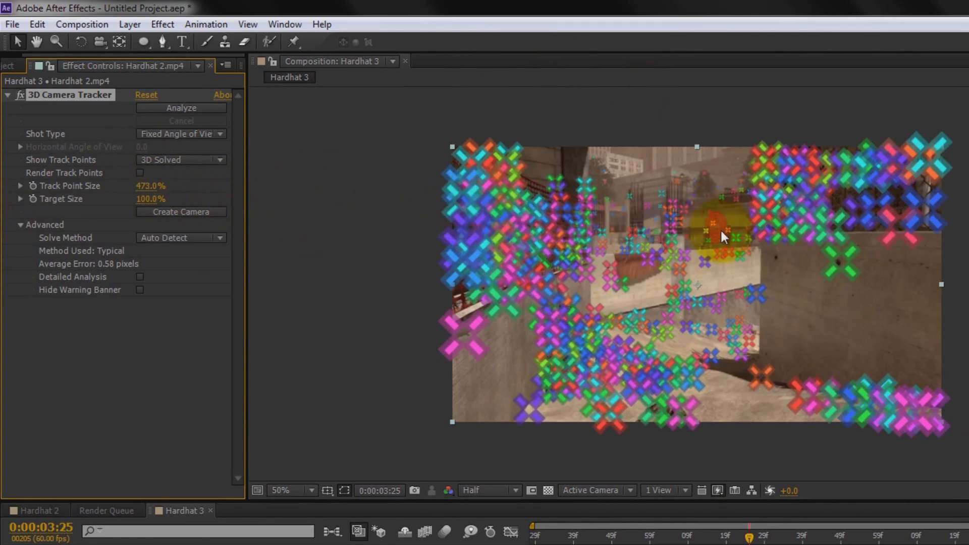
pyautogui.click(151, 185)
pyautogui.write('100')
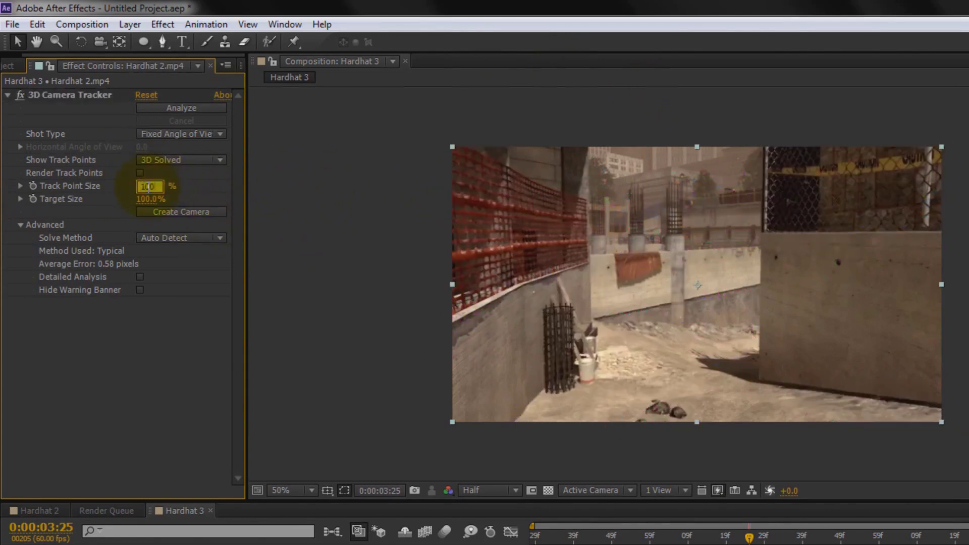
pyautogui.press('Return')
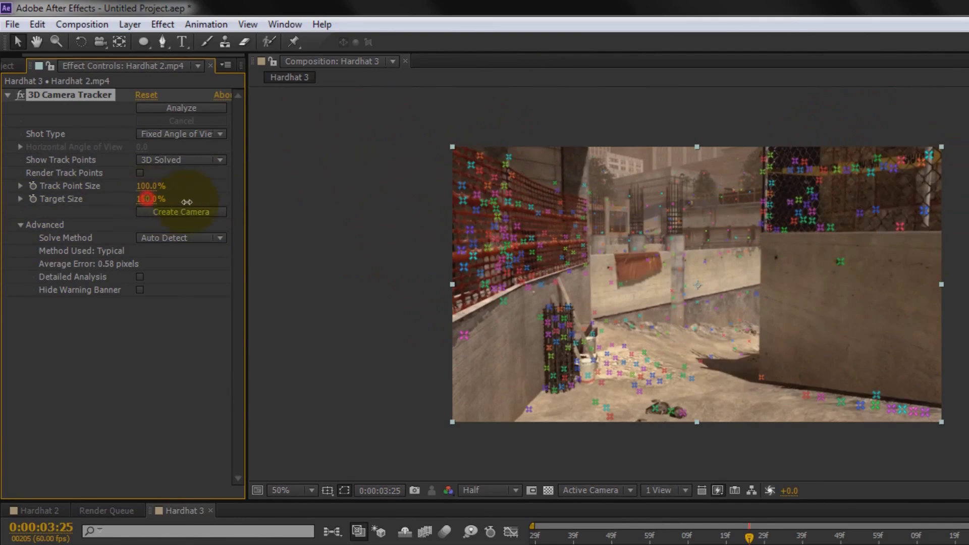
# Preview Target Size at about 300%, then enter 100 to reset it
pyautogui.moveTo(150, 198); pyautogui.dragTo(300, 198)
pyautogui.click(727, 225)
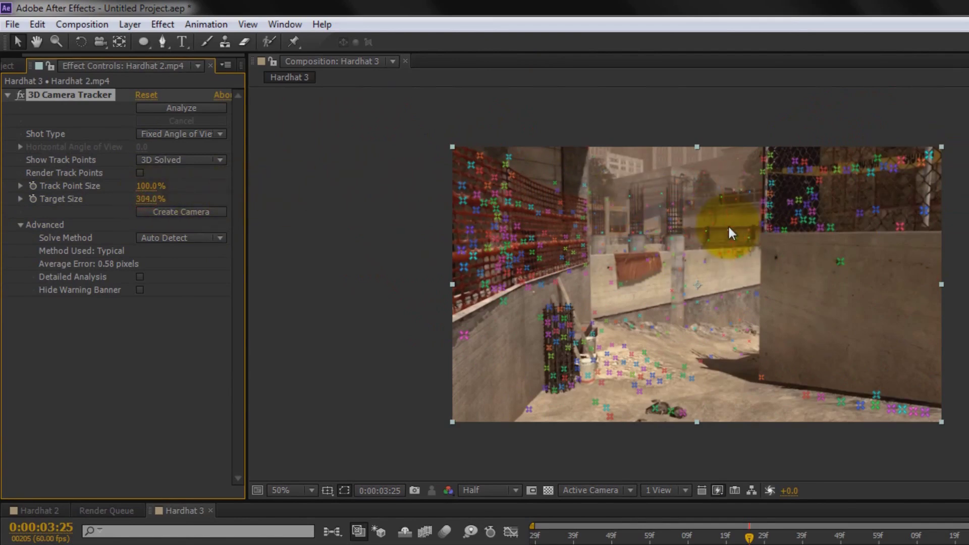
pyautogui.click(150, 198)
pyautogui.write('1')
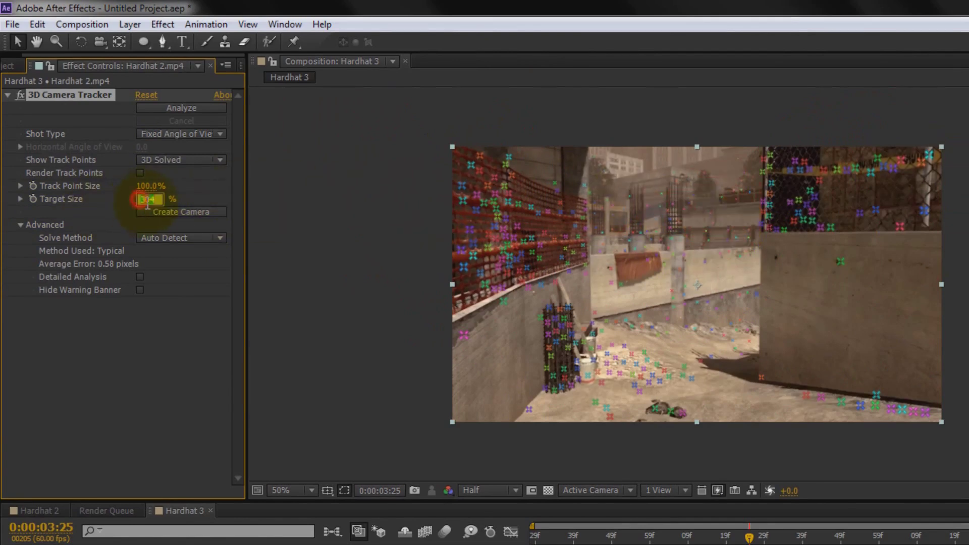
pyautogui.write('00')
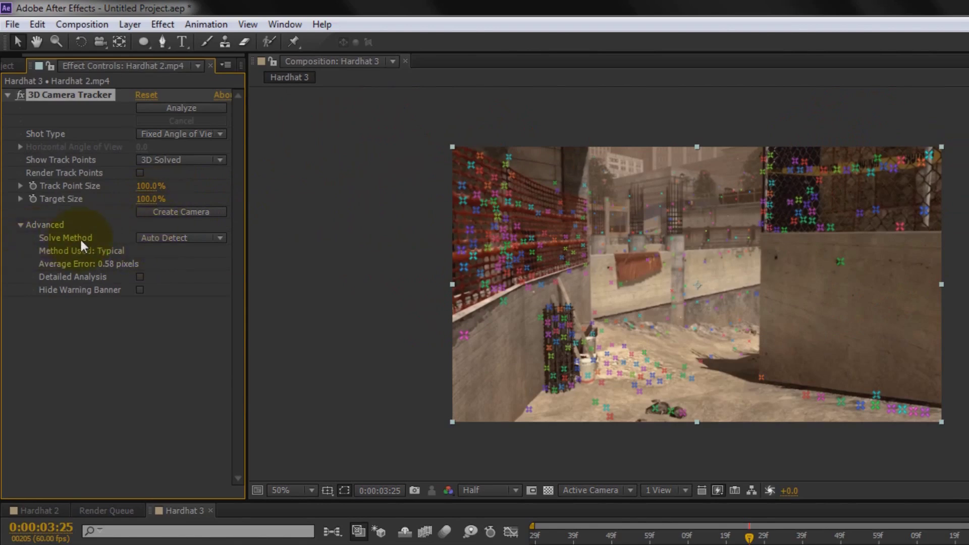
# Review the Solve Method choices unchanged and scrub from 0:00:03:12 to 0:00:04:14
pyautogui.click(160, 241)
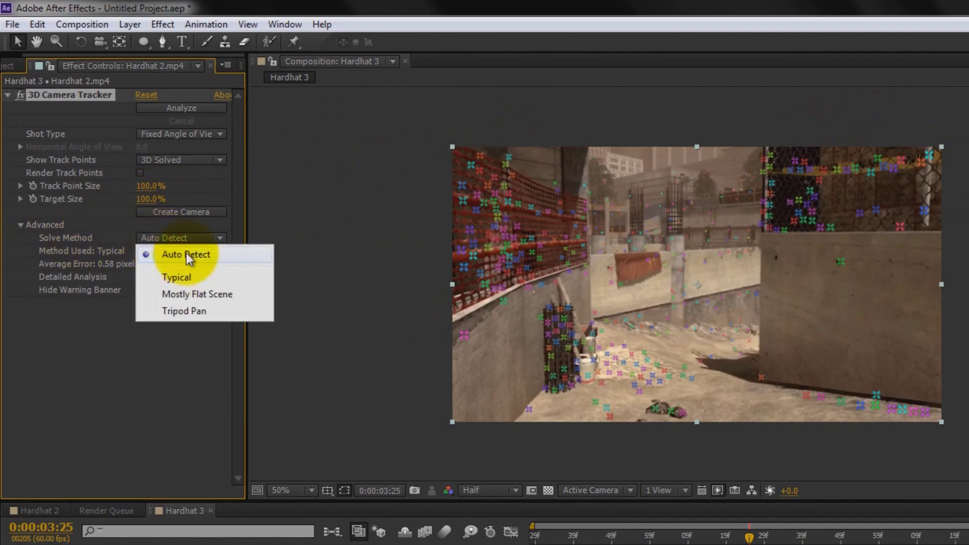
pyautogui.click(178, 357)
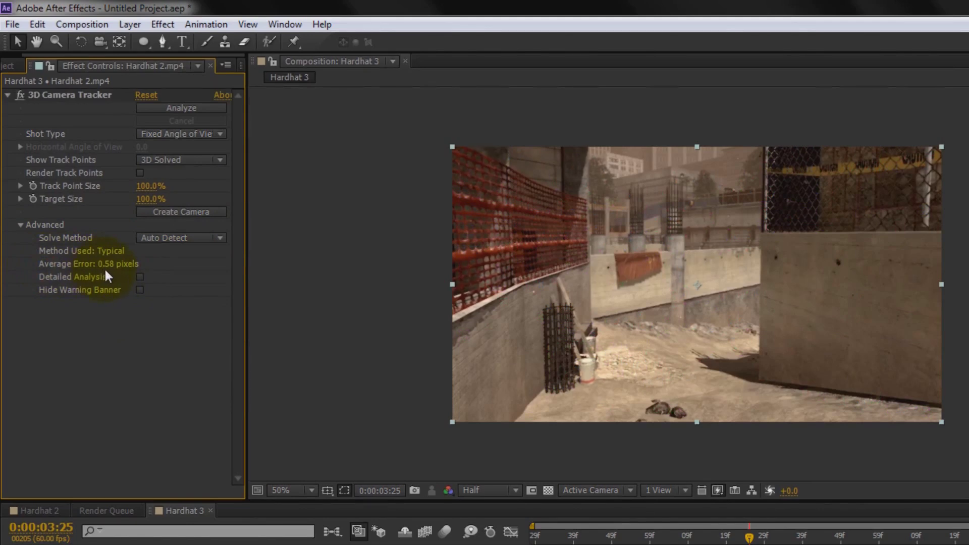
pyautogui.click(85, 105)
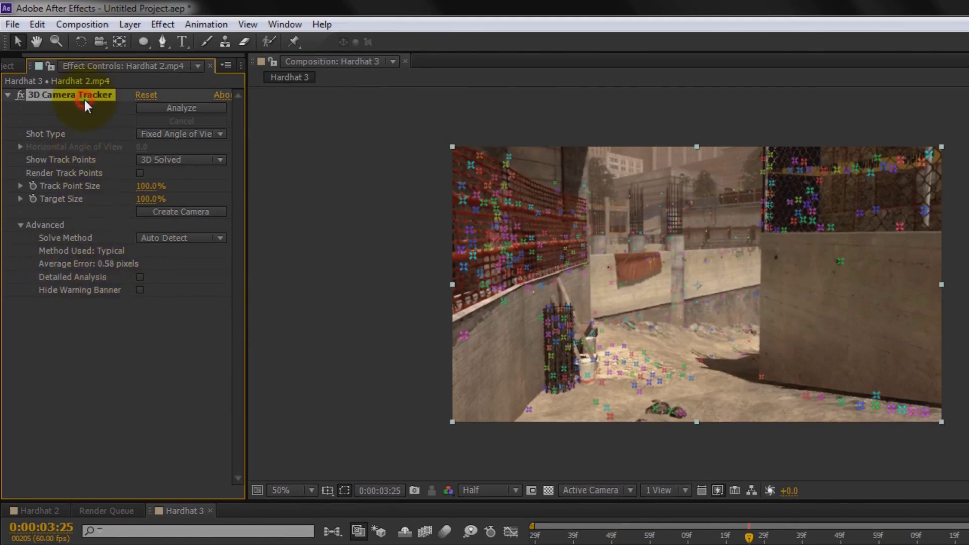
pyautogui.moveTo(749, 537); pyautogui.dragTo(700, 538)
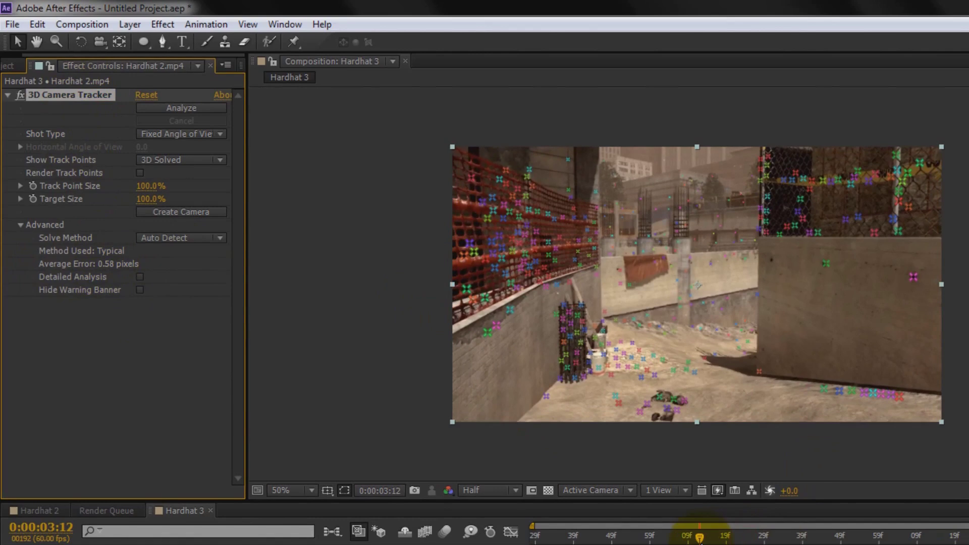
pyautogui.moveTo(699, 539); pyautogui.dragTo(939, 539)
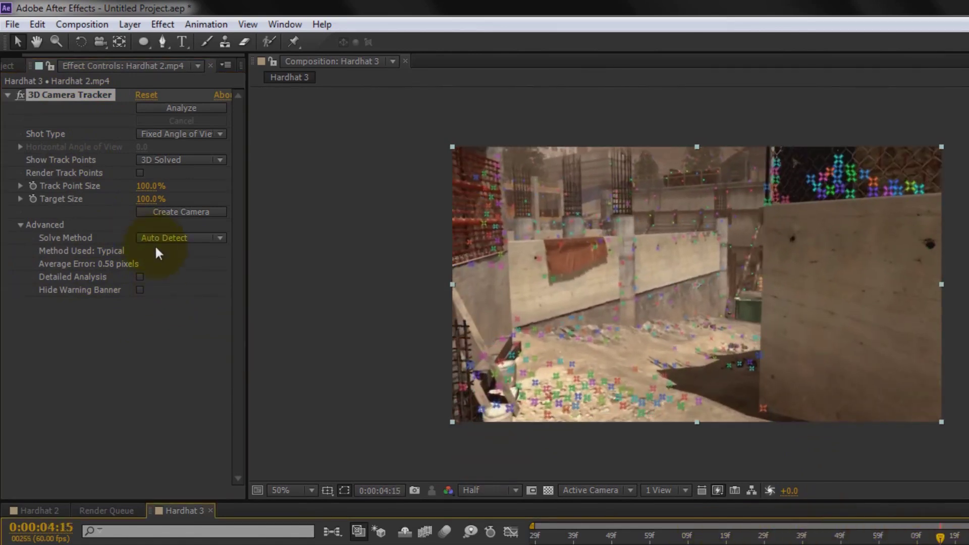
# Hide the solved track points and settle on frame 0:00:03:15
pyautogui.click(134, 309)
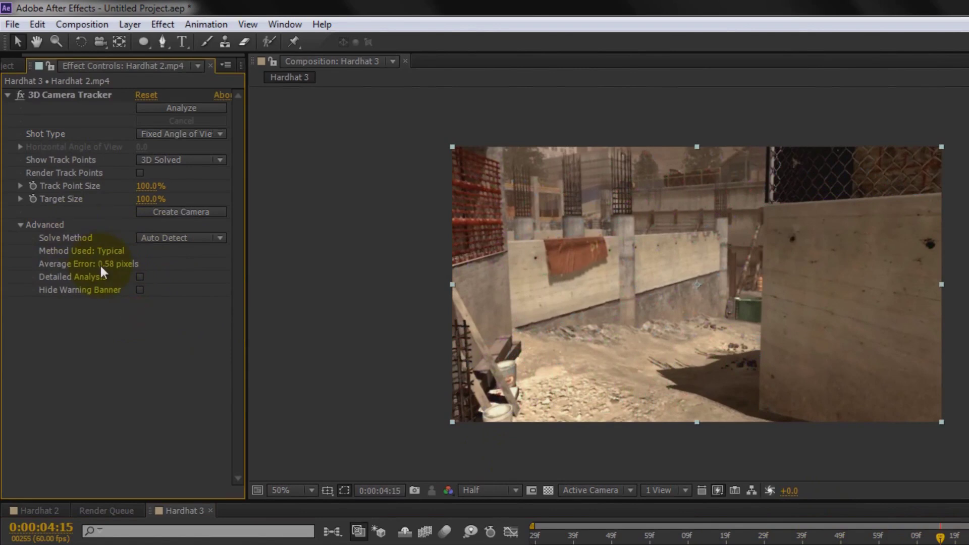
pyautogui.click(69, 283)
pyautogui.moveTo(725, 535); pyautogui.dragTo(715, 537)
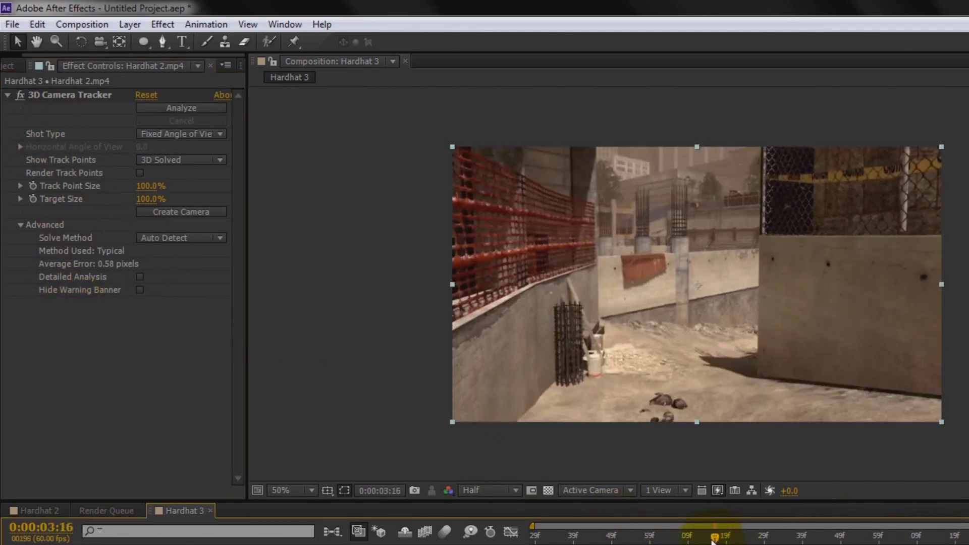
pyautogui.moveTo(714, 538); pyautogui.dragTo(699, 537)
pyautogui.click(630, 233)
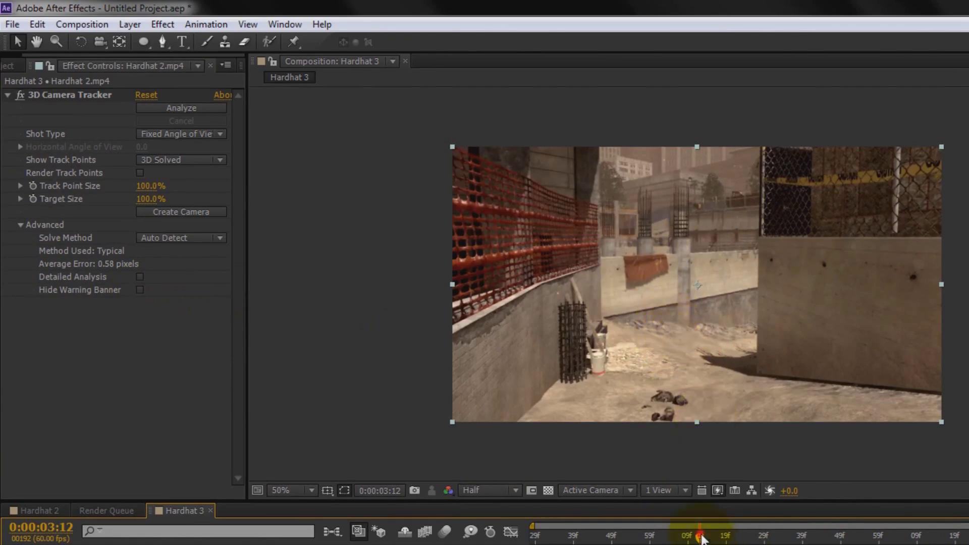
pyautogui.moveTo(699, 537); pyautogui.dragTo(722, 537)
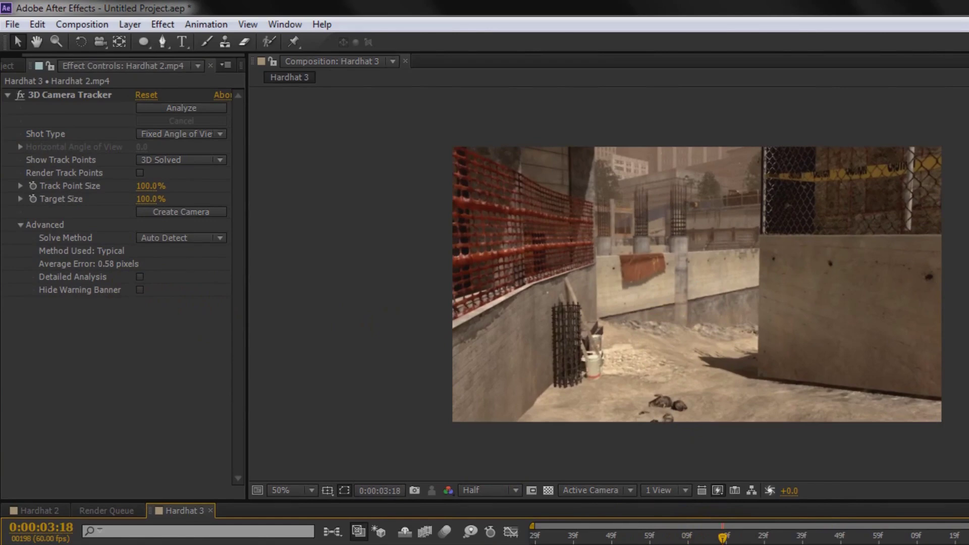
pyautogui.moveTo(723, 536); pyautogui.dragTo(712, 537)
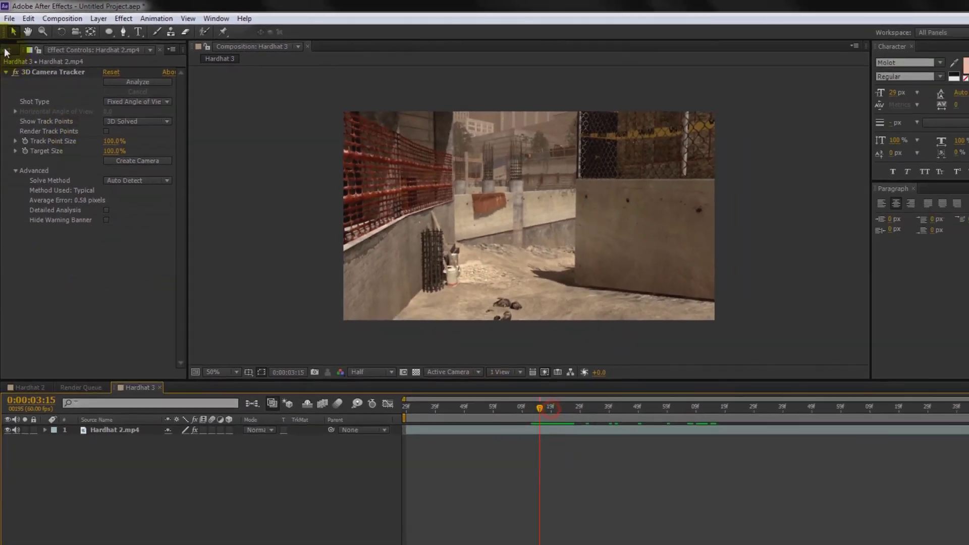
# Reselect the 3D Camera Tracker so its solved track points reappear at 0:00:03:15
pyautogui.click(59, 96)
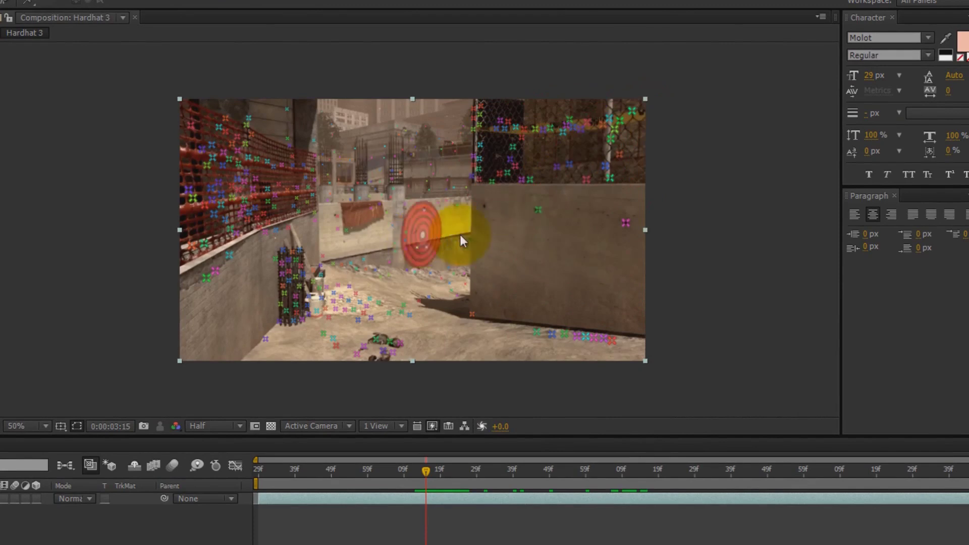
pyautogui.click(531, 181)
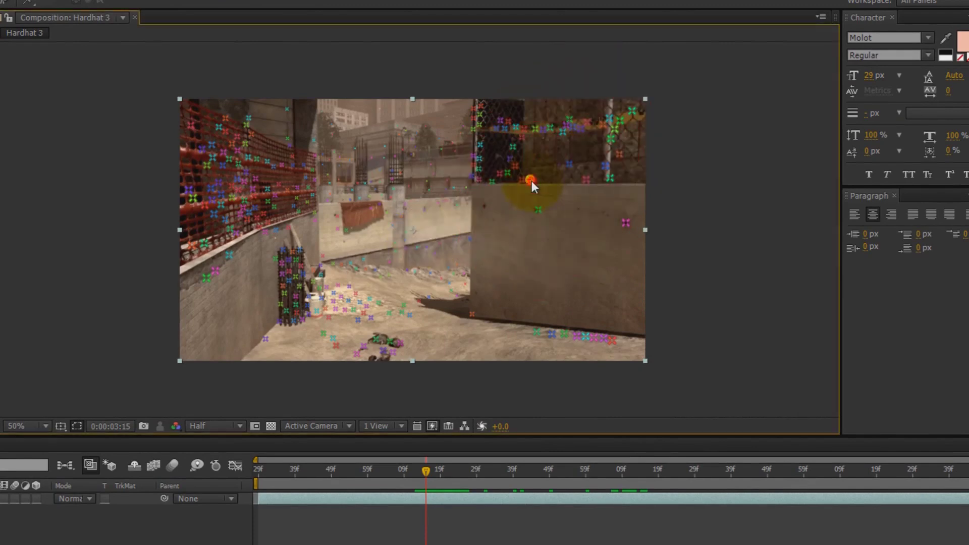
pyautogui.keyDown('shift'); pyautogui.click(557, 168); pyautogui.keyUp('shift')
pyautogui.keyDown('shift'); pyautogui.click(538, 210); pyautogui.keyUp('shift')
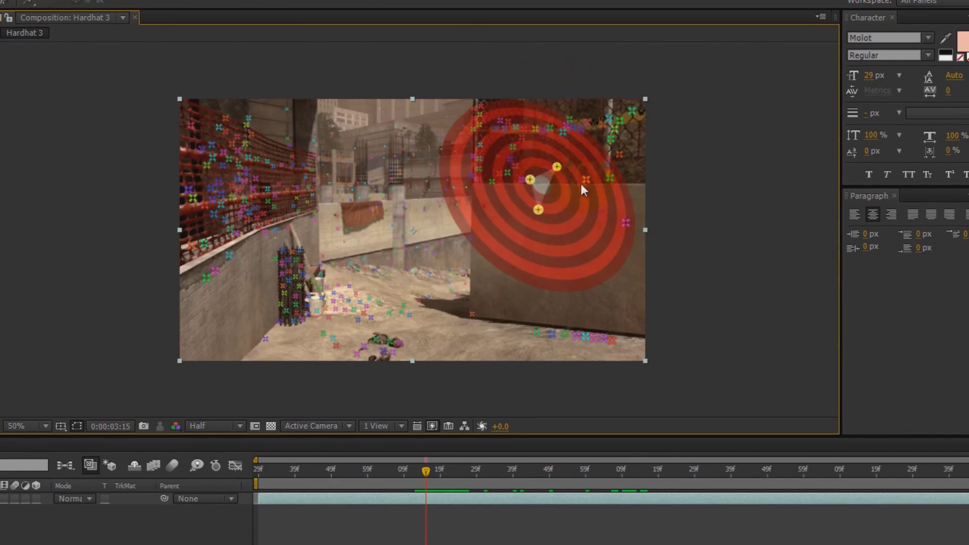
pyautogui.keyDown('shift'); pyautogui.click(625, 225); pyautogui.keyUp('shift')
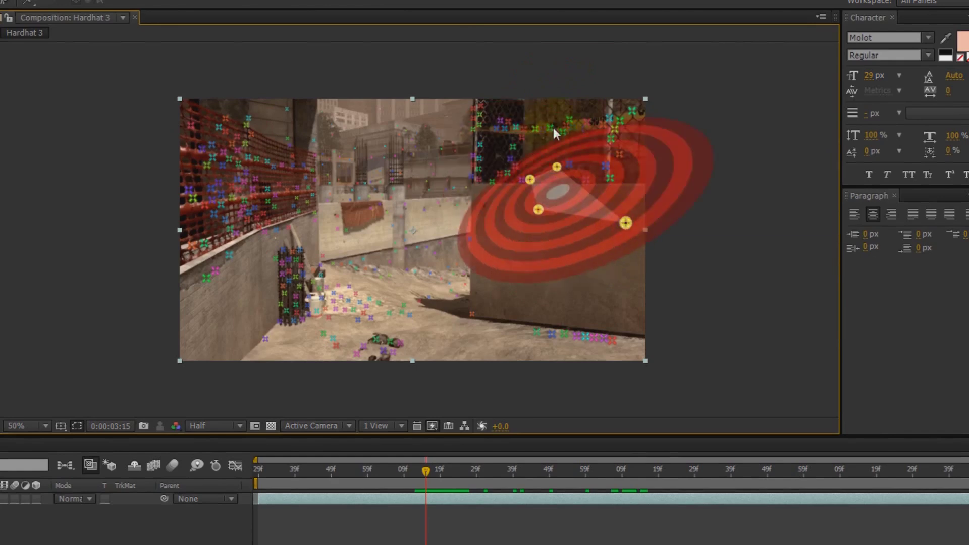
pyautogui.keyDown('shift'); pyautogui.click(604, 165); pyautogui.keyUp('shift')
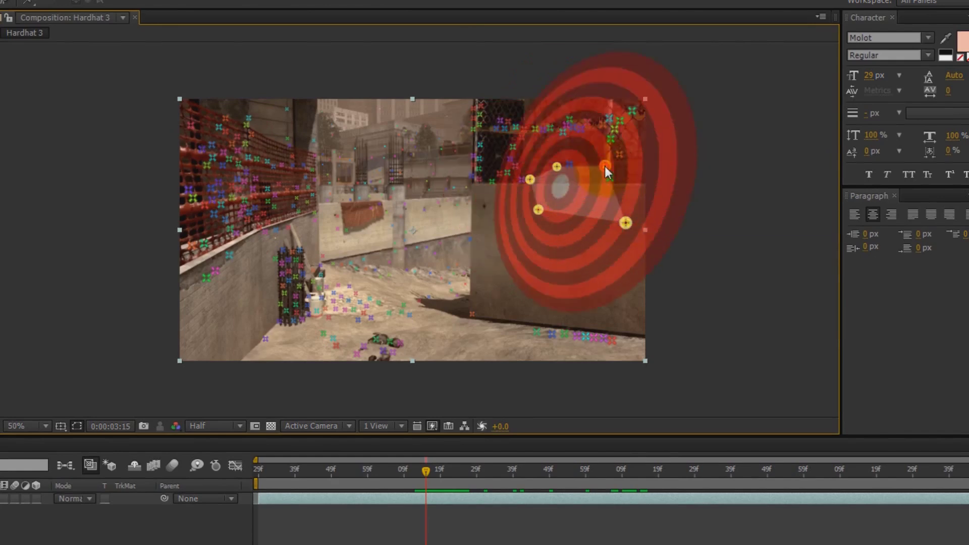
pyautogui.keyDown('shift'); pyautogui.click(568, 166); pyautogui.keyUp('shift')
pyautogui.keyDown('shift'); pyautogui.click(535, 129); pyautogui.keyUp('shift')
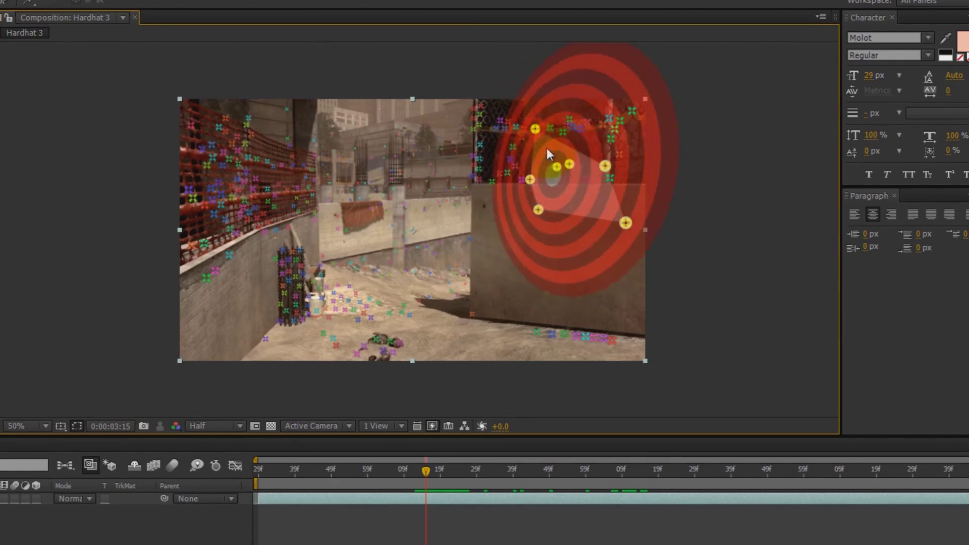
pyautogui.click(509, 314)
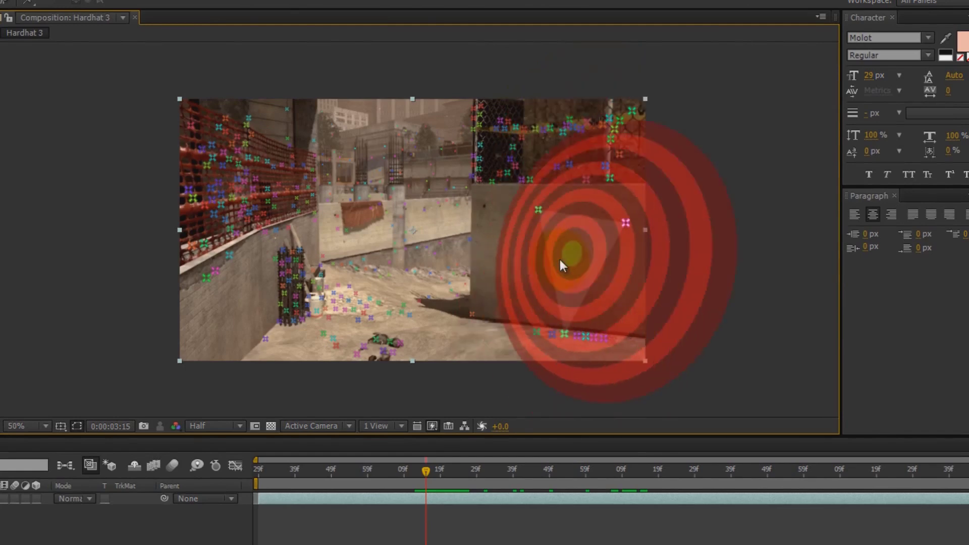
pyautogui.moveTo(577, 193)
pyautogui.mouseDown()
pyautogui.moveTo(580, 150)
pyautogui.moveTo(564, 129)
pyautogui.moveTo(524, 110)
pyautogui.moveTo(470, 162)
pyautogui.mouseUp()
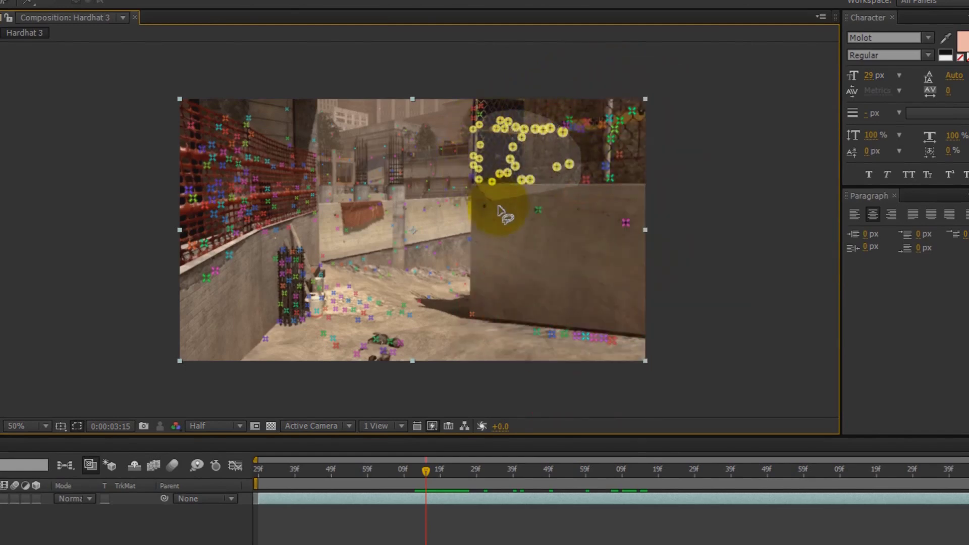
pyautogui.click(584, 190)
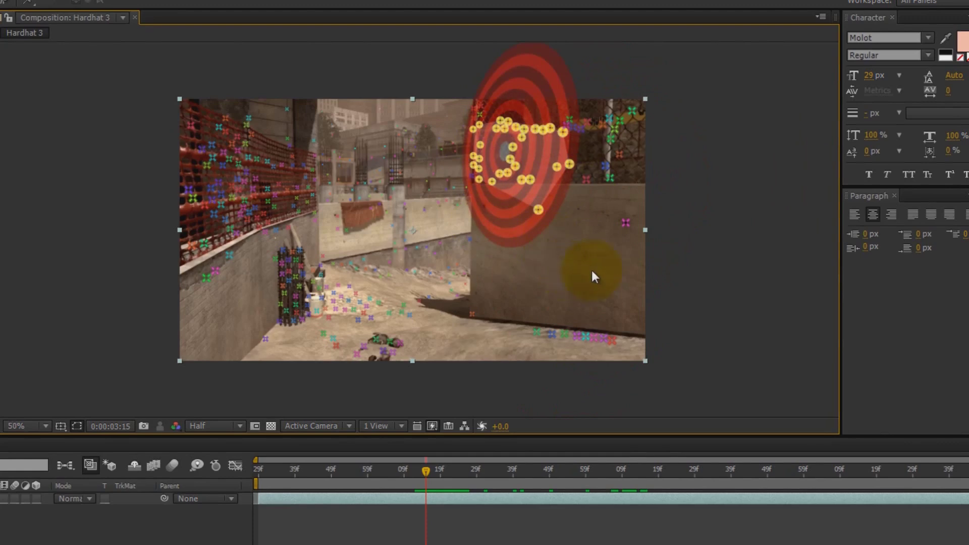
pyautogui.keyDown('shift'); pyautogui.click(633, 155); pyautogui.keyUp('shift')
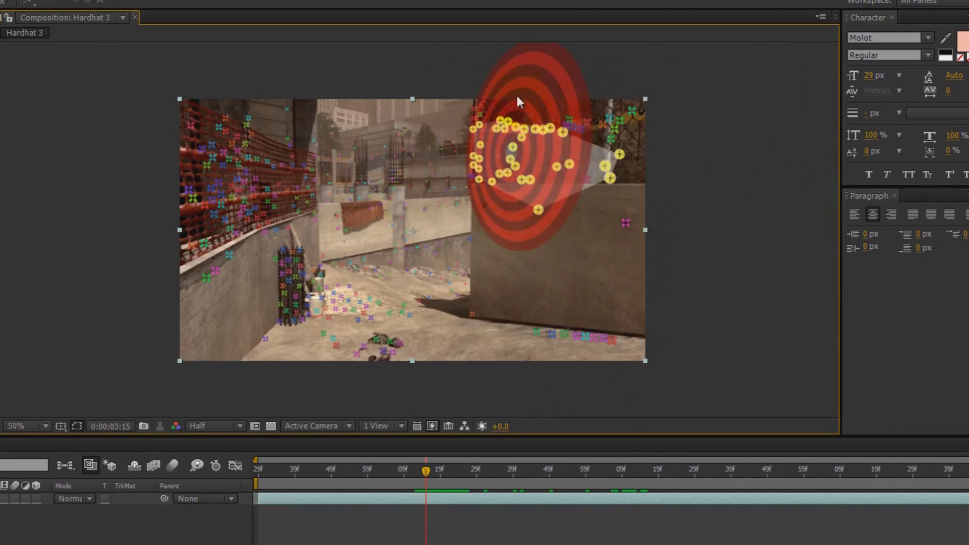
pyautogui.click(576, 248)
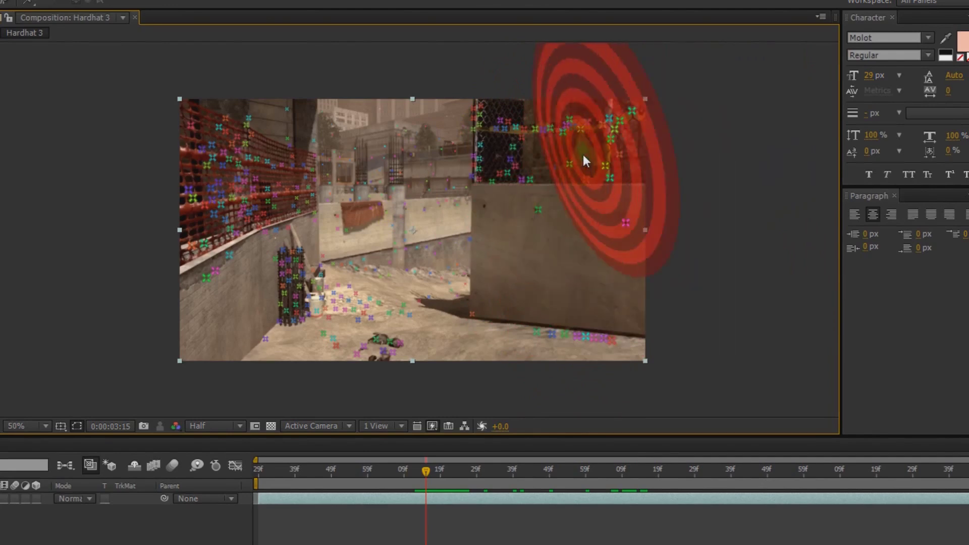
pyautogui.moveTo(583, 151)
pyautogui.mouseDown()
pyautogui.moveTo(531, 136)
pyautogui.moveTo(495, 160)
pyautogui.moveTo(512, 223)
pyautogui.moveTo(582, 243)
pyautogui.moveTo(622, 161)
pyautogui.mouseUp()
pyautogui.moveTo(514, 134); pyautogui.dragTo(517, 132)
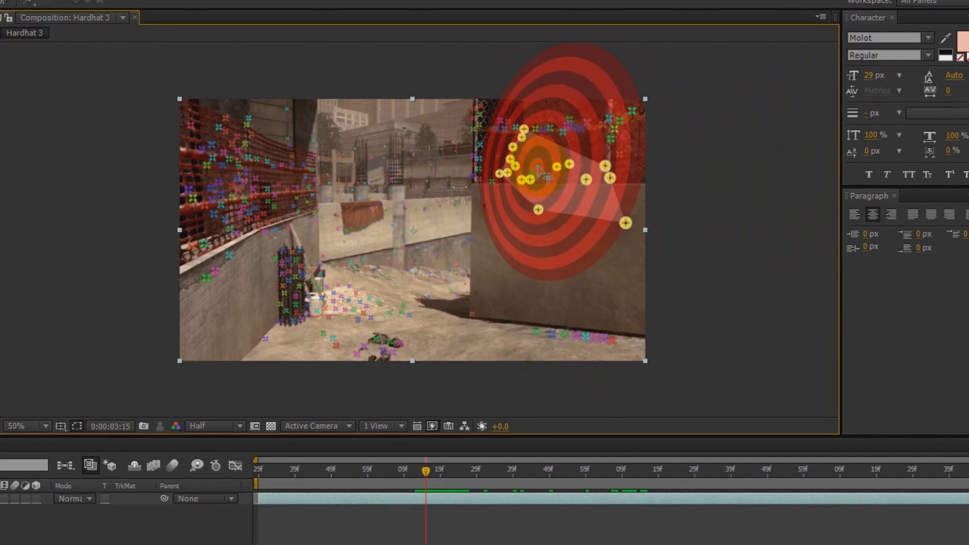
pyautogui.moveTo(539, 171); pyautogui.dragTo(560, 250)
# Select floor track points to preview the target lying flat on the floor
pyautogui.click(467, 316)
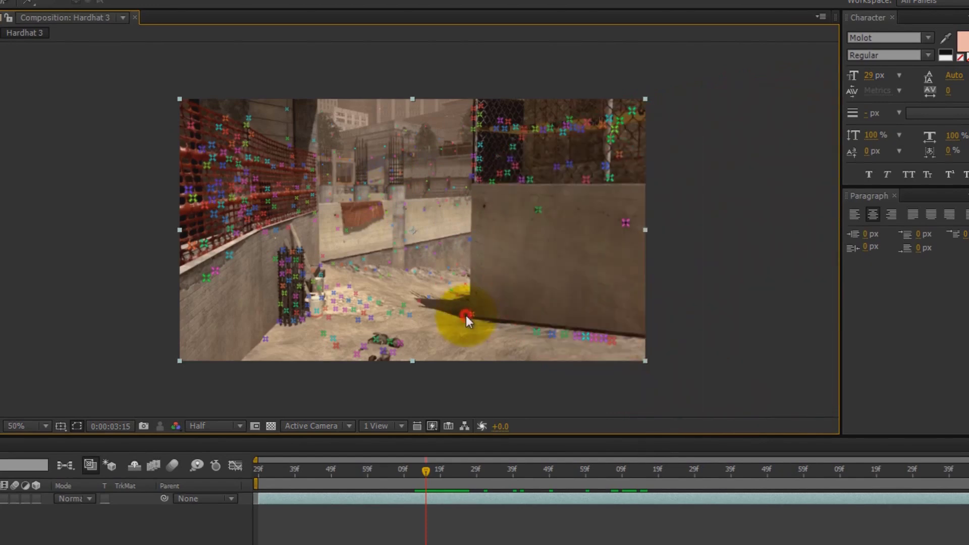
pyautogui.moveTo(404, 305)
pyautogui.mouseDown()
pyautogui.moveTo(324, 346)
pyautogui.moveTo(436, 364)
pyautogui.moveTo(437, 304)
pyautogui.moveTo(388, 315)
pyautogui.moveTo(491, 279)
pyautogui.moveTo(554, 273)
pyautogui.moveTo(457, 250)
pyautogui.moveTo(359, 250)
pyautogui.moveTo(183, 294)
pyautogui.moveTo(543, 304)
pyautogui.moveTo(344, 278)
pyautogui.moveTo(140, 290)
pyautogui.moveTo(251, 286)
pyautogui.moveTo(476, 305)
pyautogui.moveTo(494, 273)
pyautogui.moveTo(441, 319)
pyautogui.moveTo(419, 257)
pyautogui.moveTo(378, 316)
pyautogui.moveTo(391, 285)
pyautogui.moveTo(364, 295)
pyautogui.moveTo(401, 277)
pyautogui.moveTo(387, 276)
pyautogui.moveTo(399, 276)
pyautogui.moveTo(395, 269)
pyautogui.moveTo(418, 285)
pyautogui.mouseUp()
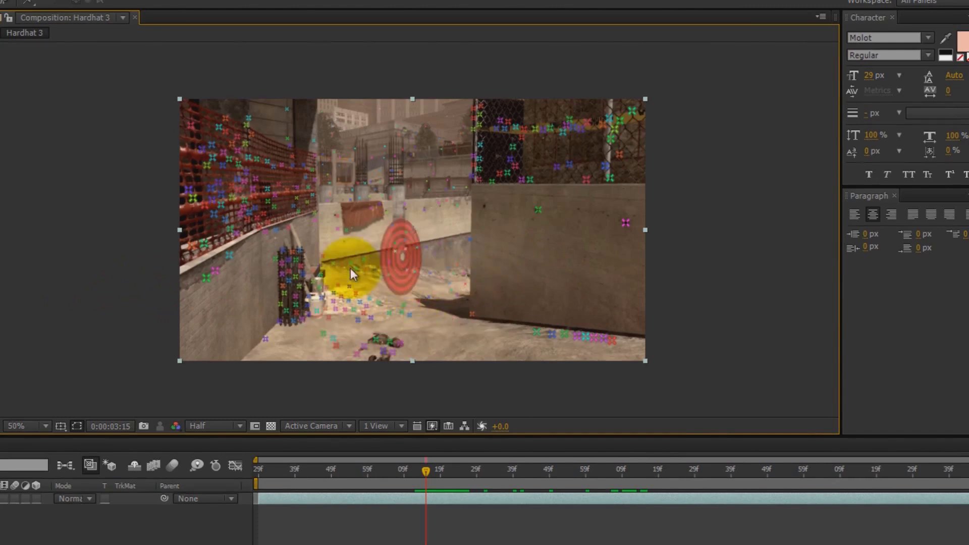
pyautogui.moveTo(350, 268); pyautogui.dragTo(464, 304)
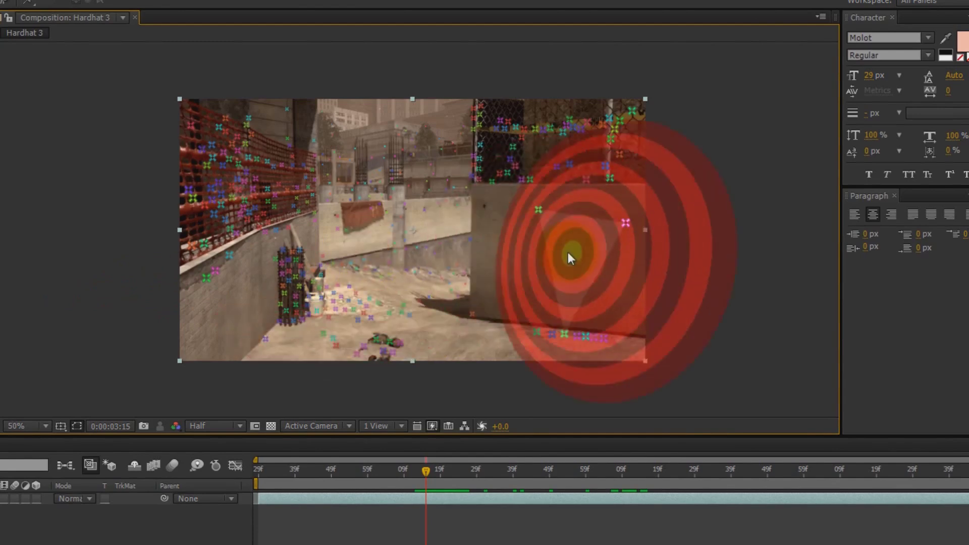
# Lasso a group of track points on the right wall and bring up their context menu
pyautogui.moveTo(472, 123); pyautogui.dragTo(552, 205)
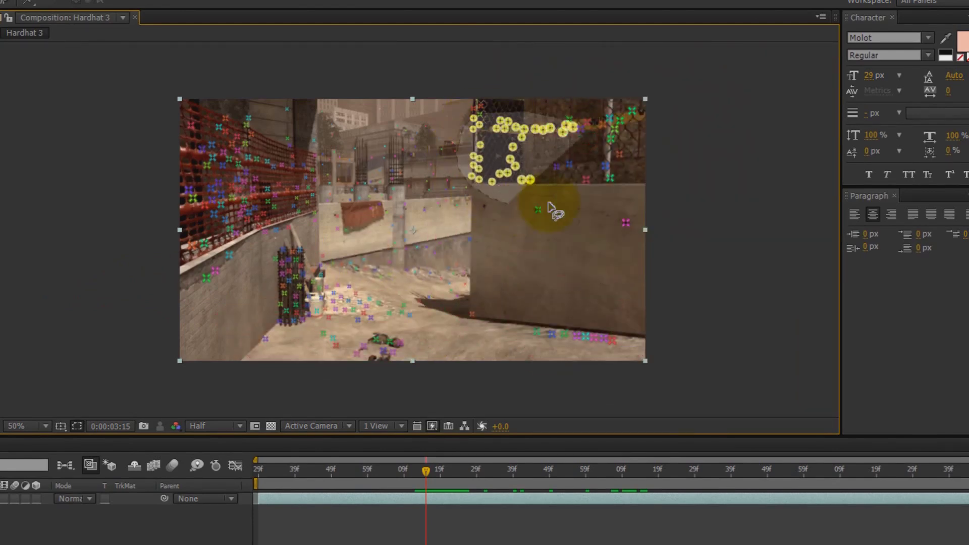
pyautogui.click(567, 217)
pyautogui.moveTo(581, 153)
pyautogui.mouseDown()
pyautogui.moveTo(497, 196)
pyautogui.moveTo(612, 205)
pyautogui.moveTo(601, 166)
pyautogui.moveTo(581, 189)
pyautogui.mouseUp()
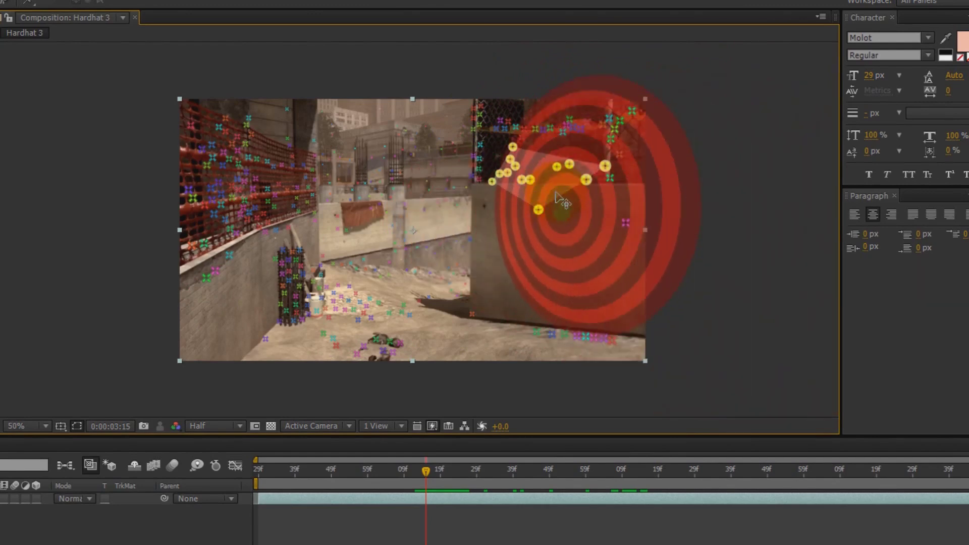
pyautogui.rightClick(537, 177)
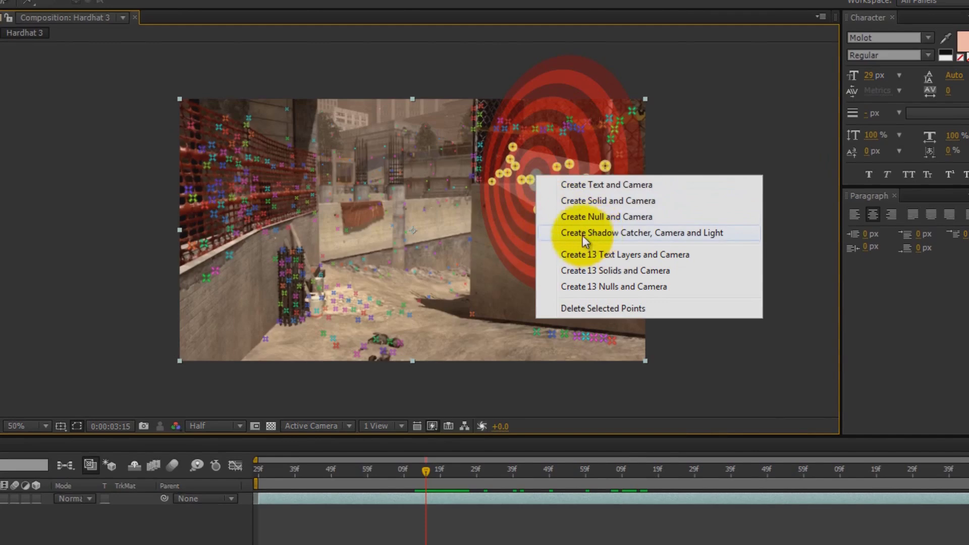
# Choose Create Text and Camera to place a text layer on the right wall
pyautogui.click(577, 184)
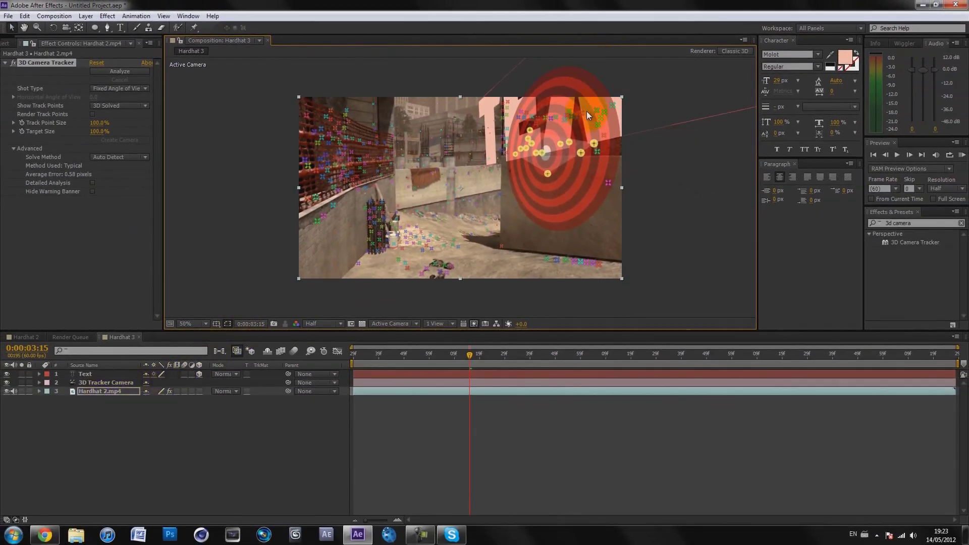
# Shrink the 3D text's font size so it fits on the wall
pyautogui.click(417, 419)
pyautogui.moveTo(470, 353); pyautogui.dragTo(393, 356)
pyautogui.click(80, 375)
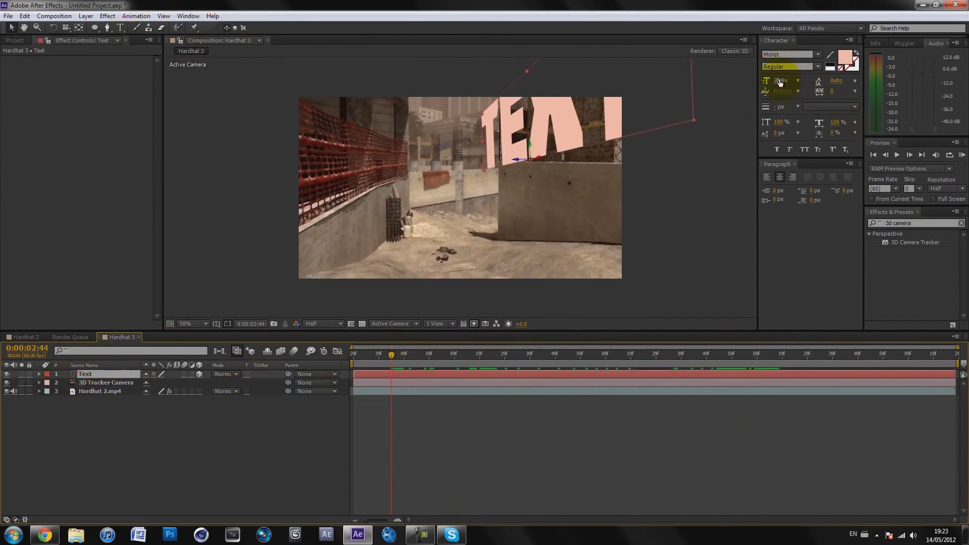
pyautogui.moveTo(779, 81); pyautogui.dragTo(755, 82)
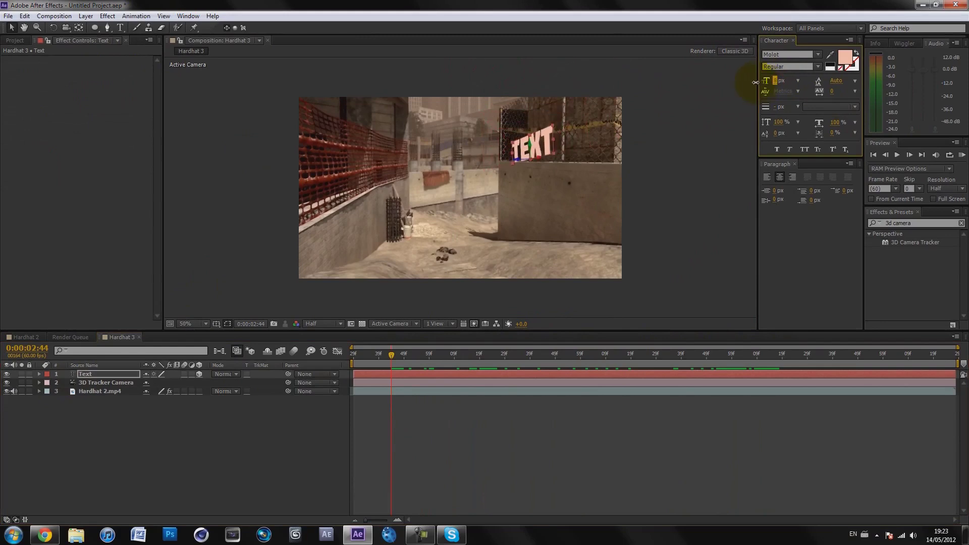
pyautogui.click(519, 399)
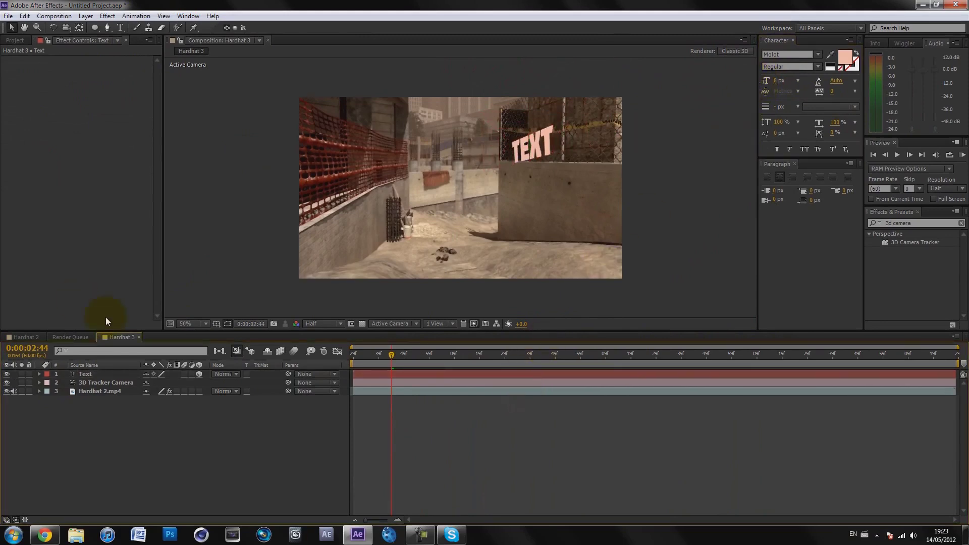
# Change the wall text from 'TEXT' to 'OMG' and preview it across the camera move
pyautogui.click(101, 375)
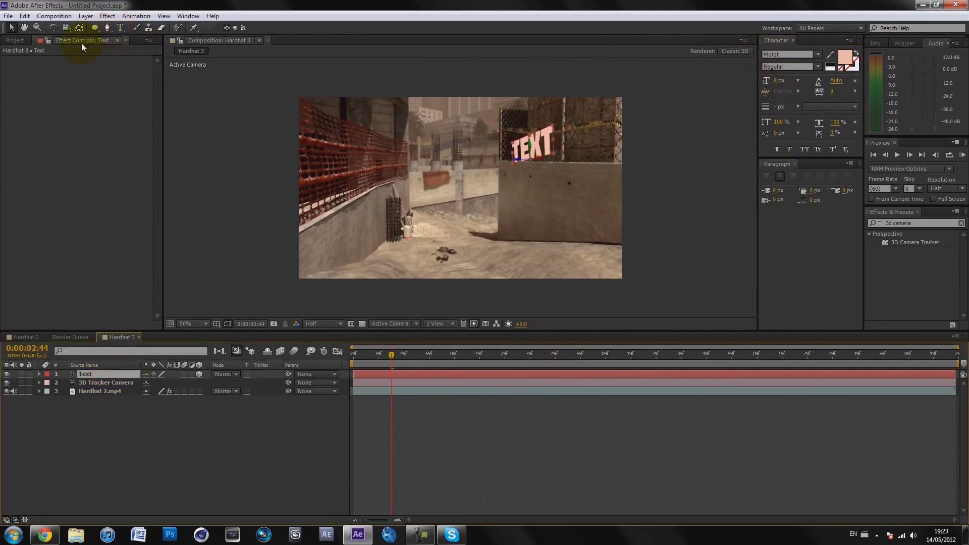
pyautogui.click(120, 27)
pyautogui.click(528, 146)
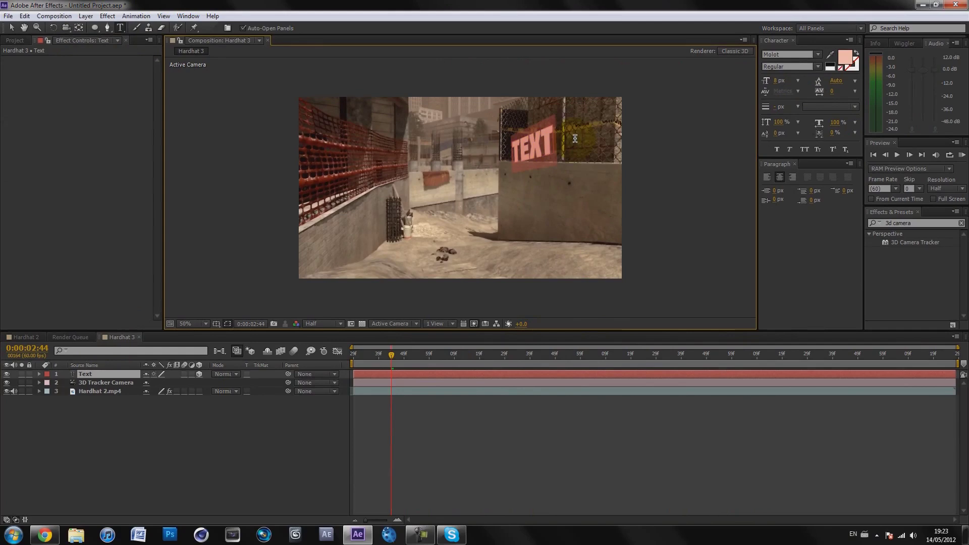
pyautogui.write('OMG')
pyautogui.click(168, 436)
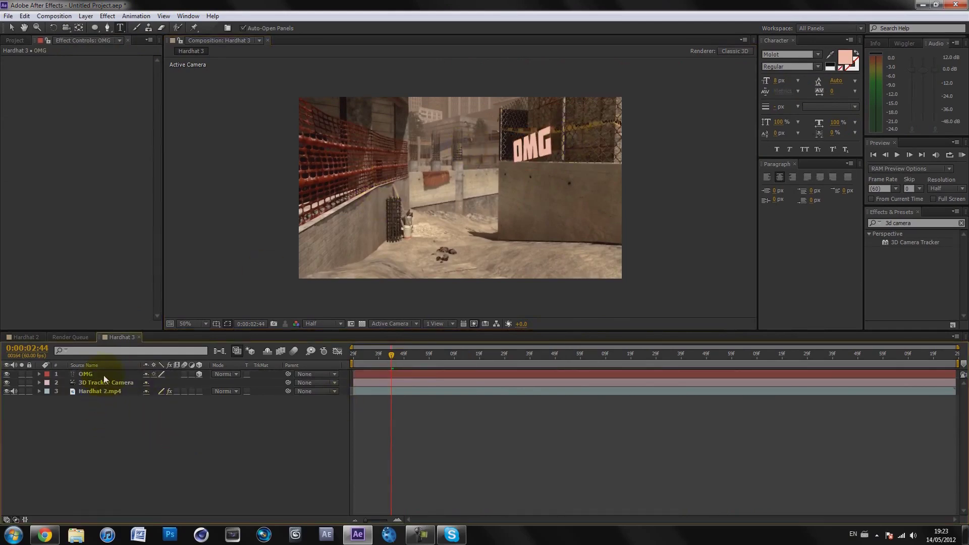
pyautogui.press('v')
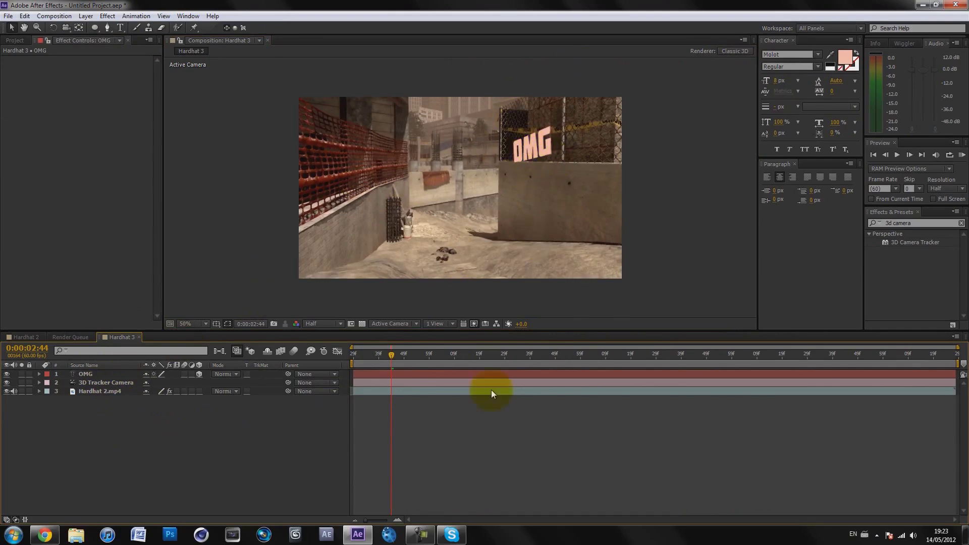
pyautogui.moveTo(390, 363); pyautogui.dragTo(467, 356)
# Turn the OMG text upright using its Orientation properties and check a later frame
pyautogui.click(91, 374)
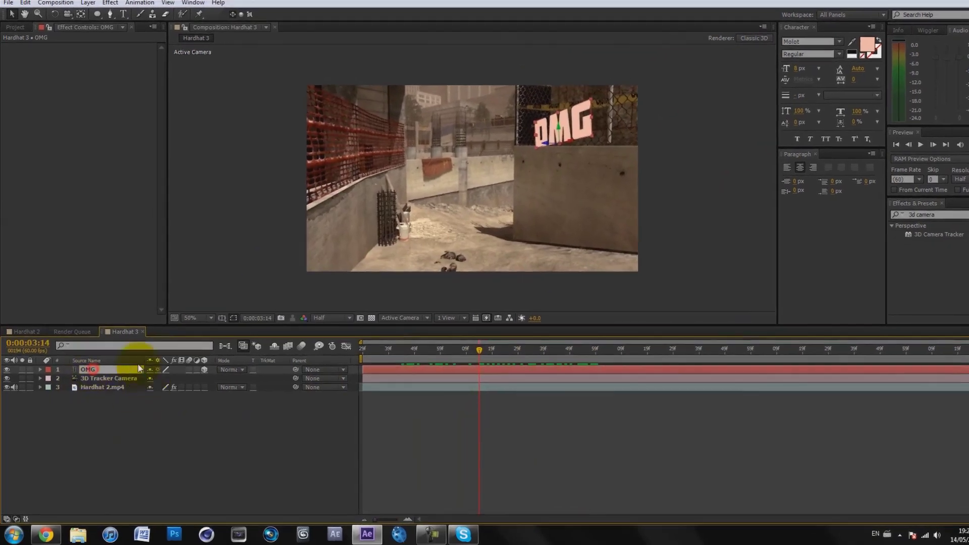
pyautogui.press('r')
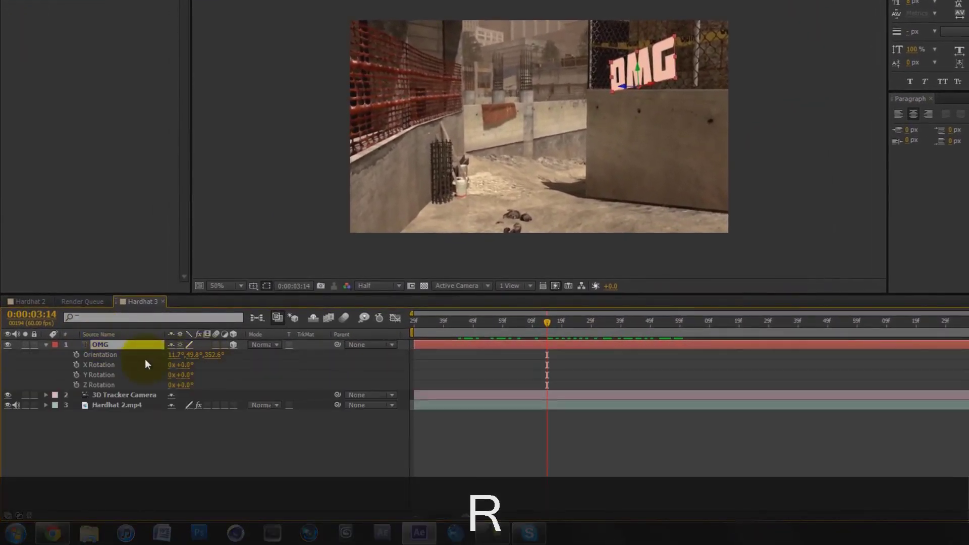
pyautogui.moveTo(209, 362); pyautogui.dragTo(214, 360)
pyautogui.click(482, 430)
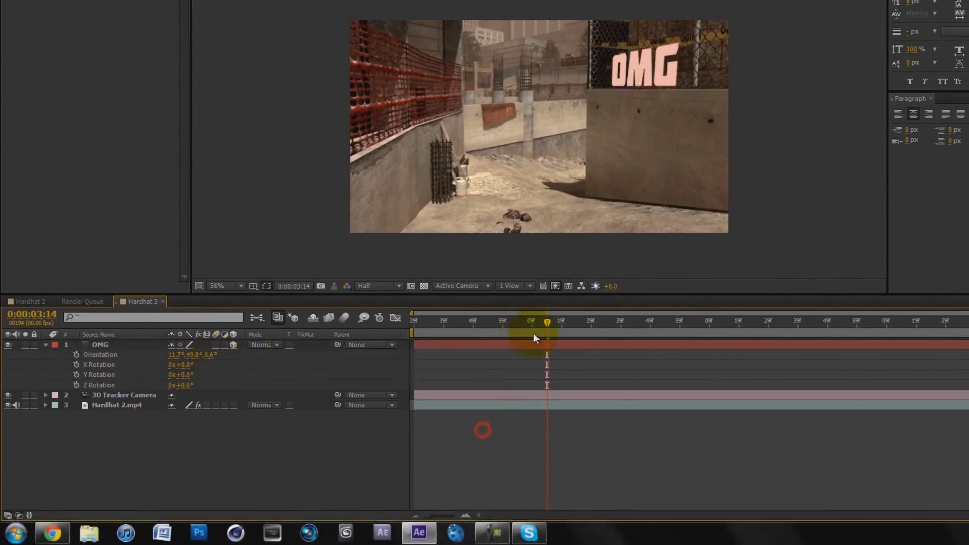
pyautogui.moveTo(529, 323); pyautogui.dragTo(547, 341)
# Move the OMG text left off the fence toward the yard and tilt it slightly
pyautogui.click(666, 78)
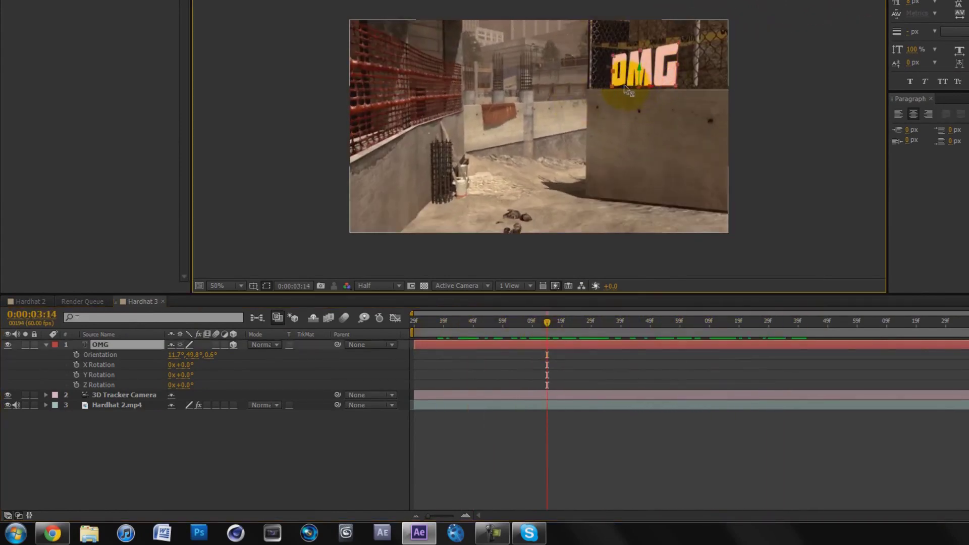
pyautogui.moveTo(626, 90); pyautogui.dragTo(510, 92)
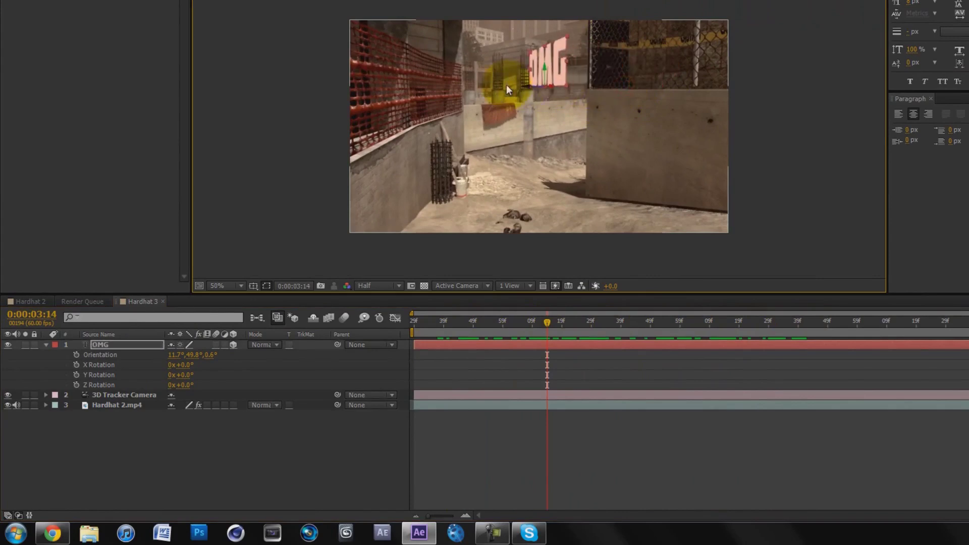
pyautogui.click(364, 318)
pyautogui.moveTo(209, 355); pyautogui.dragTo(149, 349)
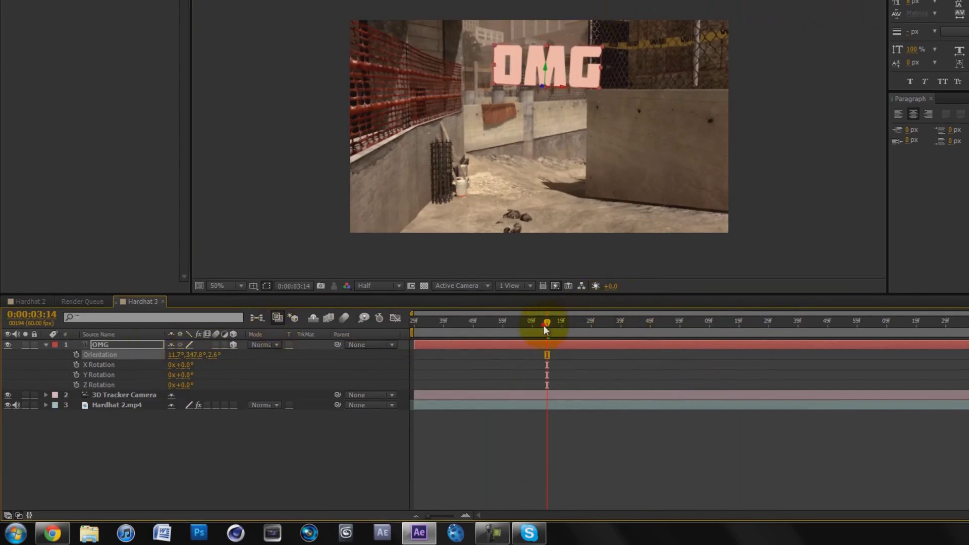
pyautogui.moveTo(544, 325); pyautogui.dragTo(559, 293)
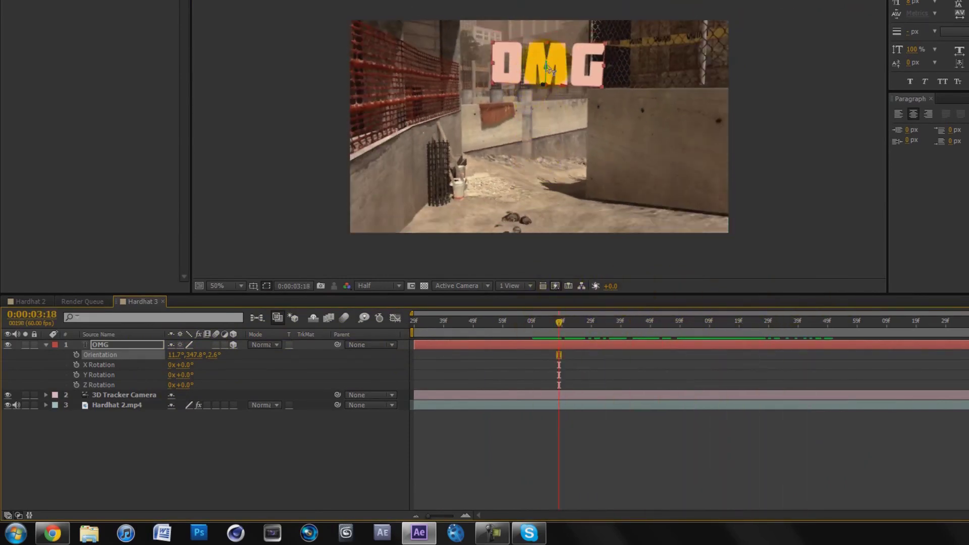
# Lower the OMG text, turn it further to 11.7°, 324.8°, 2.6° Orientation, and preview it
pyautogui.moveTo(549, 67); pyautogui.dragTo(538, 140)
pyautogui.moveTo(557, 332); pyautogui.dragTo(598, 299)
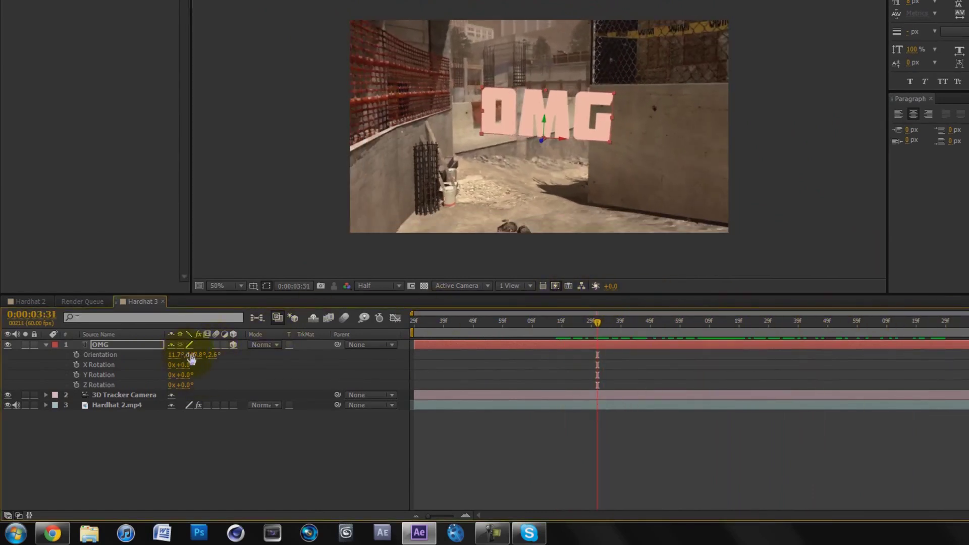
pyautogui.moveTo(183, 354); pyautogui.dragTo(187, 353)
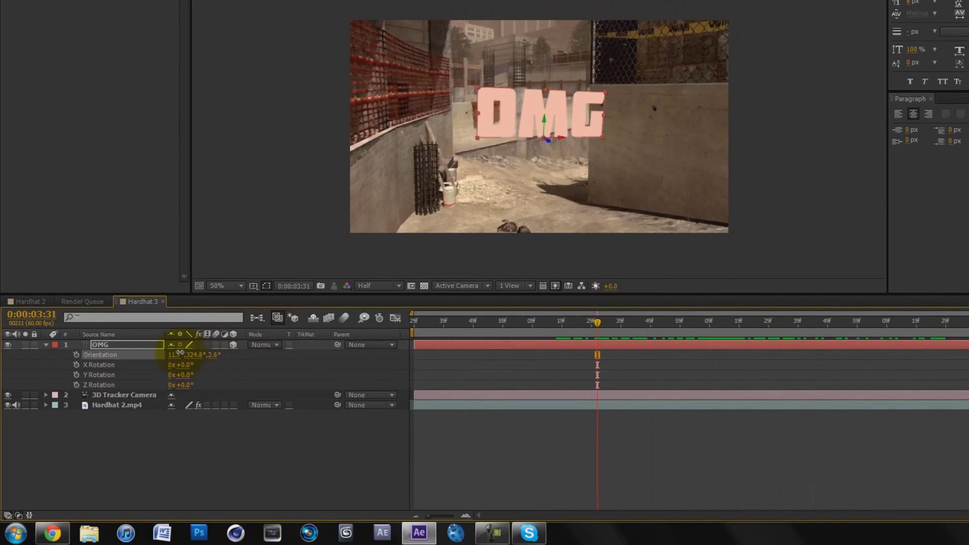
pyautogui.moveTo(564, 137); pyautogui.dragTo(545, 168)
pyautogui.moveTo(597, 333); pyautogui.dragTo(571, 320)
pyautogui.click(286, 454)
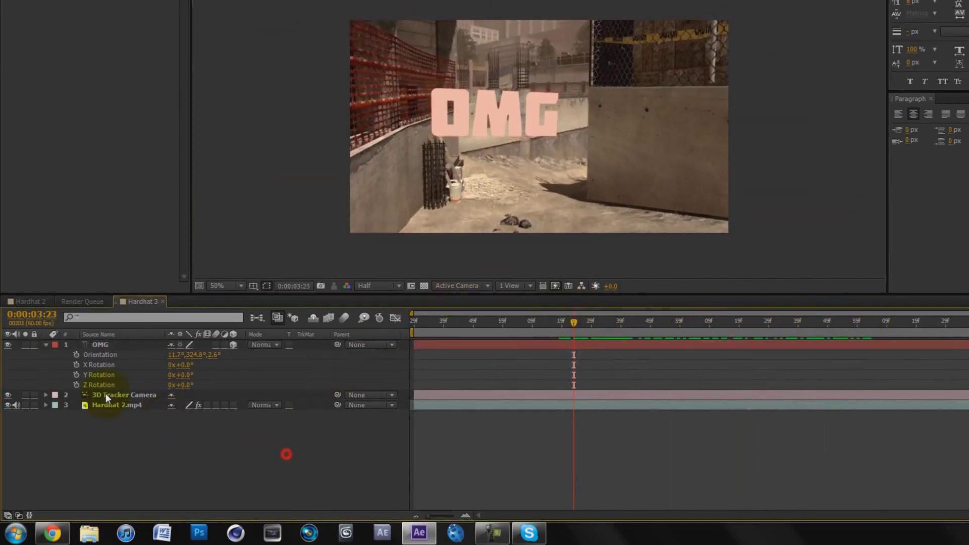
# Collapse OMG's rotation properties, then switch to the Hardhat 2 example comp and scrub through it
pyautogui.click(45, 345)
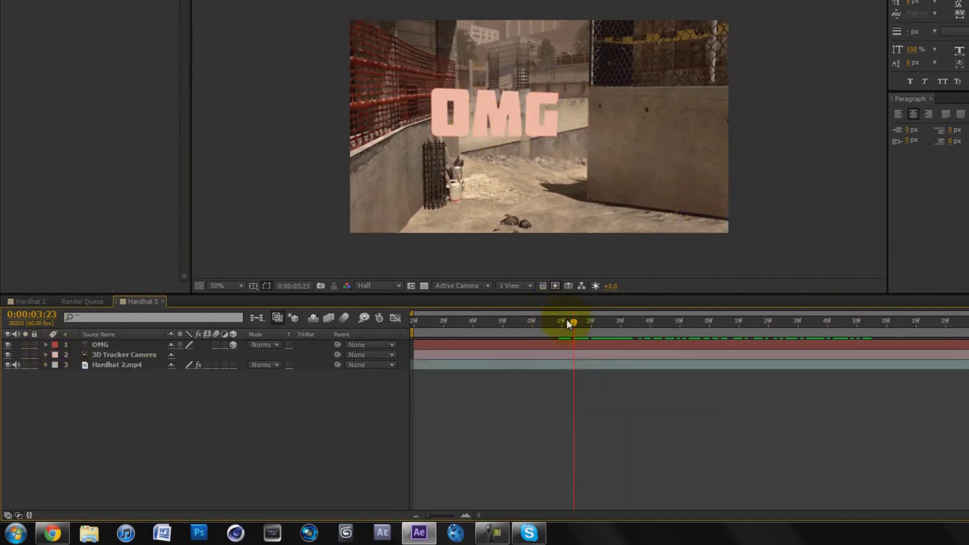
pyautogui.moveTo(574, 322); pyautogui.dragTo(619, 326)
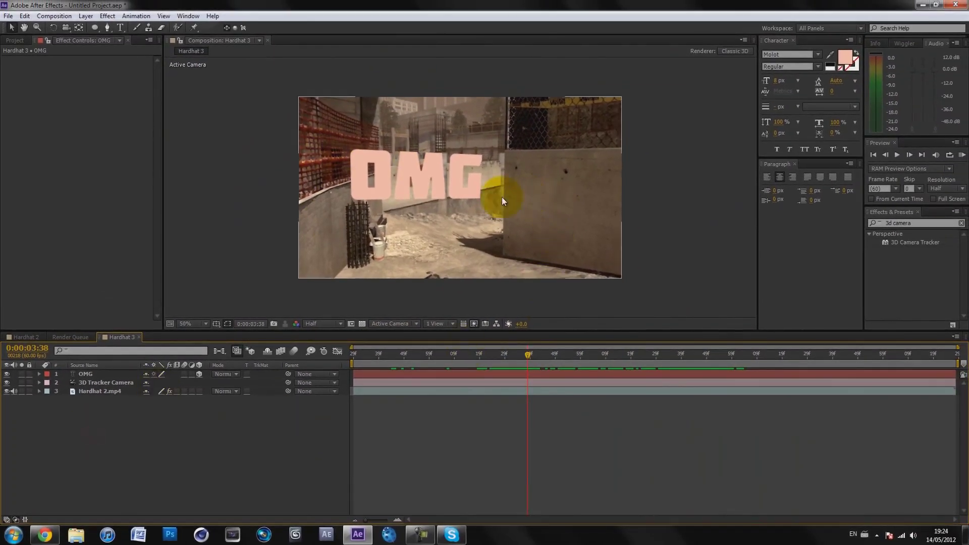
pyautogui.click(14, 39)
pyautogui.click(46, 40)
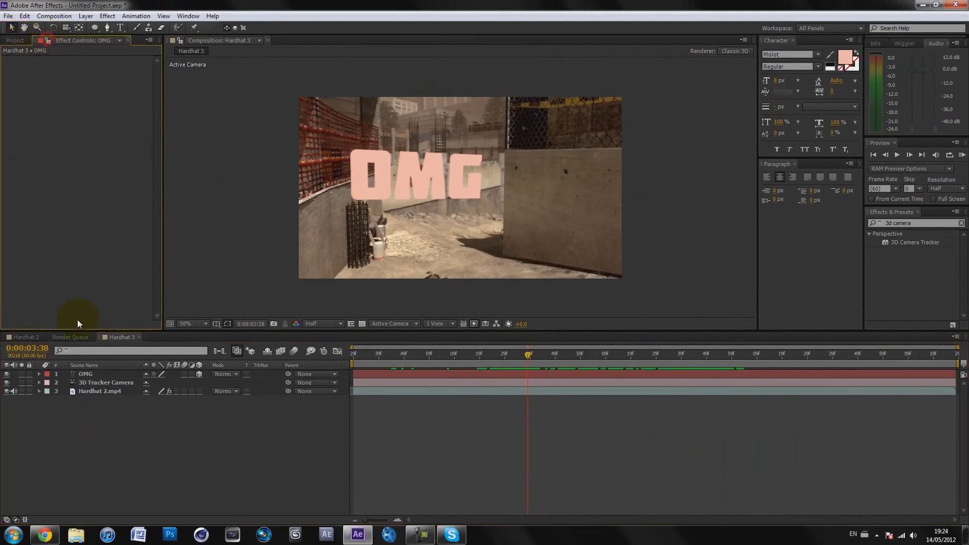
pyautogui.click(26, 337)
pyautogui.moveTo(487, 354)
pyautogui.mouseDown()
pyautogui.moveTo(513, 355)
pyautogui.moveTo(443, 353)
pyautogui.mouseUp()
pyautogui.click(596, 188)
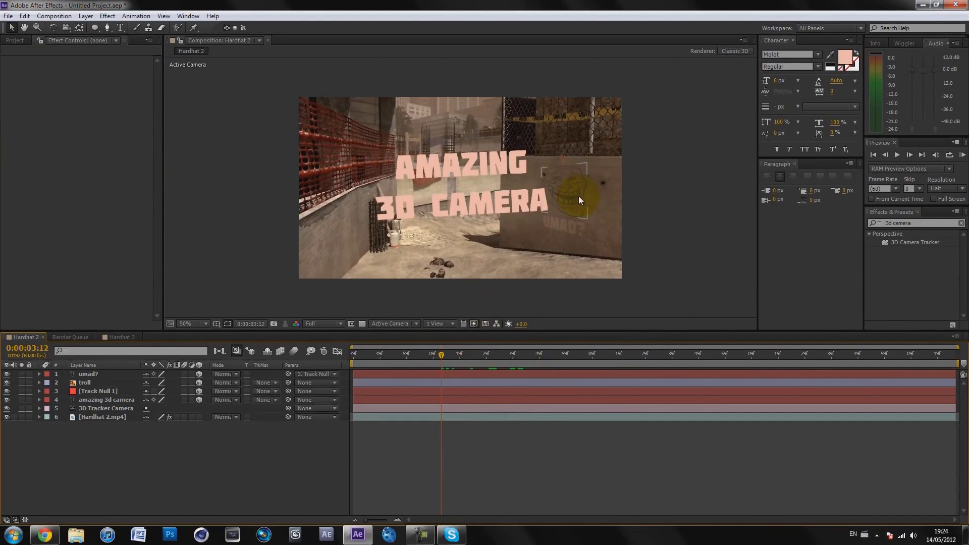
pyautogui.click(400, 108)
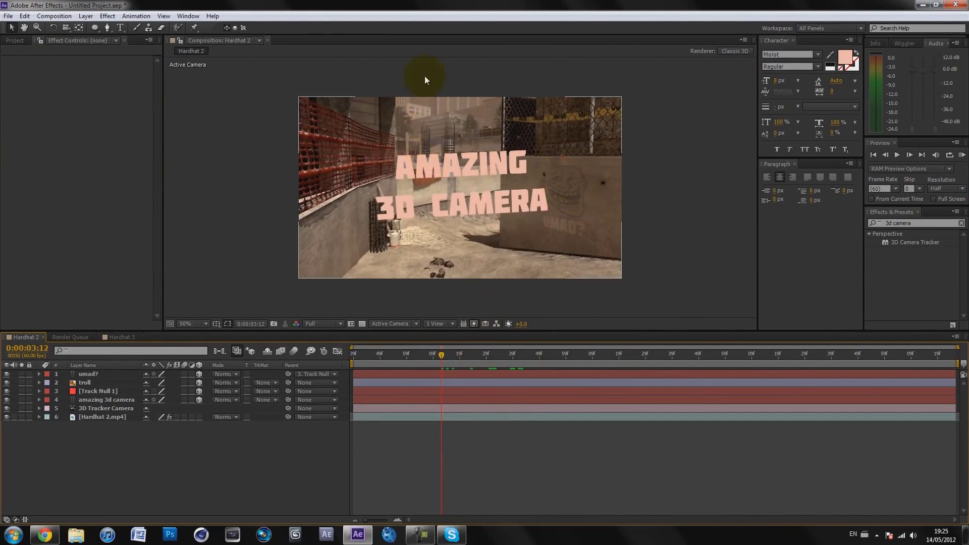
# Return to Hardhat 3 and show the 3D Camera Tracker's track points on Hardhat 2.mp4
pyautogui.click(71, 336)
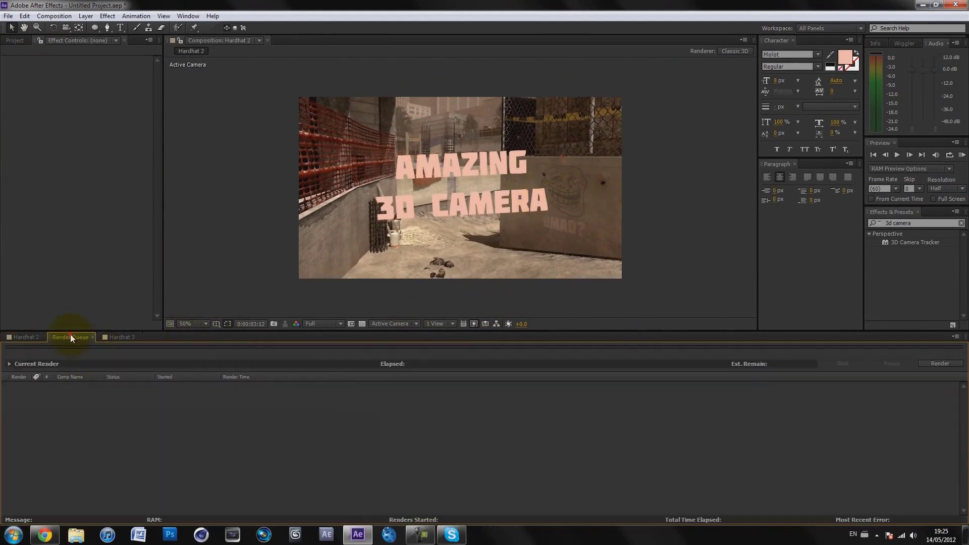
pyautogui.click(121, 337)
pyautogui.click(168, 423)
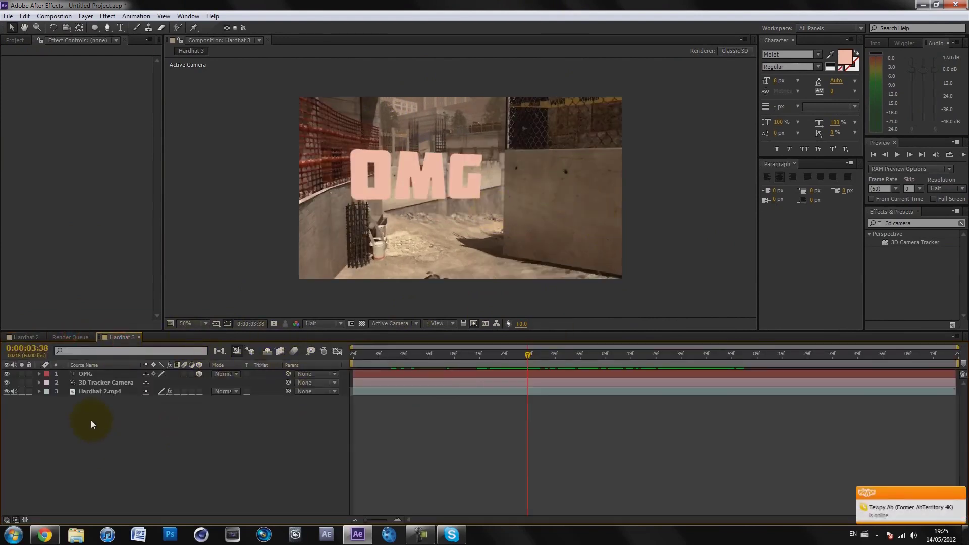
pyautogui.click(103, 391)
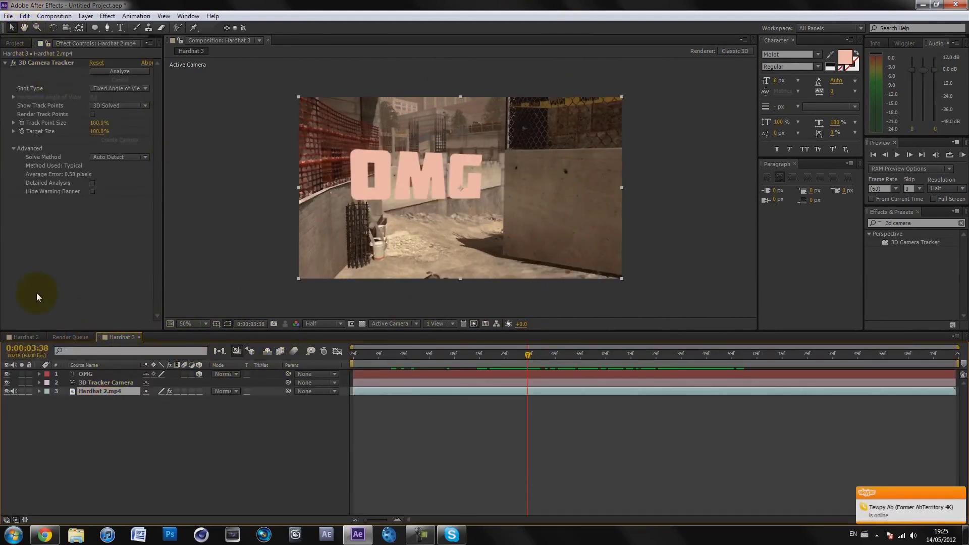
pyautogui.click(51, 62)
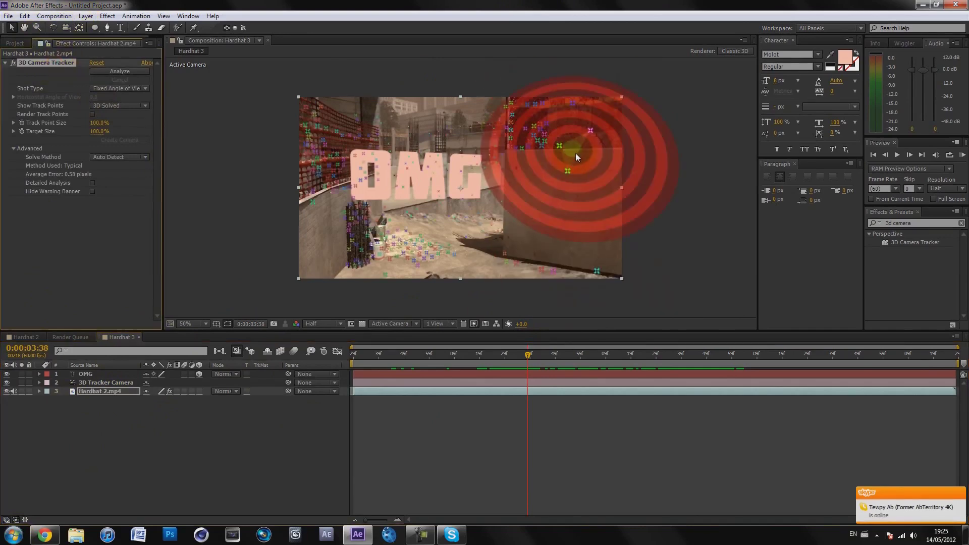
# Select the track points on the upper-right wall and create a null from them
pyautogui.moveTo(563, 124)
pyautogui.mouseDown()
pyautogui.moveTo(527, 164)
pyautogui.moveTo(615, 156)
pyautogui.moveTo(635, 182)
pyautogui.mouseUp()
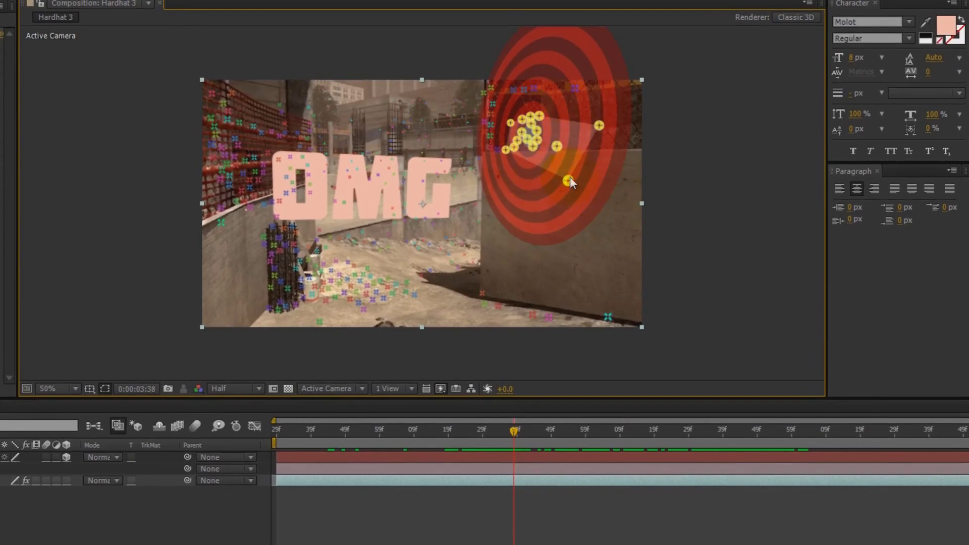
pyautogui.moveTo(532, 135)
pyautogui.mouseDown()
pyautogui.moveTo(492, 200)
pyautogui.moveTo(461, 189)
pyautogui.moveTo(612, 201)
pyautogui.moveTo(566, 199)
pyautogui.moveTo(486, 151)
pyautogui.moveTo(544, 159)
pyautogui.moveTo(534, 147)
pyautogui.mouseUp()
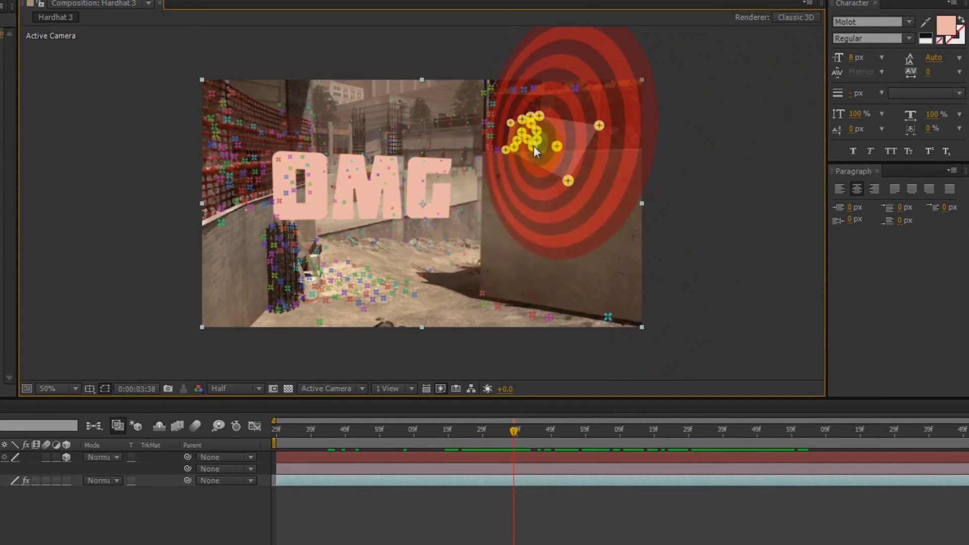
pyautogui.rightClick(544, 146)
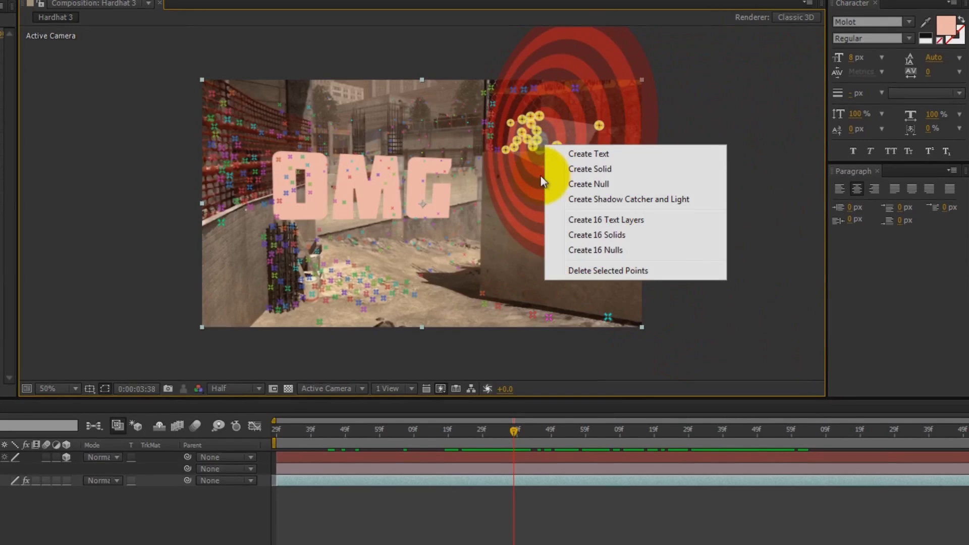
pyautogui.click(573, 183)
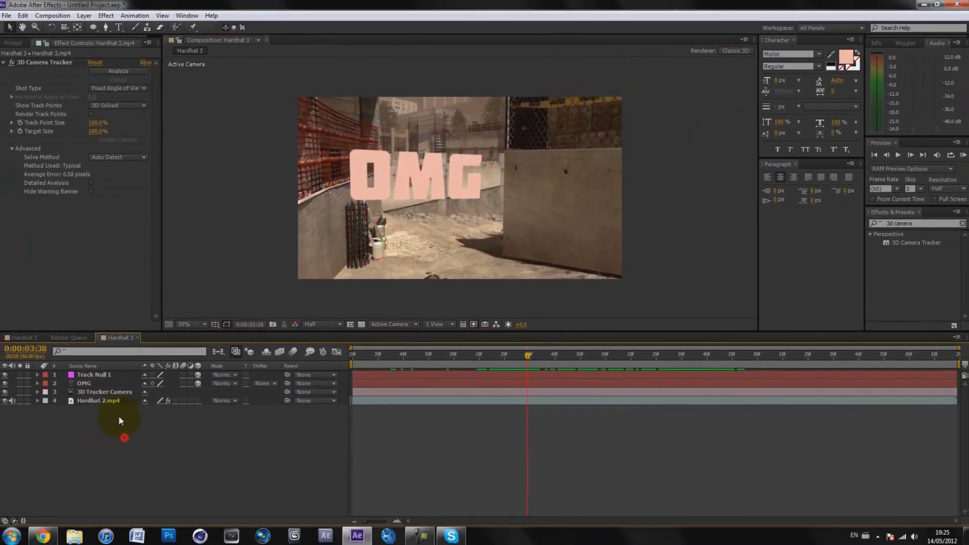
# Preview the shot with the new Track Null 1 layer selected
pyautogui.click(4, 425)
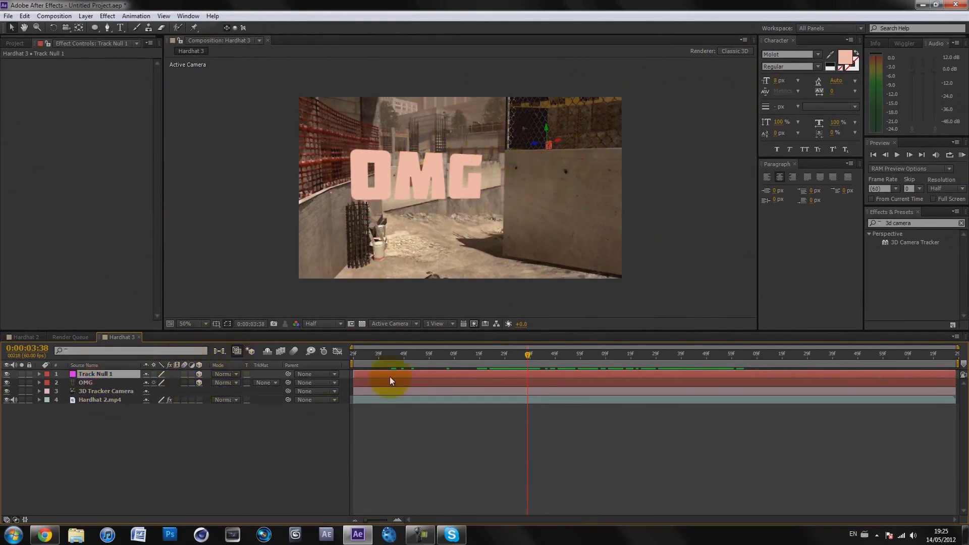
pyautogui.moveTo(524, 364); pyautogui.dragTo(513, 341)
pyautogui.click(189, 446)
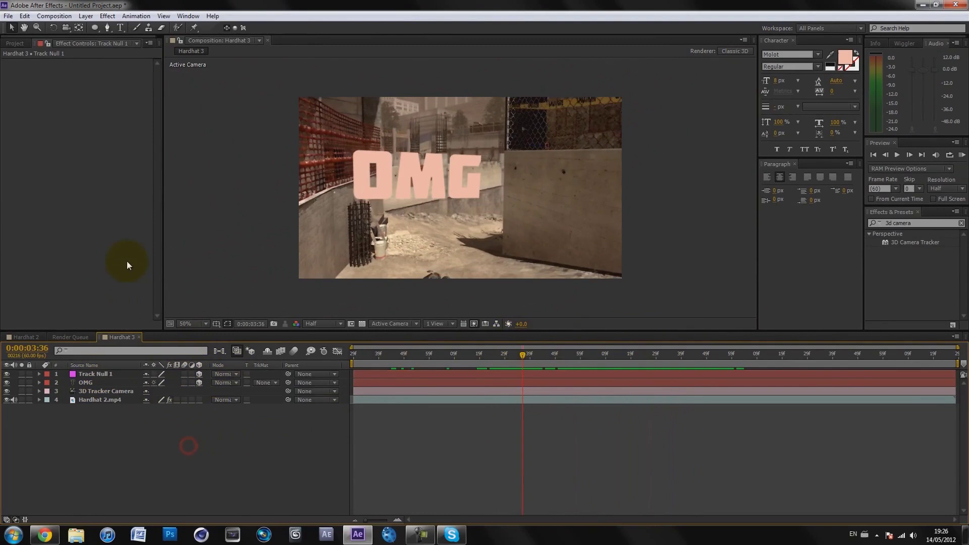
# Add the Troll Face image to Hardhat 3, make it 3D, and parent it to Track Null 1
pyautogui.click(14, 43)
pyautogui.moveTo(31, 132); pyautogui.dragTo(95, 378)
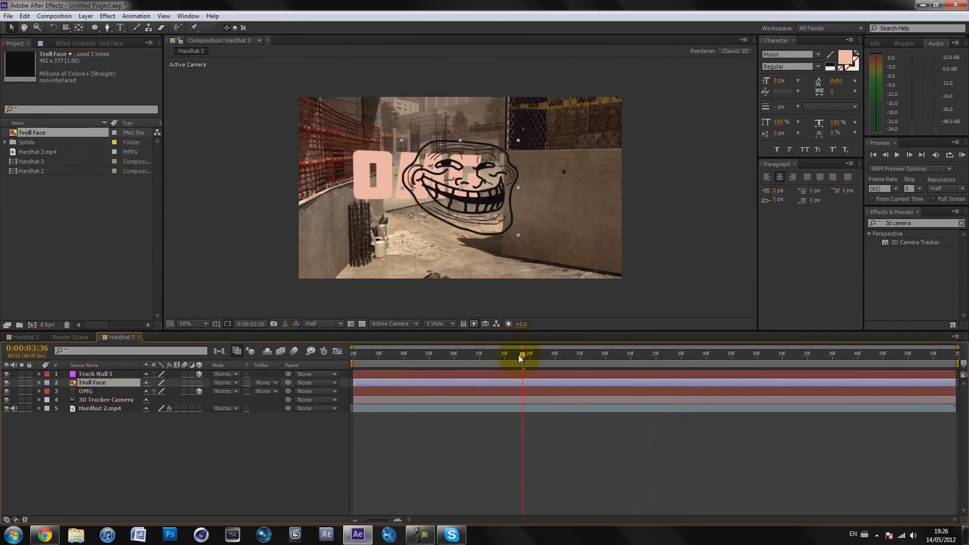
pyautogui.moveTo(518, 355); pyautogui.dragTo(543, 330)
pyautogui.click(199, 382)
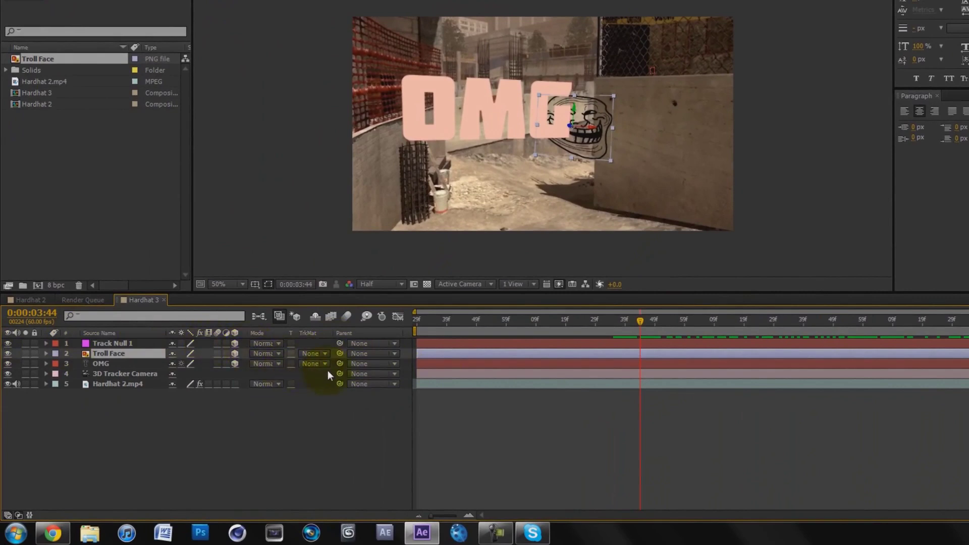
pyautogui.moveTo(340, 354); pyautogui.dragTo(125, 344)
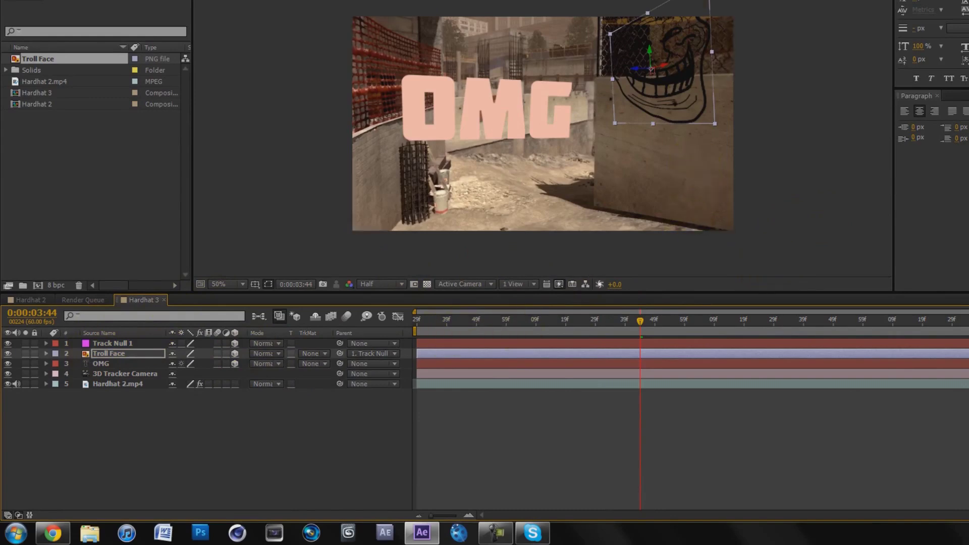
# Scrub back and forward to confirm the troll face follows the wall
pyautogui.moveTo(638, 323); pyautogui.dragTo(539, 323)
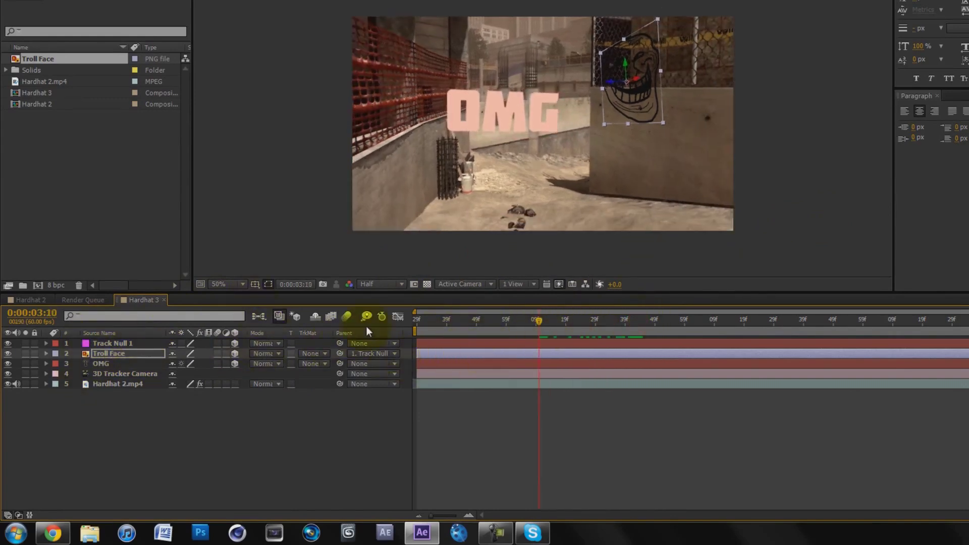
pyautogui.moveTo(533, 325); pyautogui.dragTo(589, 310)
# Scale the Troll Face to 58% and move it down onto the wall
pyautogui.press('s')
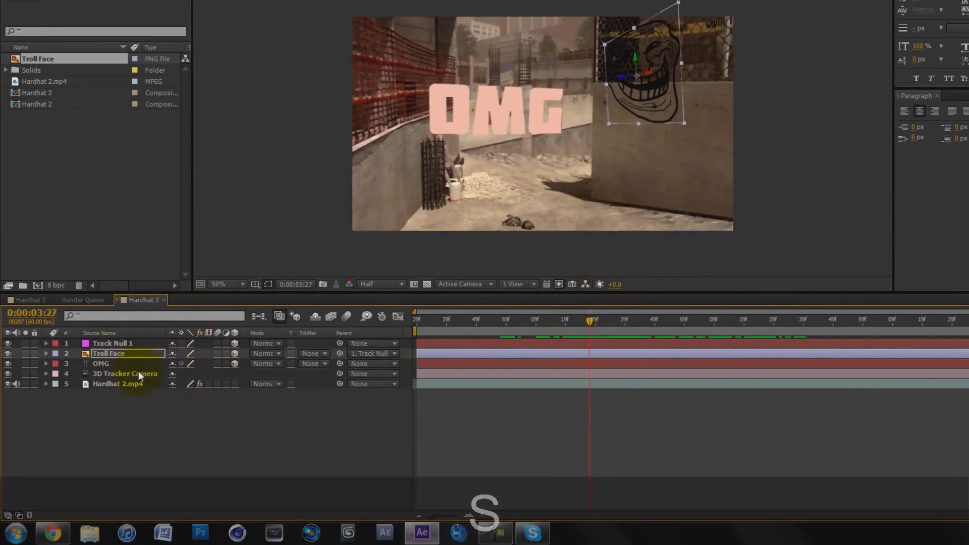
pyautogui.moveTo(232, 367); pyautogui.dragTo(204, 362)
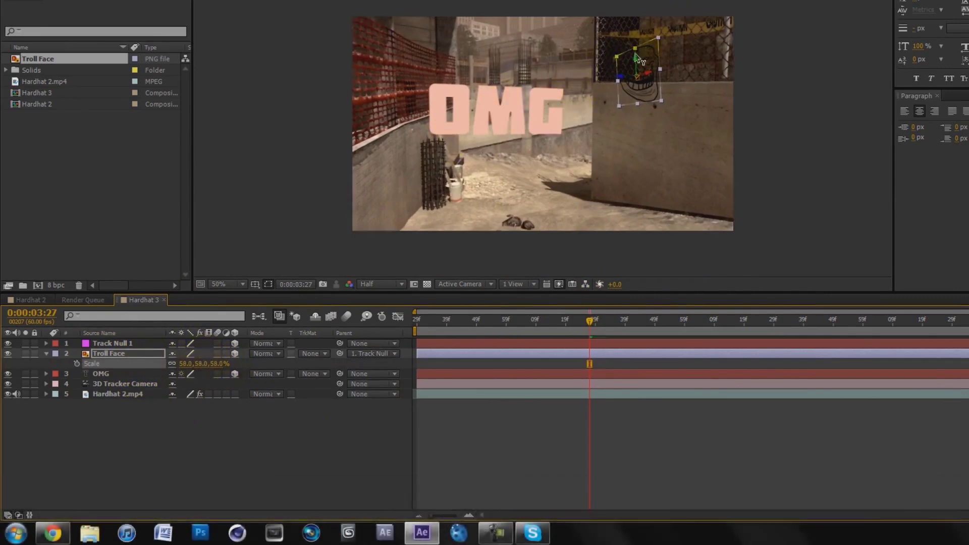
pyautogui.moveTo(631, 69); pyautogui.dragTo(633, 122)
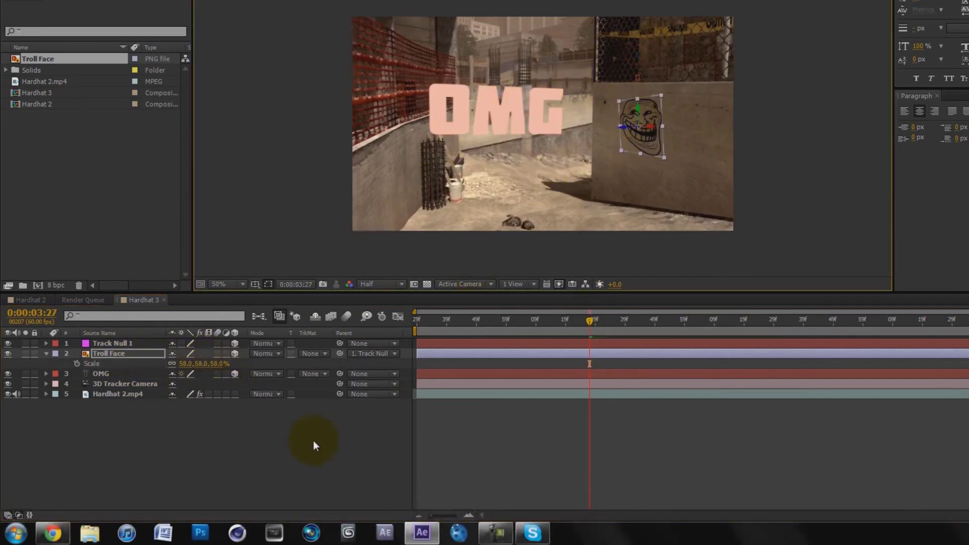
pyautogui.click(245, 452)
# Scrub through the shot to verify the face stays on the wall, then reselect Troll Face
pyautogui.moveTo(589, 321); pyautogui.dragTo(657, 303)
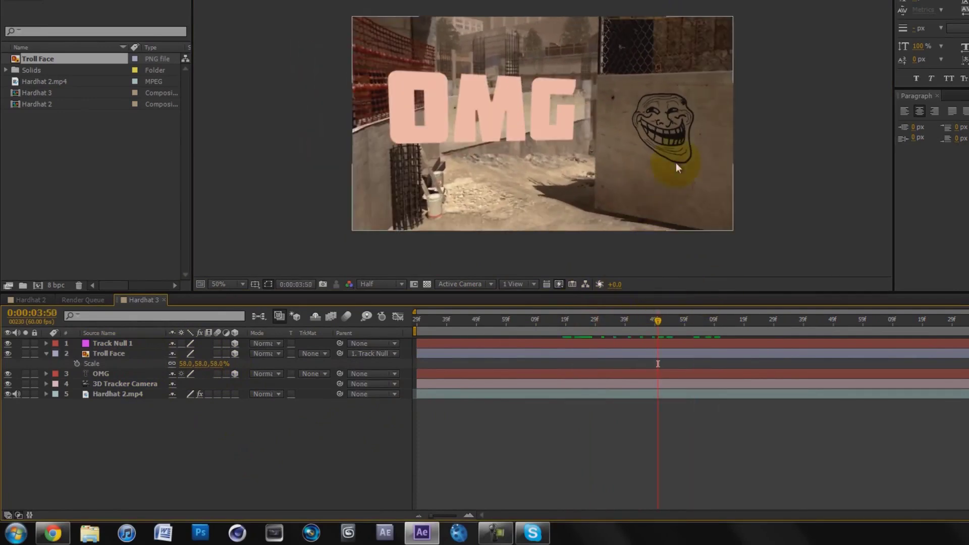
pyautogui.click(140, 355)
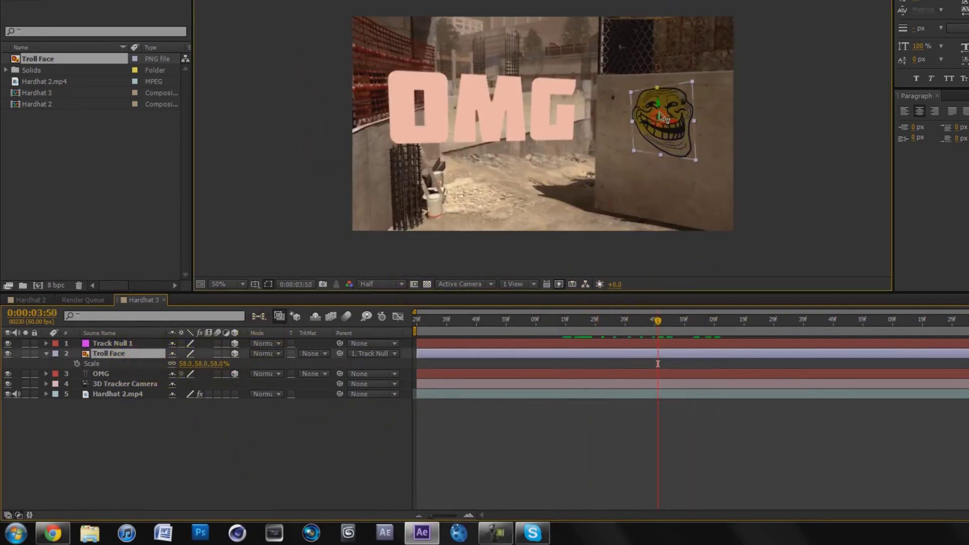
pyautogui.moveTo(655, 319); pyautogui.dragTo(625, 319)
pyautogui.click(650, 411)
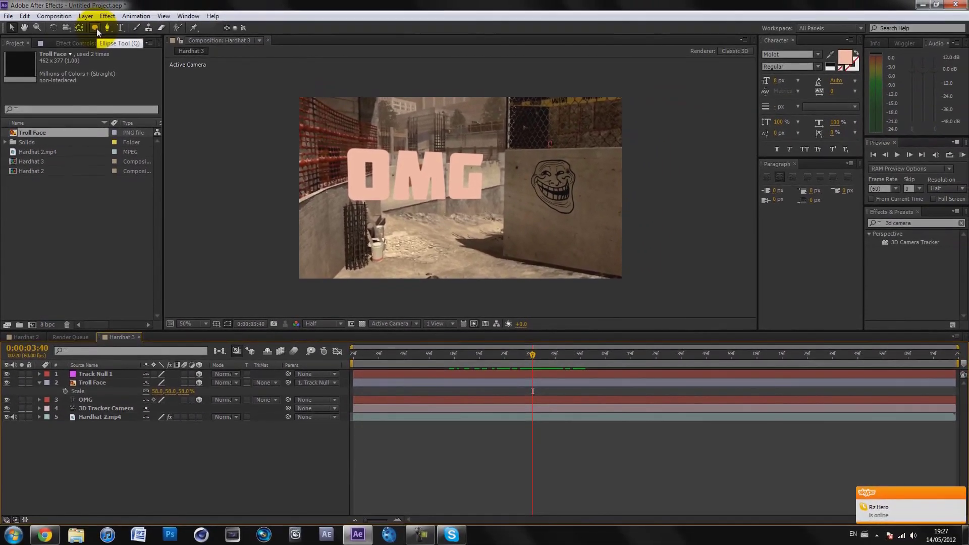
pyautogui.click(92, 383)
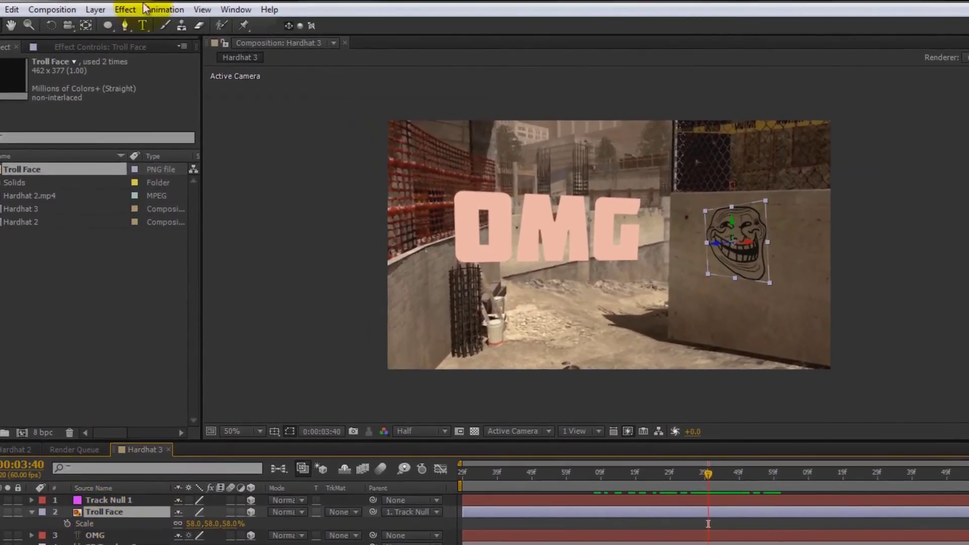
# Draw an elliptical mask around the troll face and feather it to 720 pixels
pyautogui.click(95, 27)
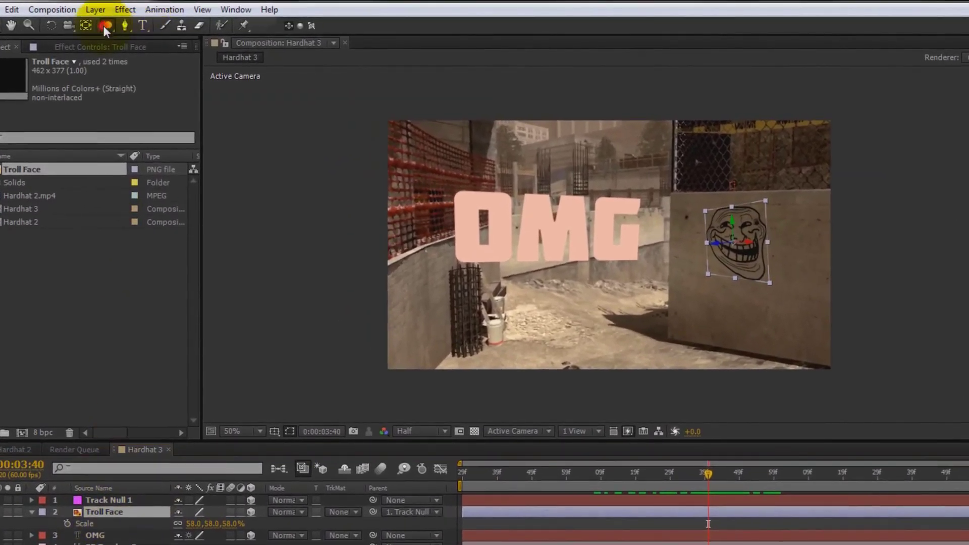
pyautogui.click(148, 58)
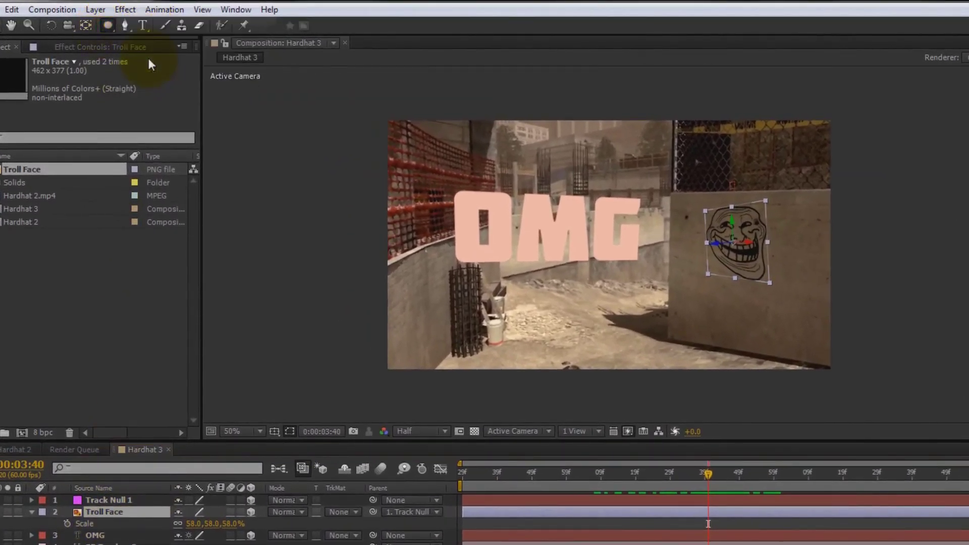
pyautogui.moveTo(698, 205); pyautogui.dragTo(749, 297)
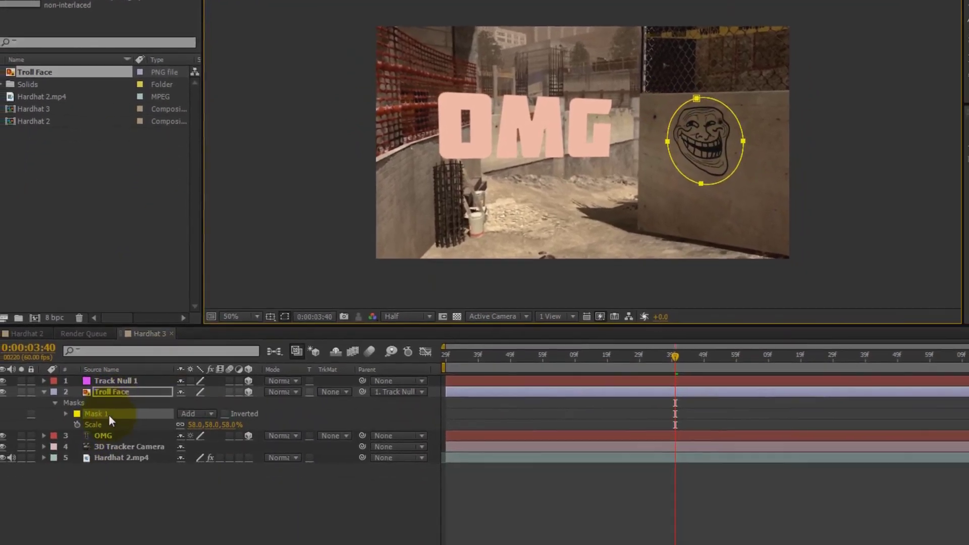
pyautogui.press('f')
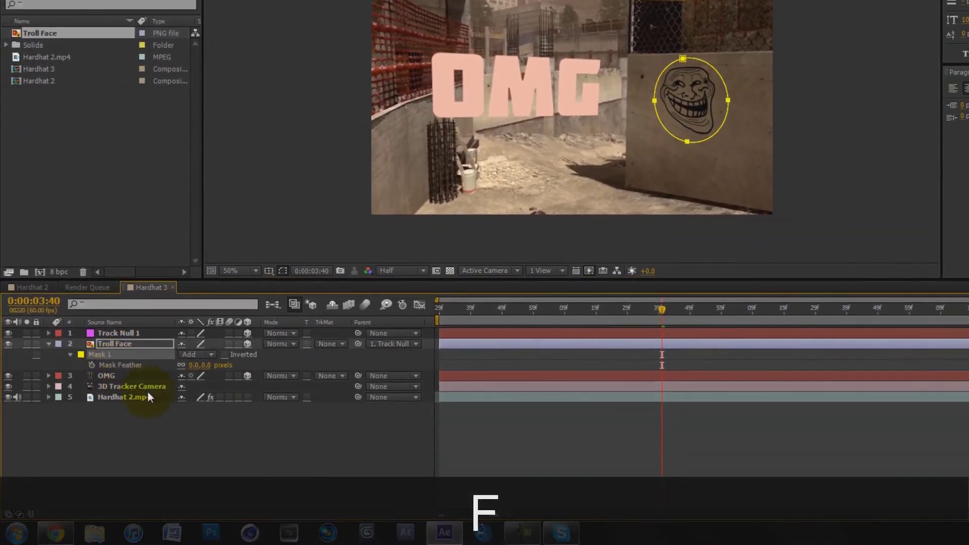
pyautogui.moveTo(206, 366); pyautogui.dragTo(659, 362)
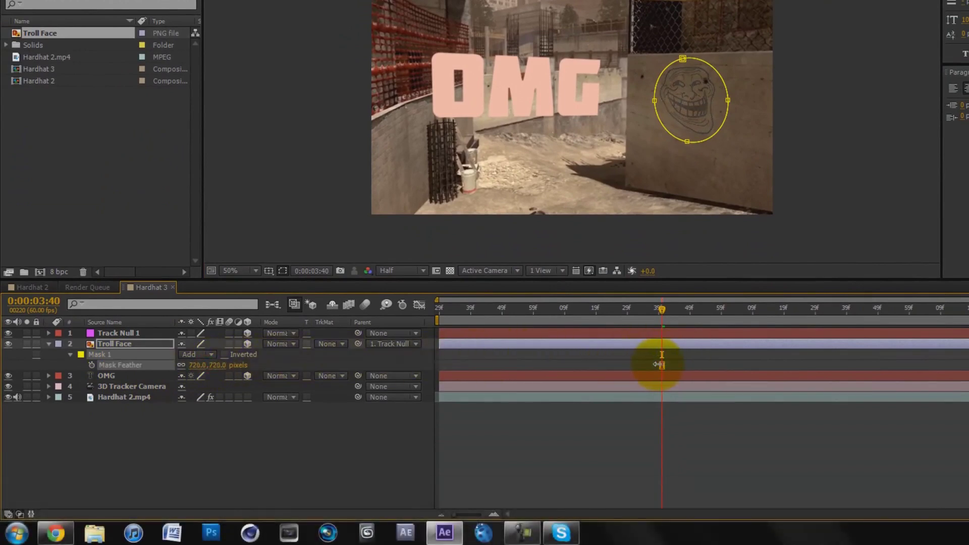
# Set the Troll Face opacity to 78% and check it at later frames
pyautogui.press('t')
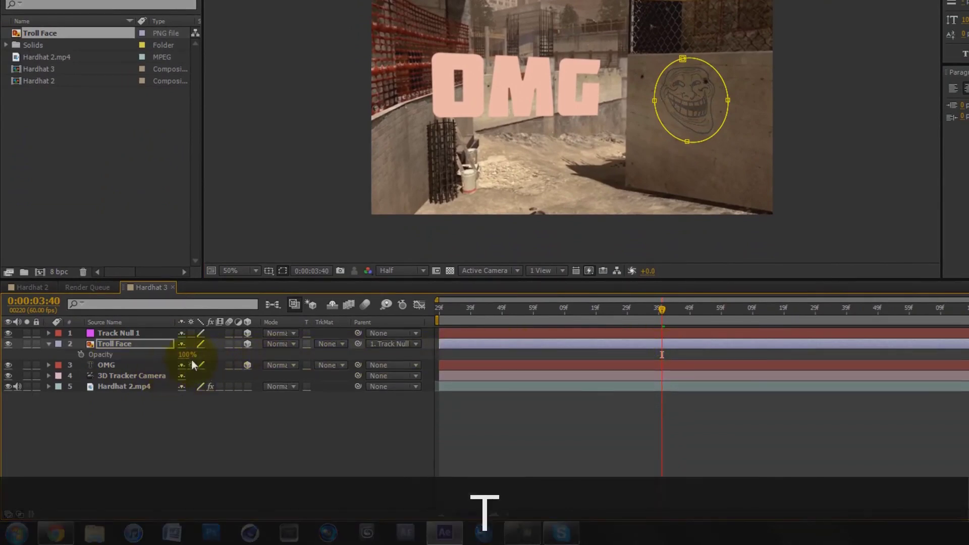
pyautogui.moveTo(191, 359); pyautogui.dragTo(174, 355)
pyautogui.click(190, 421)
pyautogui.moveTo(661, 309); pyautogui.dragTo(618, 318)
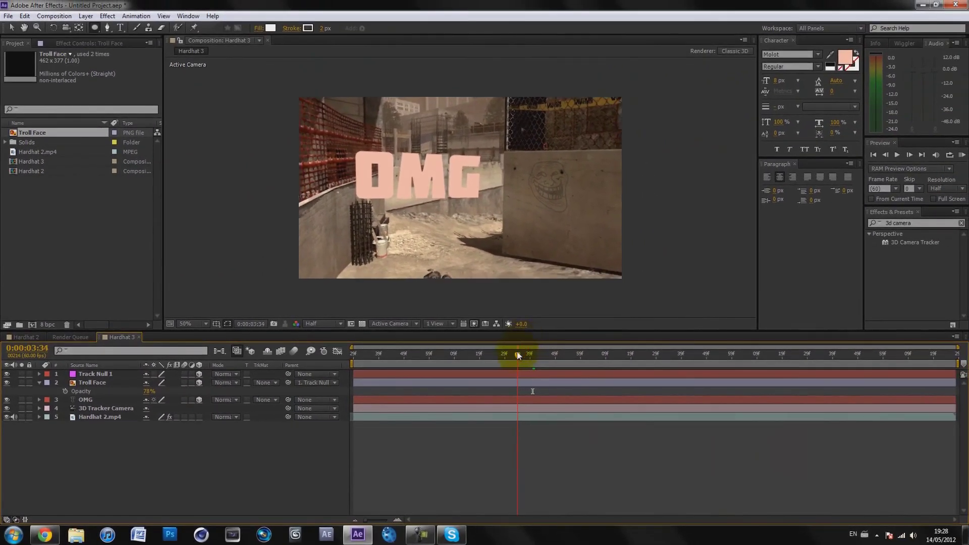
pyautogui.moveTo(518, 354); pyautogui.dragTo(485, 373)
pyautogui.click(75, 119)
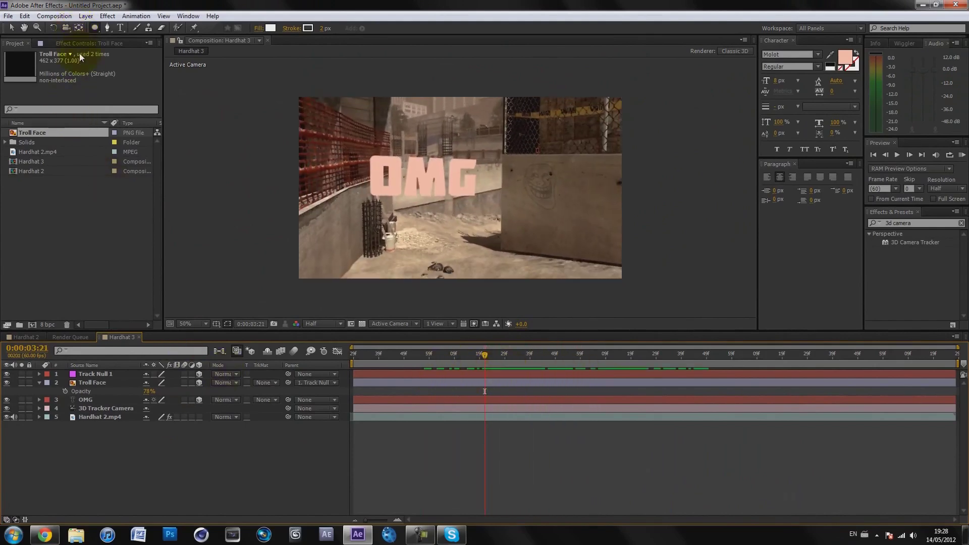
pyautogui.click(30, 337)
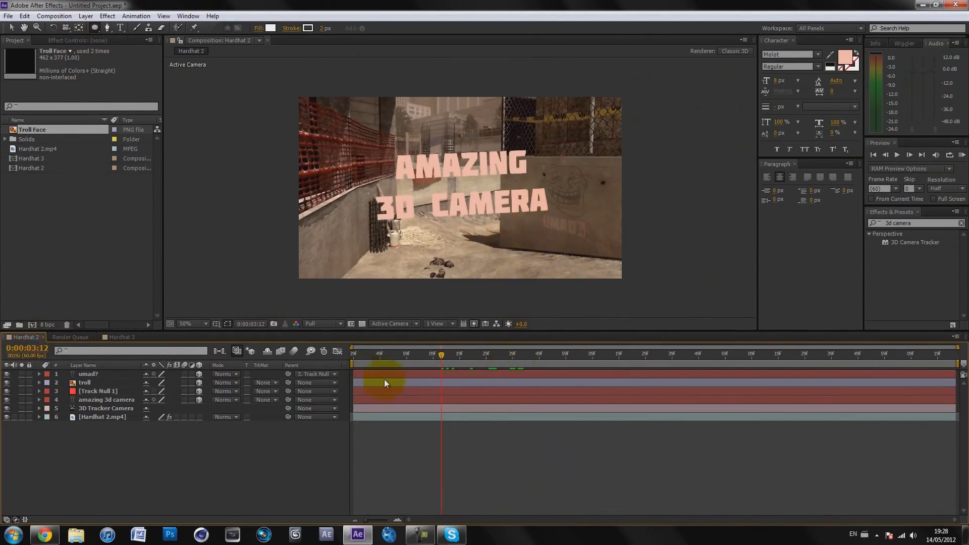
pyautogui.click(459, 361)
pyautogui.moveTo(459, 362); pyautogui.dragTo(540, 342)
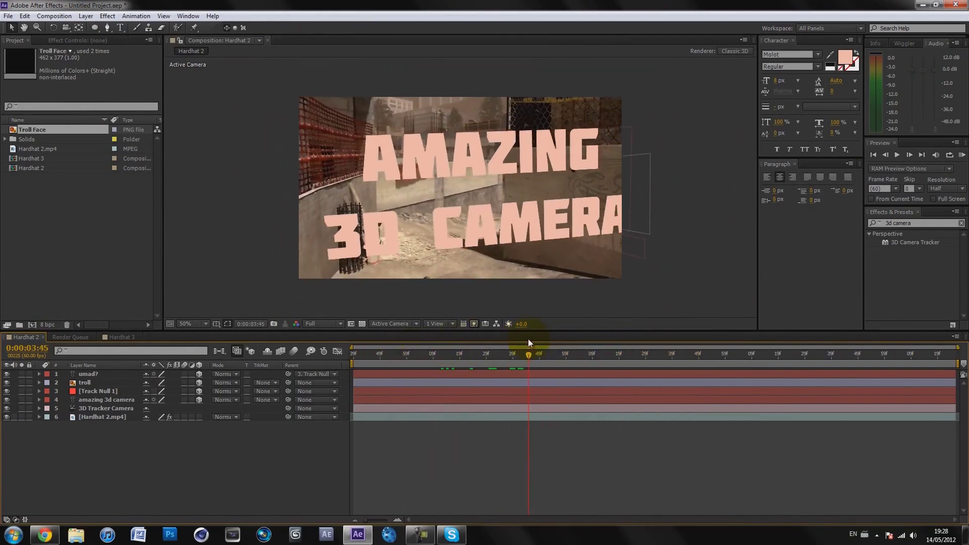
pyautogui.moveTo(527, 343); pyautogui.dragTo(503, 354)
pyautogui.click(121, 337)
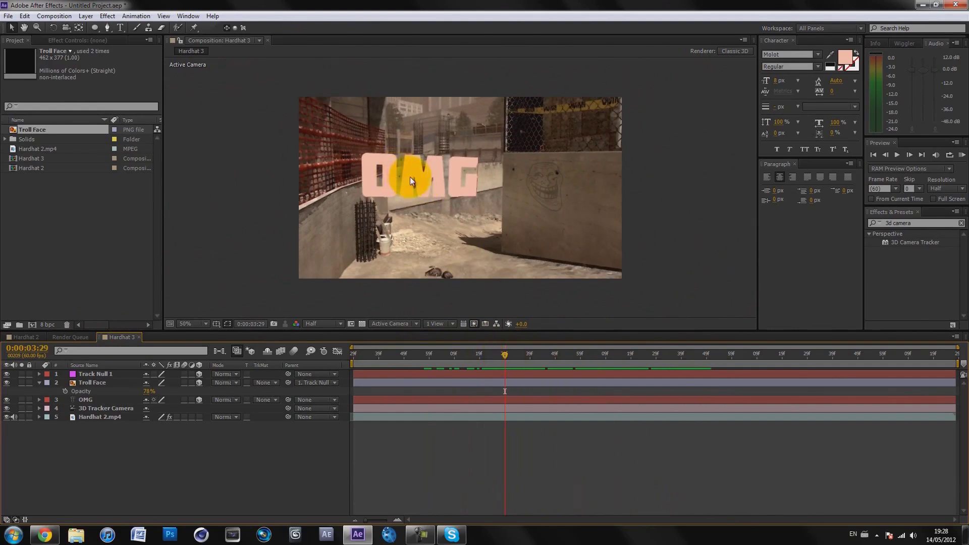
pyautogui.click(724, 50)
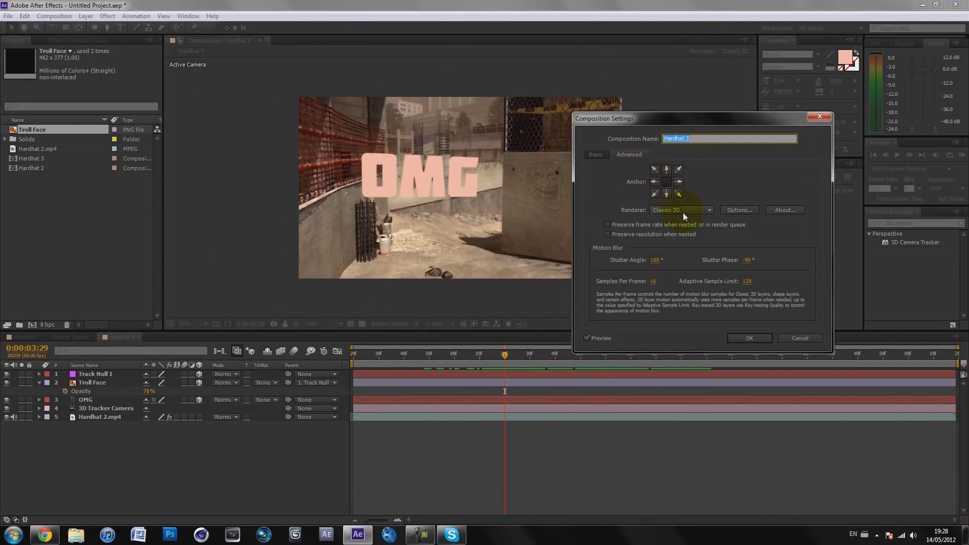
pyautogui.click(682, 211)
pyautogui.click(717, 181)
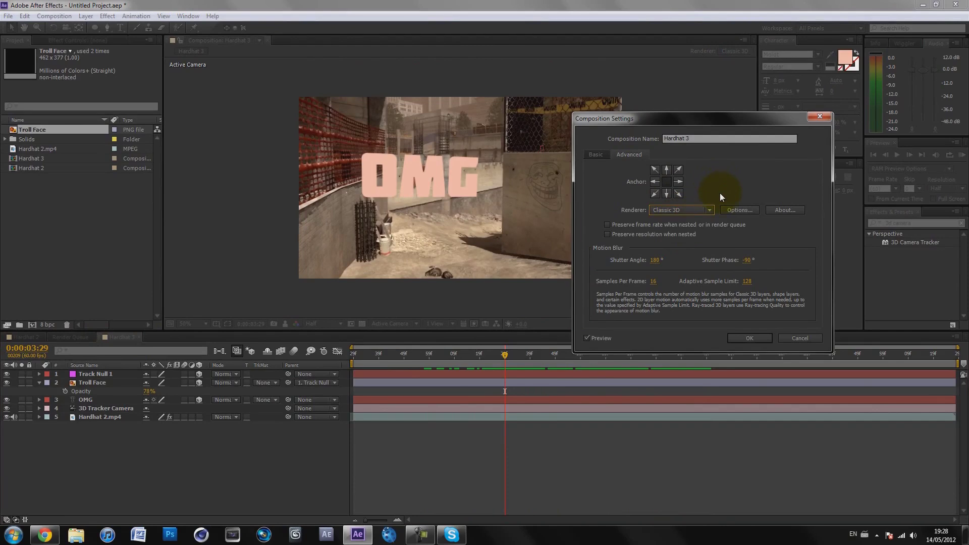
pyautogui.click(798, 338)
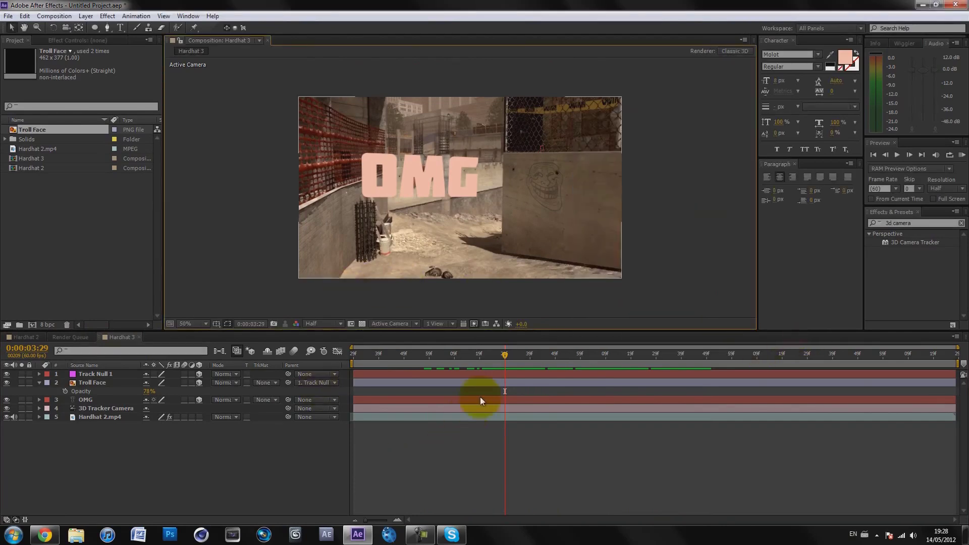
pyautogui.moveTo(504, 354); pyautogui.dragTo(478, 358)
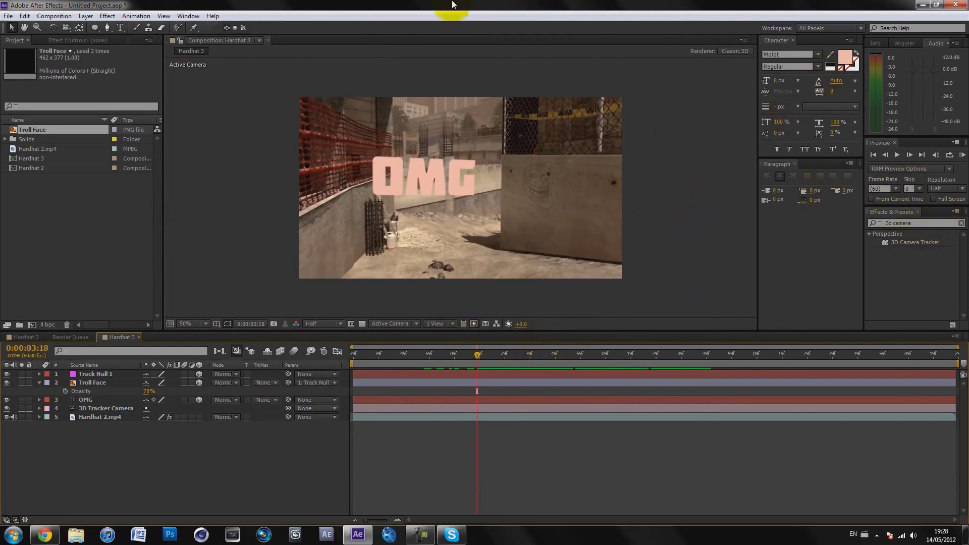
pyautogui.click(108, 28)
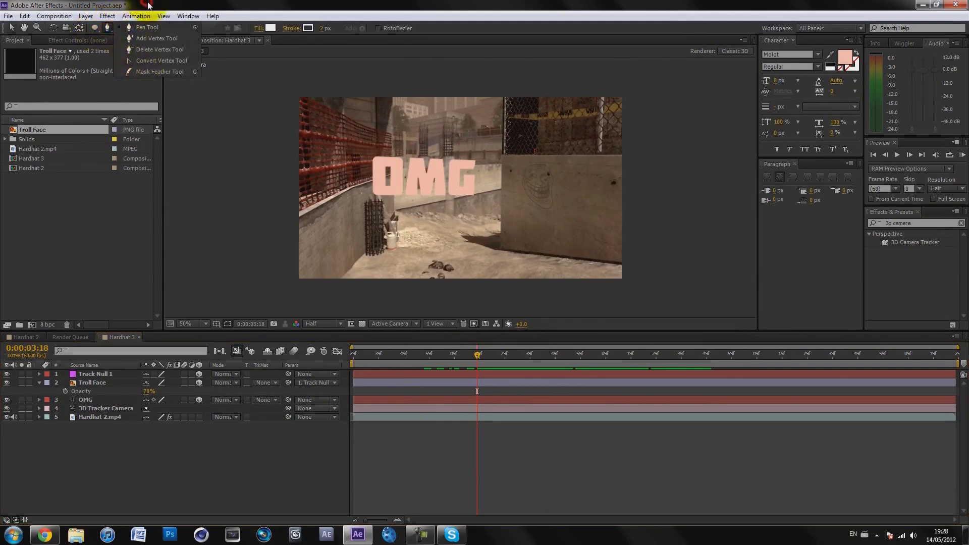
pyautogui.click(118, 220)
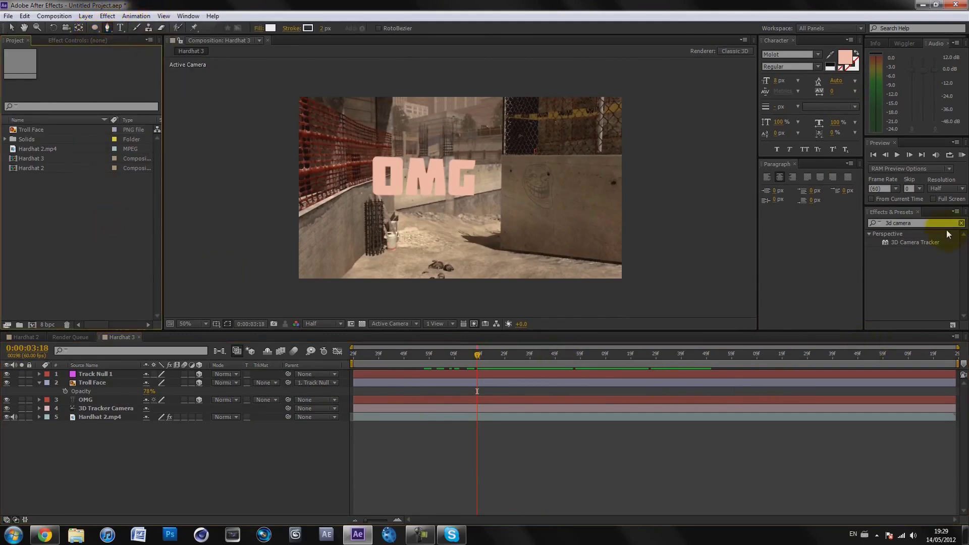
pyautogui.moveTo(484, 356); pyautogui.dragTo(520, 366)
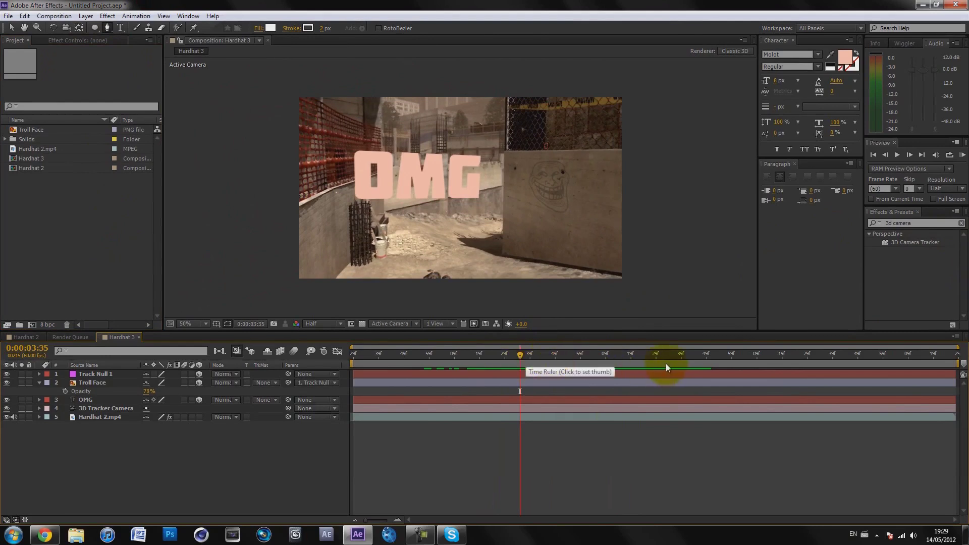
pyautogui.moveTo(519, 359); pyautogui.dragTo(456, 347)
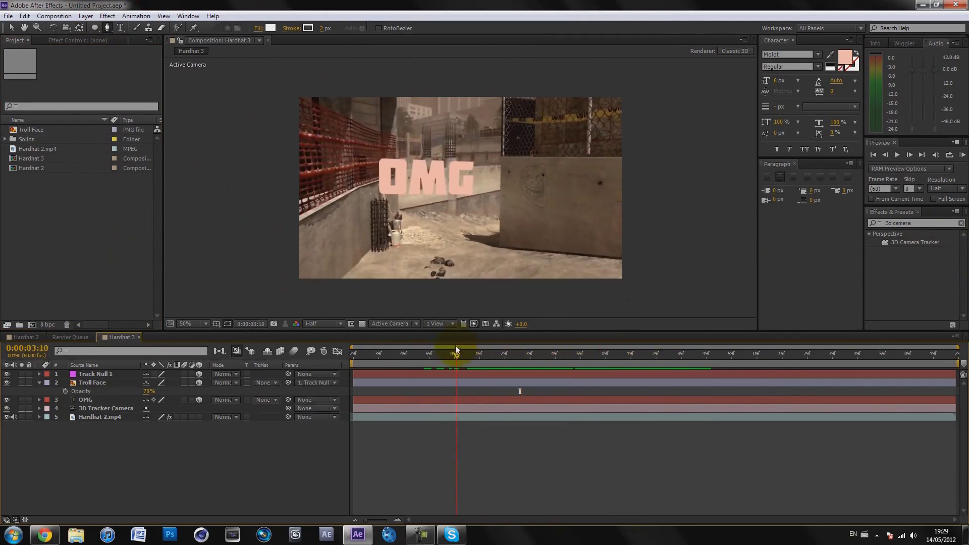
pyautogui.moveTo(455, 347); pyautogui.dragTo(533, 353)
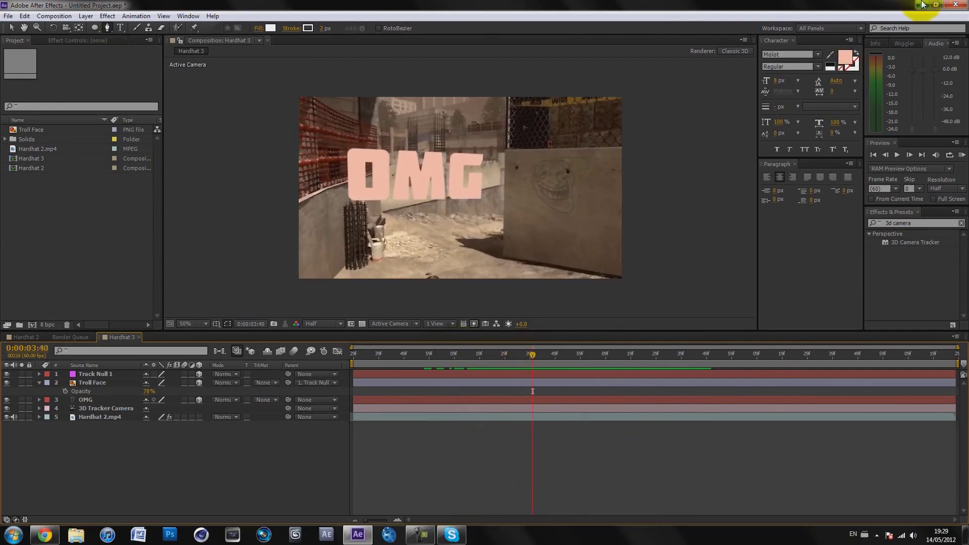
pyautogui.moveTo(540, 356); pyautogui.dragTo(581, 356)
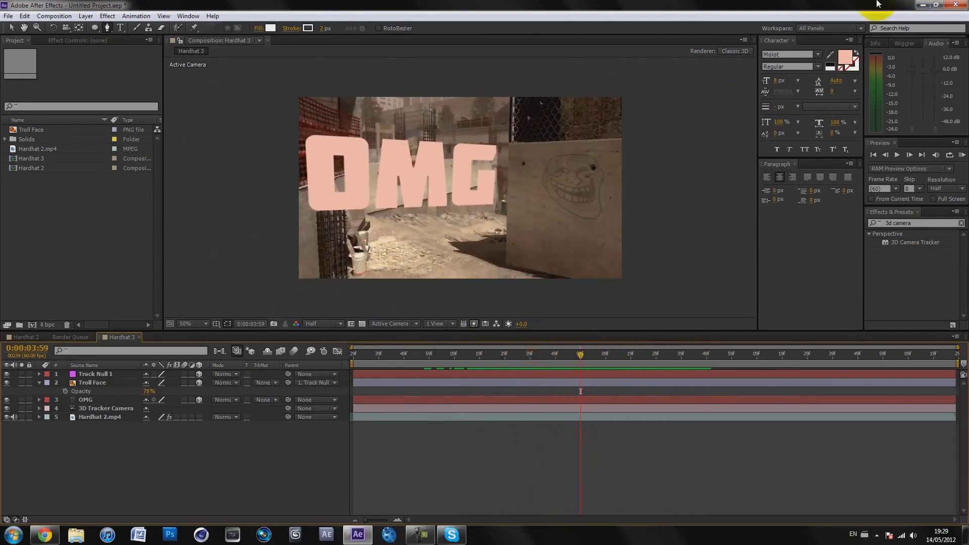
pyautogui.click(922, 5)
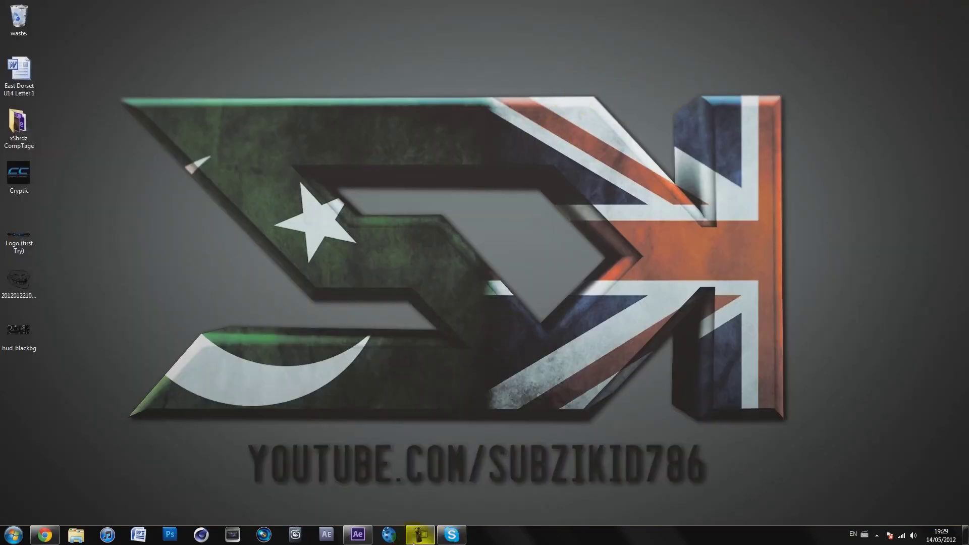
# Restore After Effects and slide the OMG text sideways along its X axis
pyautogui.click(357, 535)
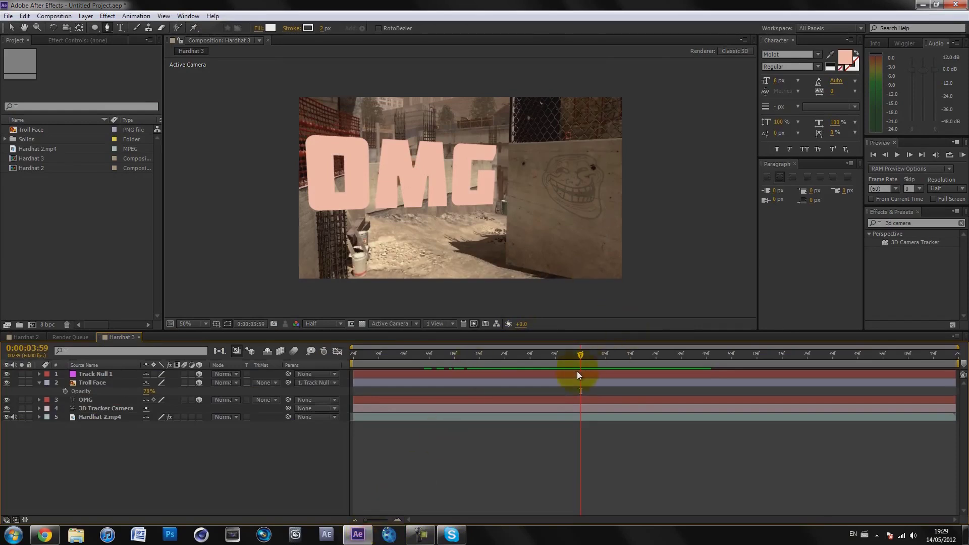
pyautogui.moveTo(578, 355); pyautogui.dragTo(496, 356)
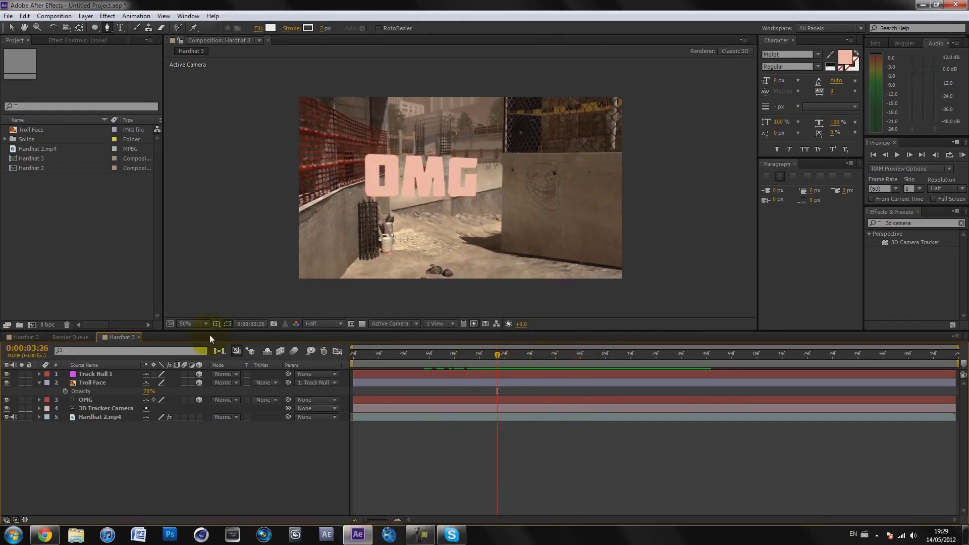
pyautogui.click(96, 400)
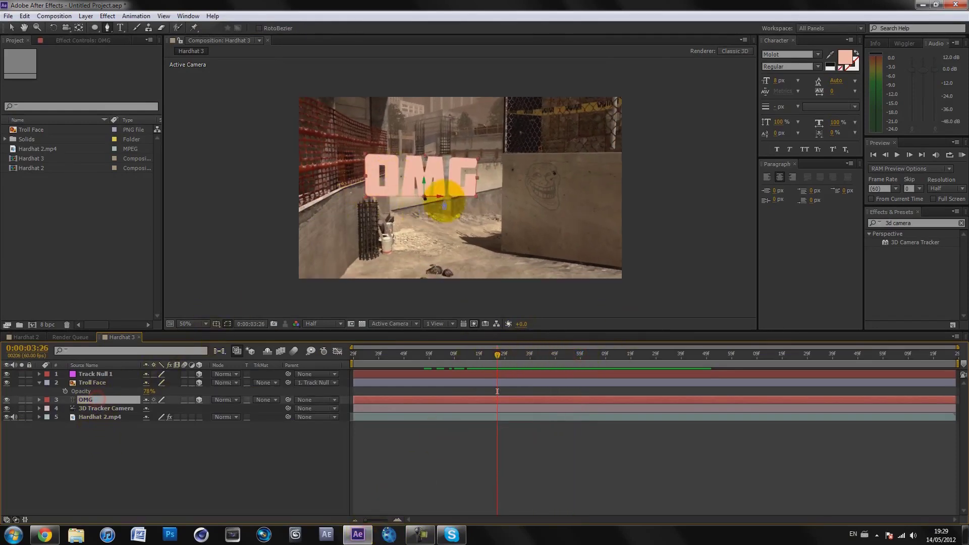
pyautogui.press('v')
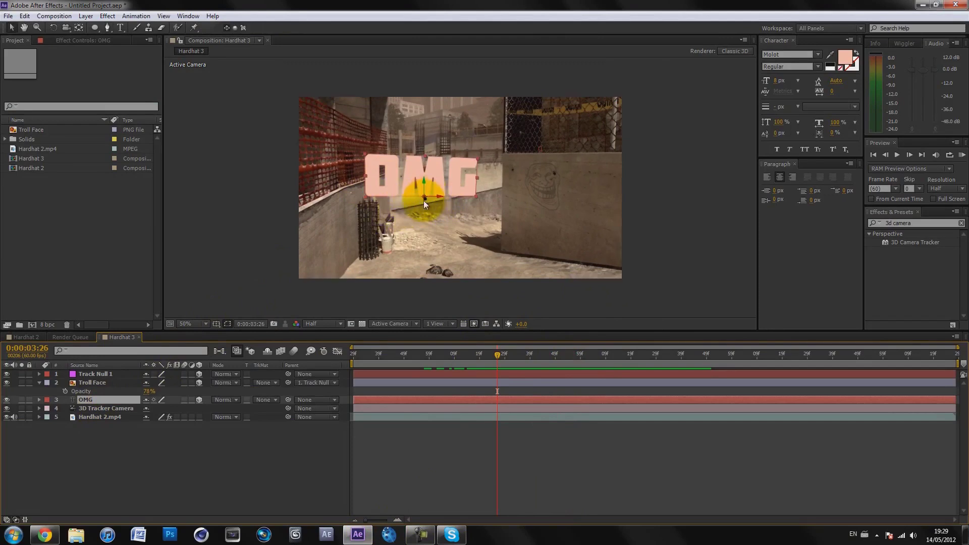
pyautogui.moveTo(424, 200); pyautogui.dragTo(502, 192)
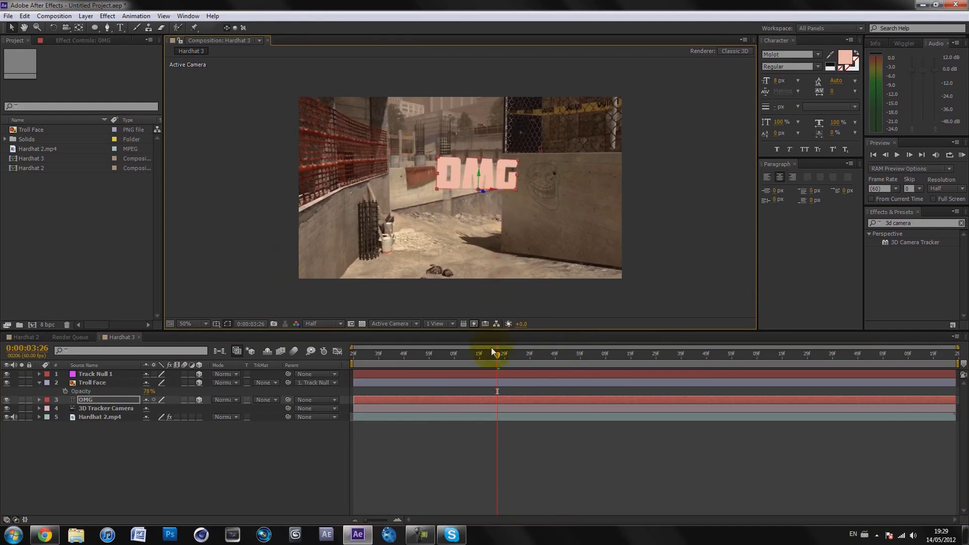
pyautogui.moveTo(496, 358); pyautogui.dragTo(354, 348)
# Scrub through the shot to check the tracking and undo an accidental footage move
pyautogui.click(555, 354)
pyautogui.click(478, 190)
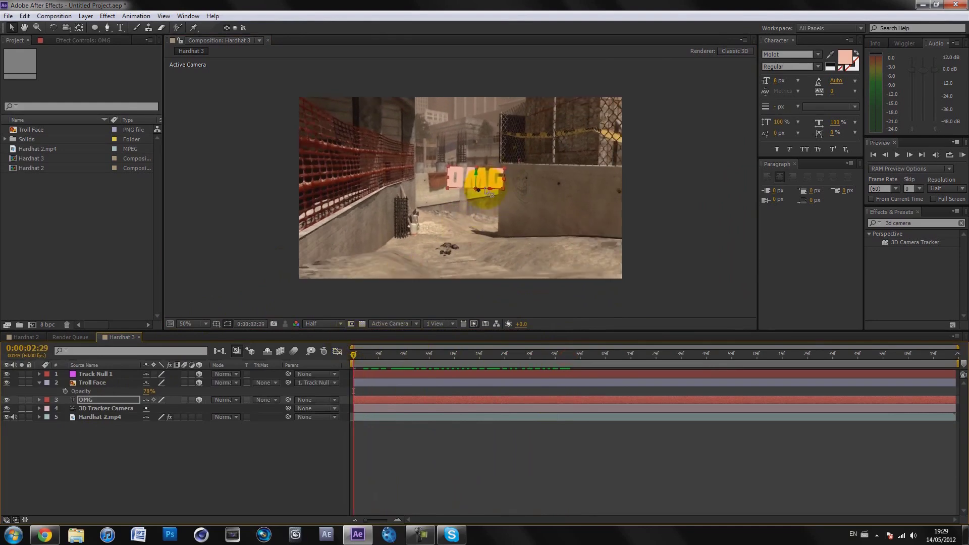
pyautogui.moveTo(411, 362); pyautogui.dragTo(676, 346)
pyautogui.moveTo(521, 204); pyautogui.dragTo(470, 190)
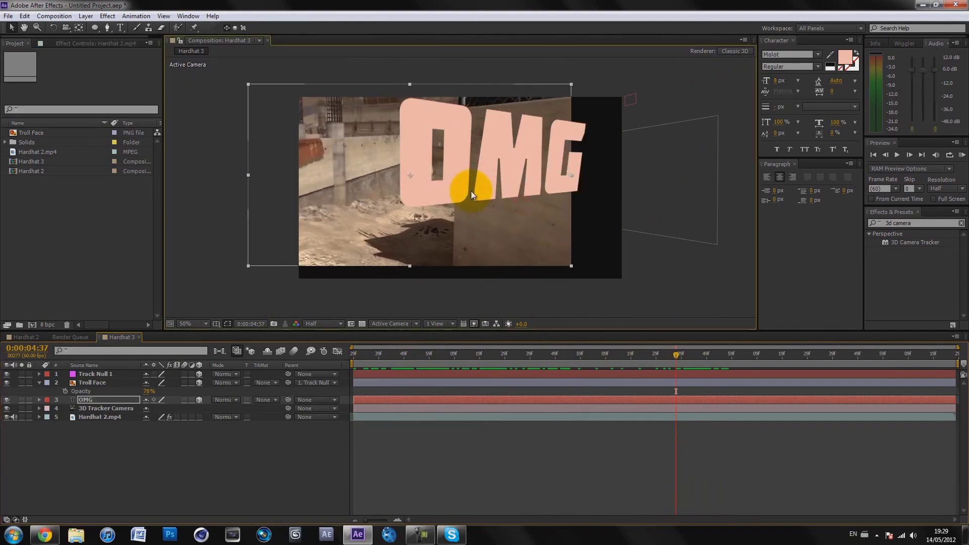
pyautogui.hotkey('ctrl', 'z')
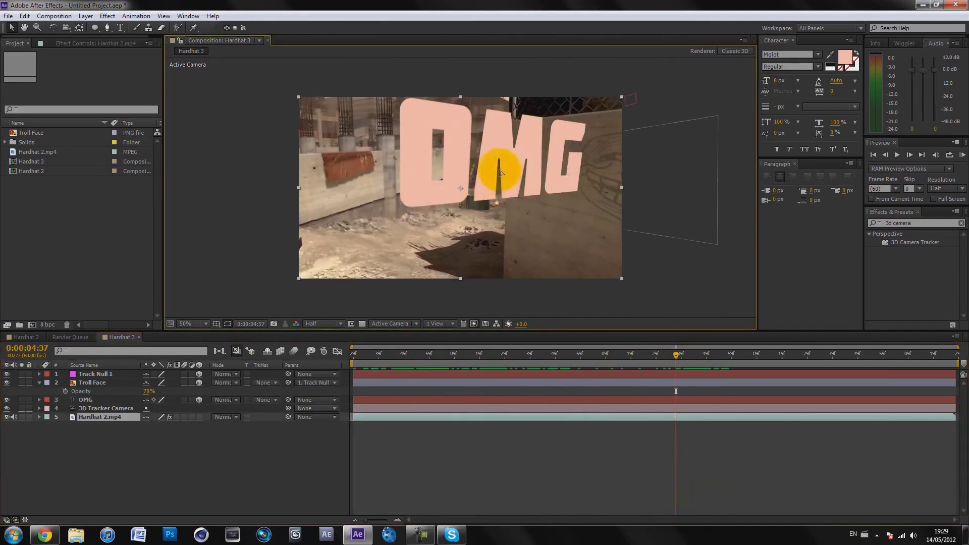
pyautogui.click(91, 382)
pyautogui.click(93, 399)
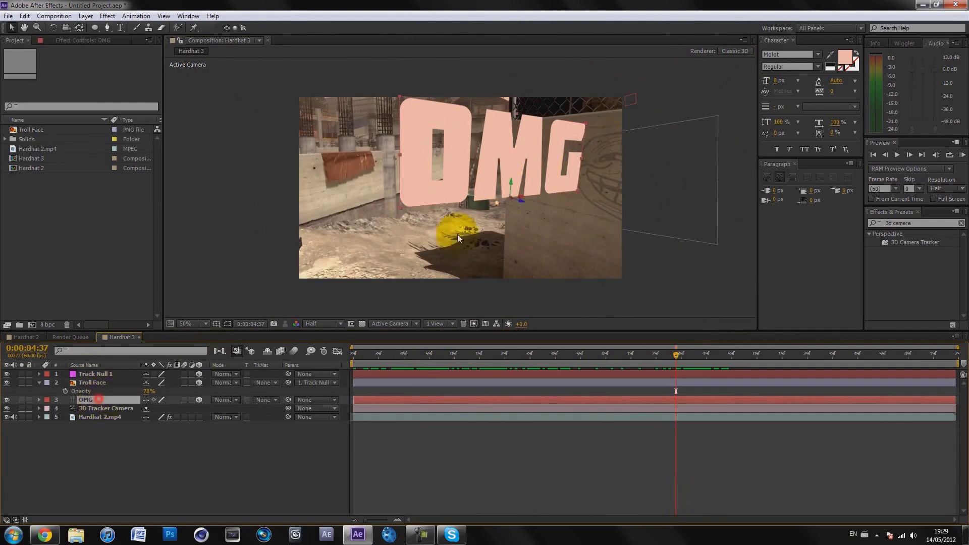
# Move the OMG text up and left beside the wall, undoing another stray footage move
pyautogui.moveTo(519, 204); pyautogui.dragTo(479, 195)
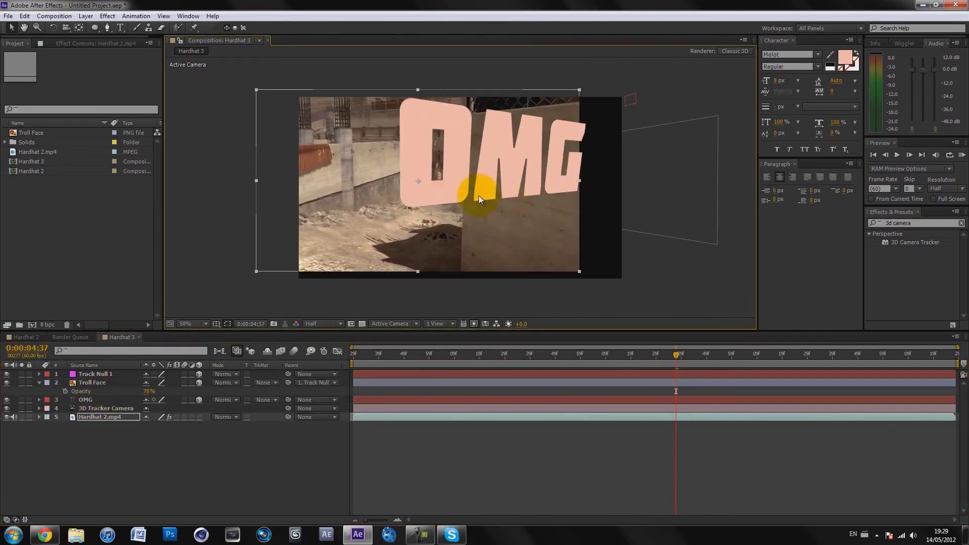
pyautogui.hotkey('ctrl', 'z')
pyautogui.click(102, 401)
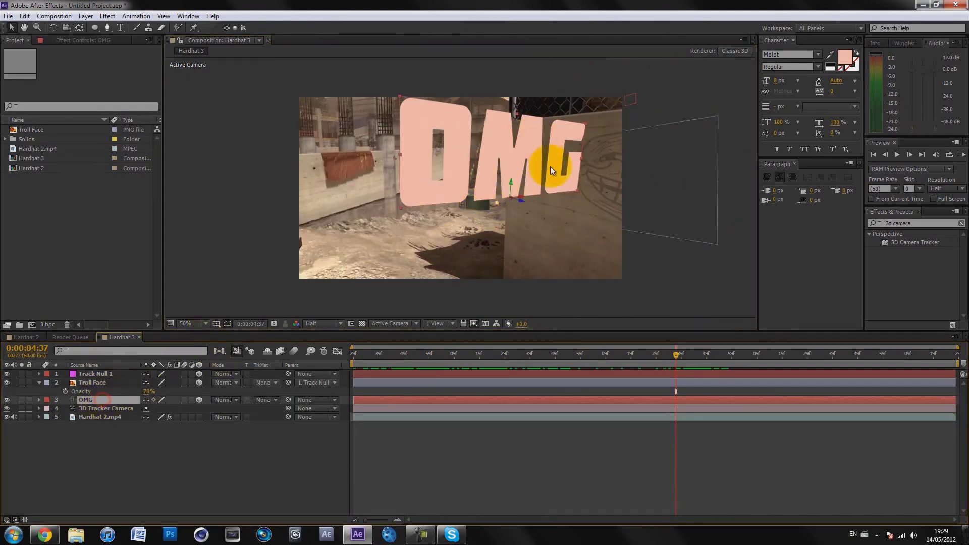
pyautogui.moveTo(520, 204); pyautogui.dragTo(472, 169)
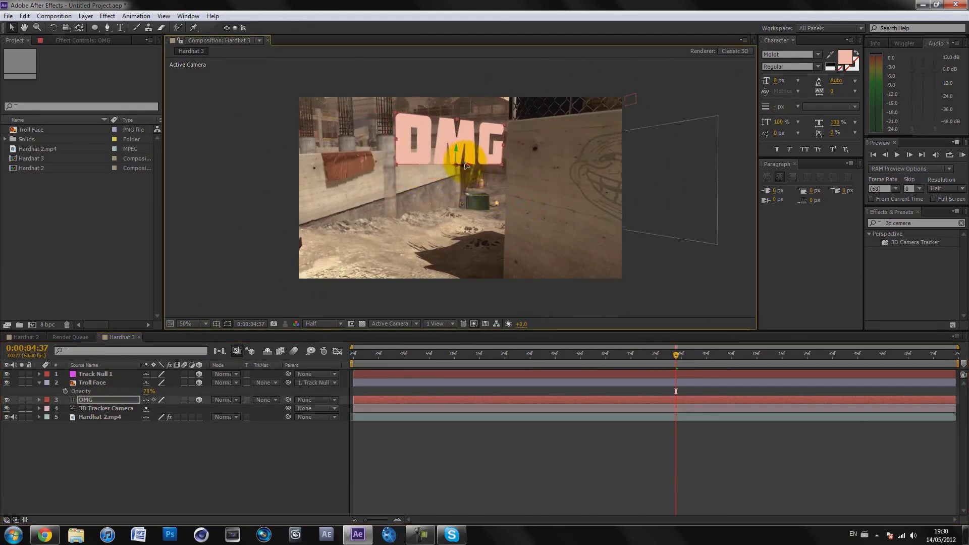
pyautogui.moveTo(574, 354); pyautogui.dragTo(353, 355)
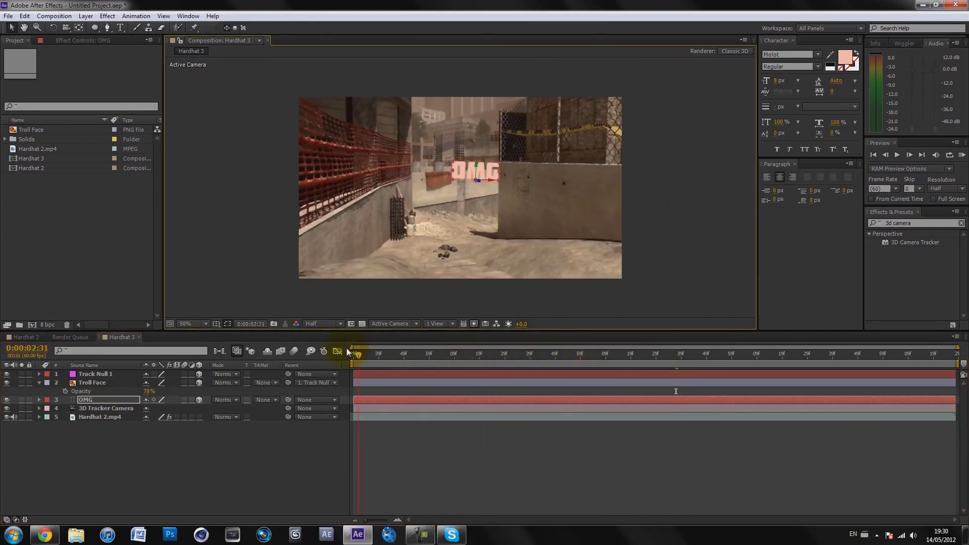
pyautogui.click(493, 244)
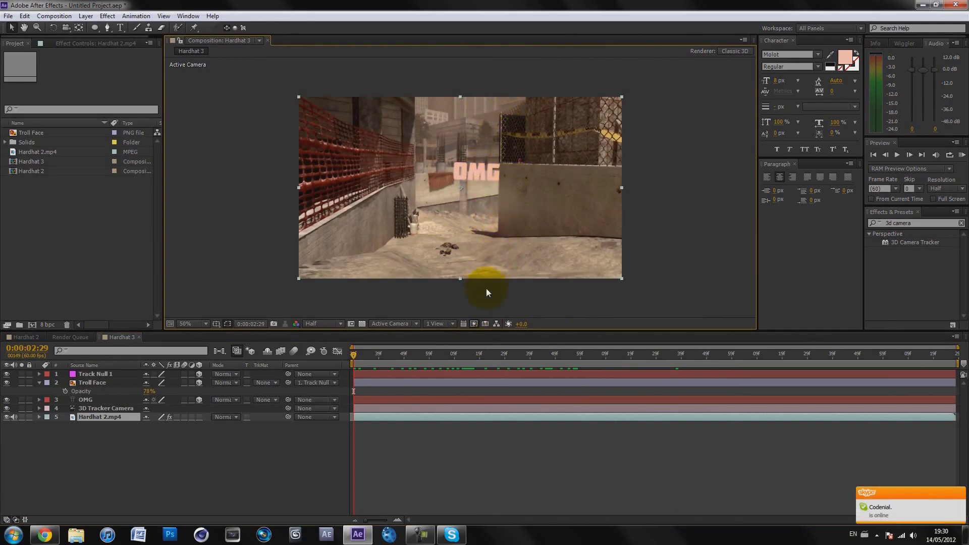
pyautogui.moveTo(438, 358); pyautogui.dragTo(622, 343)
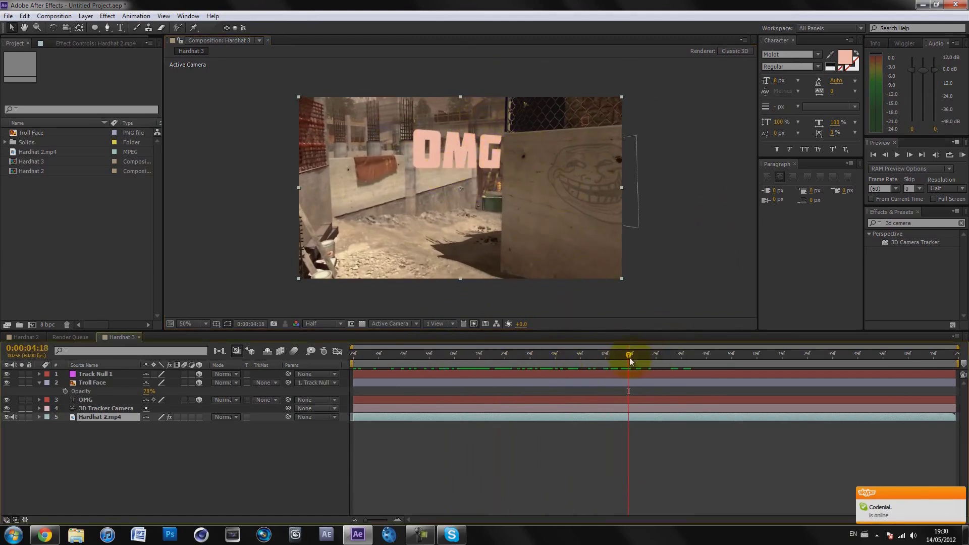
pyautogui.click(741, 353)
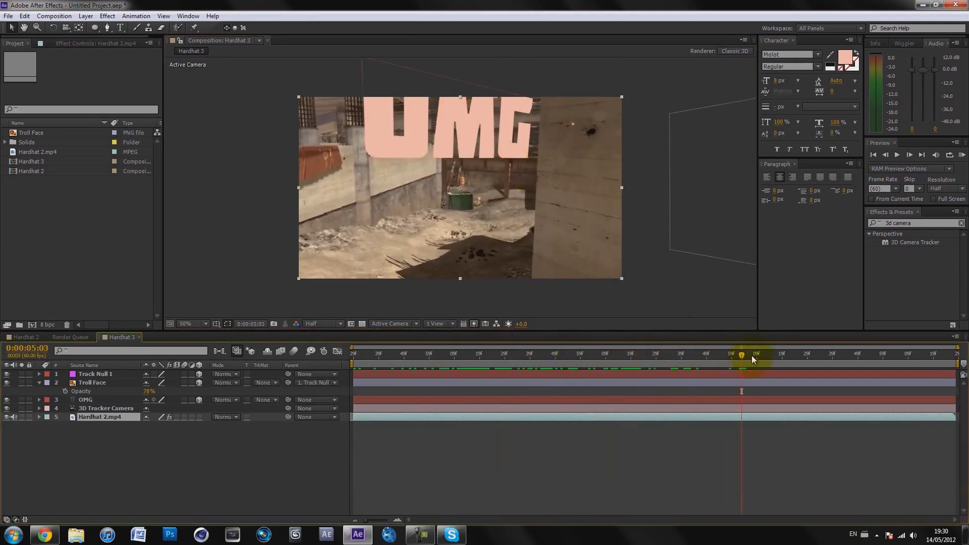
pyautogui.moveTo(743, 357); pyautogui.dragTo(773, 360)
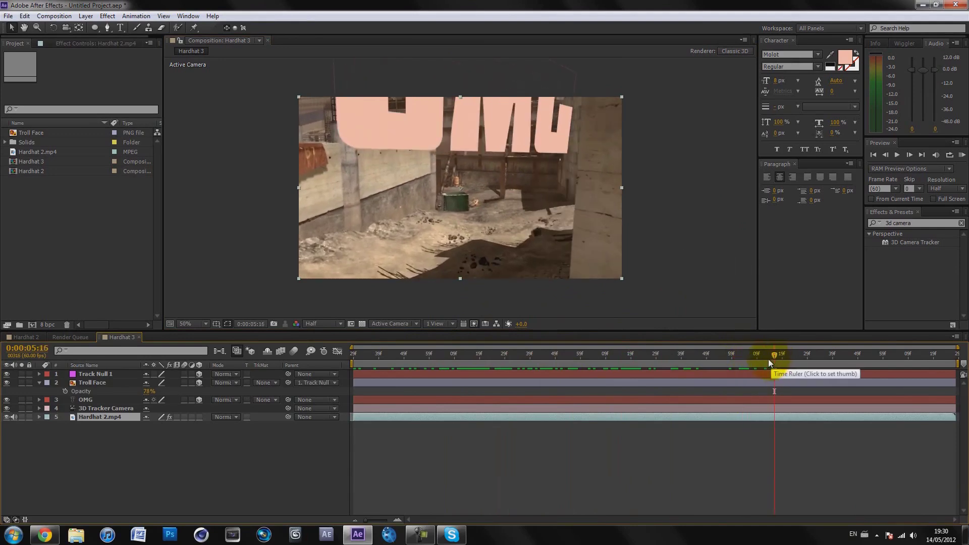
pyautogui.click(197, 463)
pyautogui.click(465, 455)
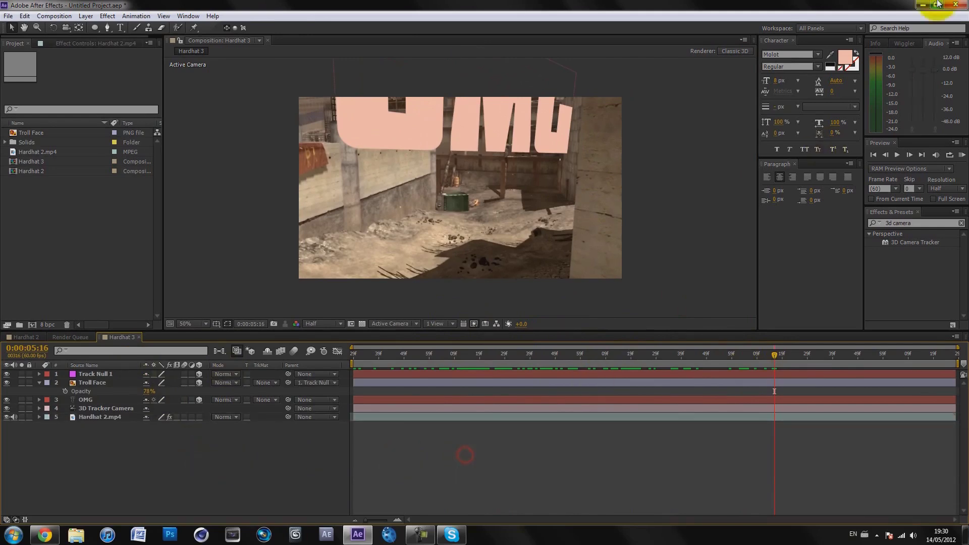
# Minimise After Effects to the desktop, then bring up Google Chrome from the taskbar
pyautogui.click(923, 4)
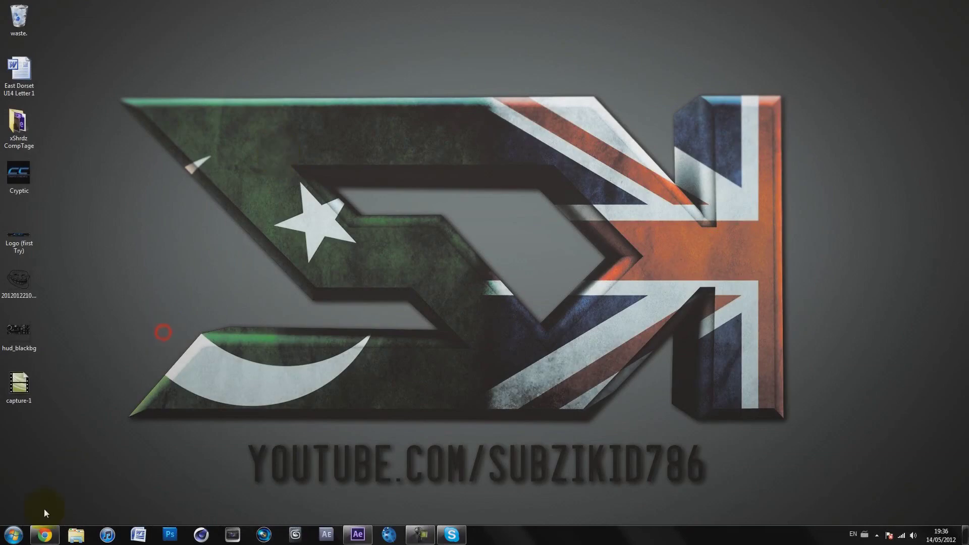
pyautogui.click(45, 534)
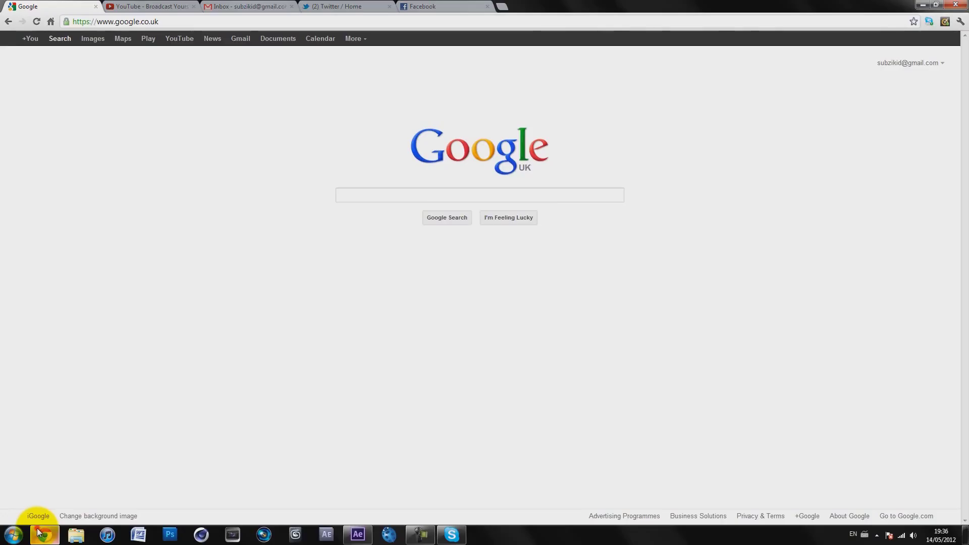
# On the YouTube tab, search for 'supercidalfilms' to find the editor's channel
pyautogui.click(185, 7)
pyautogui.write('super')
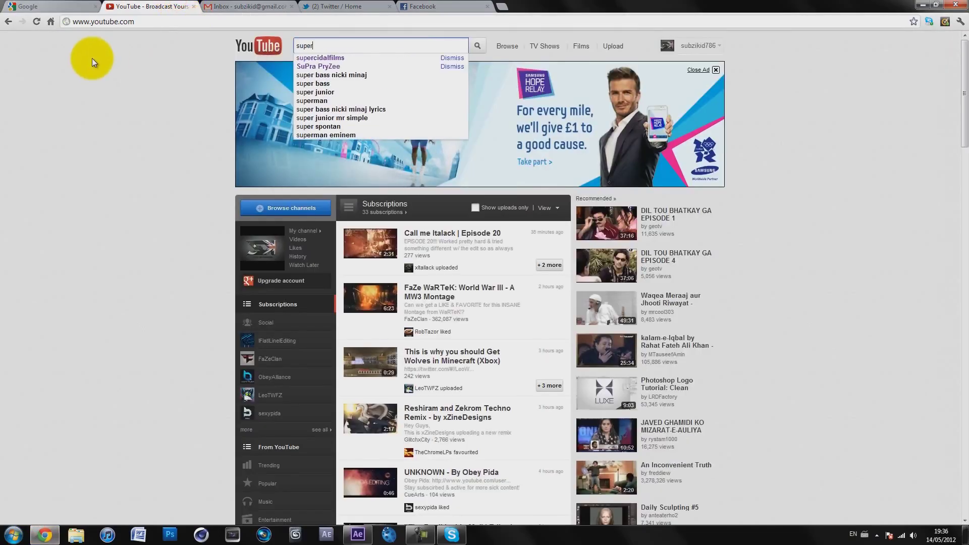
pyautogui.write('cidalfilms')
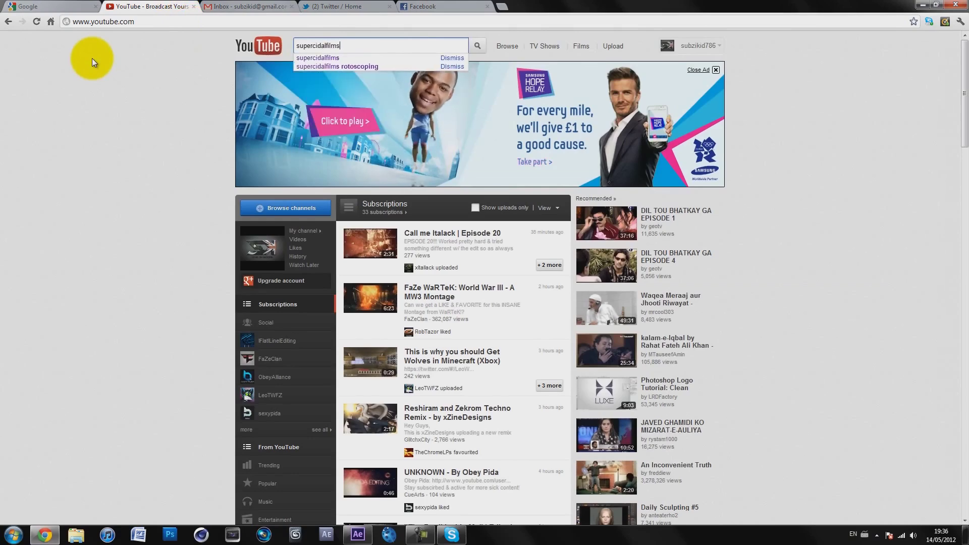
pyautogui.press('Return')
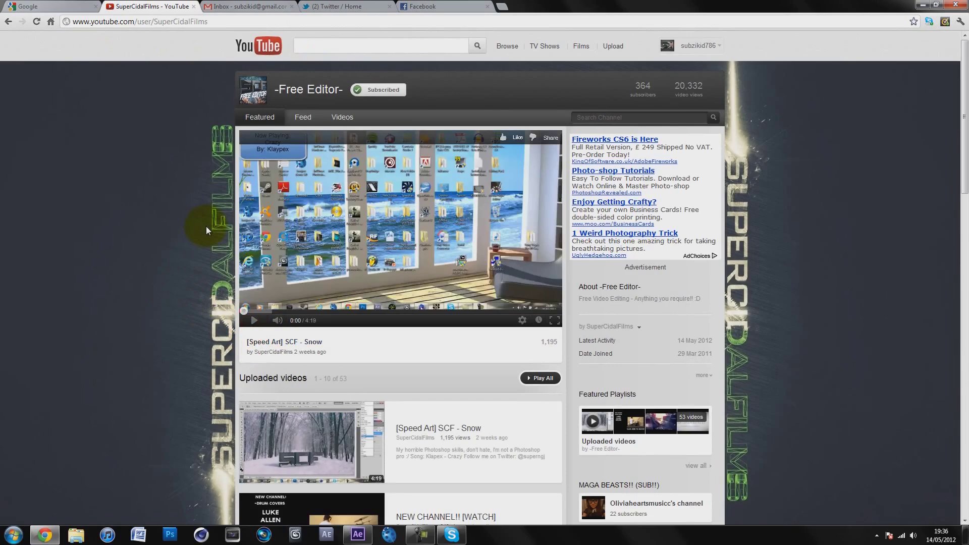
pyautogui.scroll(-4, 206, 226)
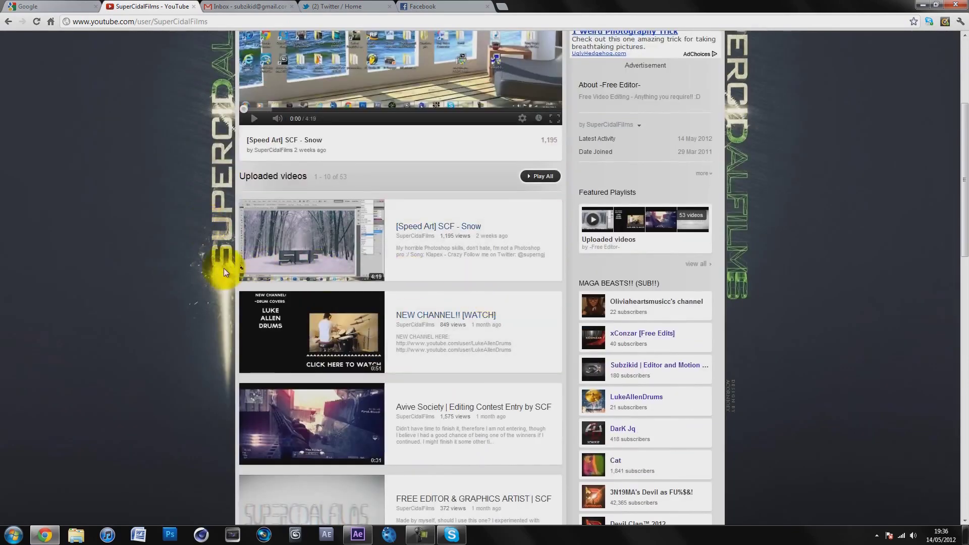
pyautogui.scroll(-6, 222, 273)
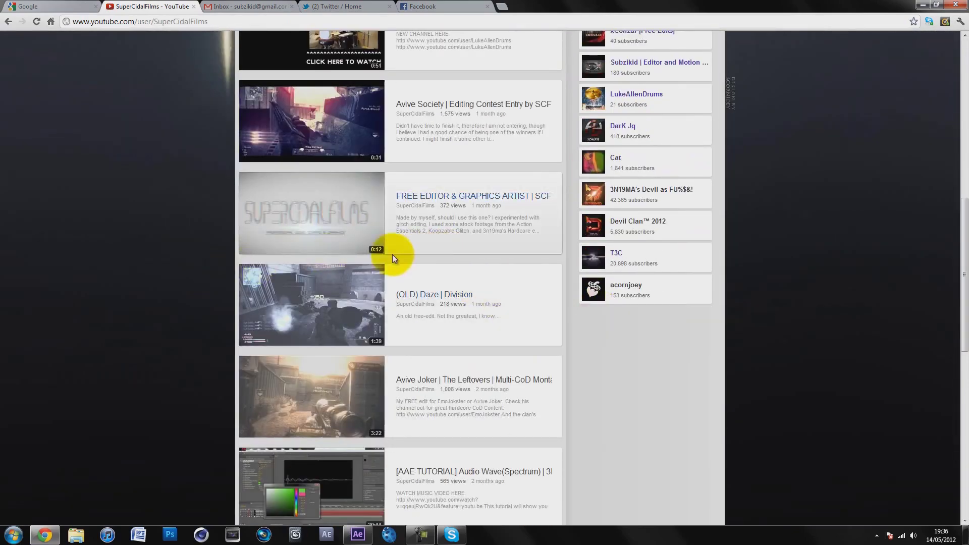
pyautogui.scroll(4, 400, 298)
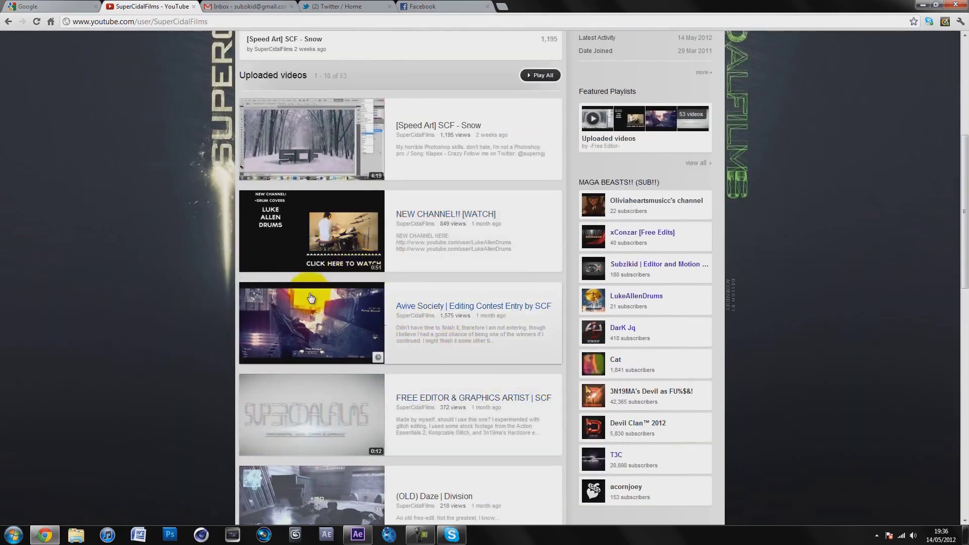
pyautogui.scroll(4, 313, 303)
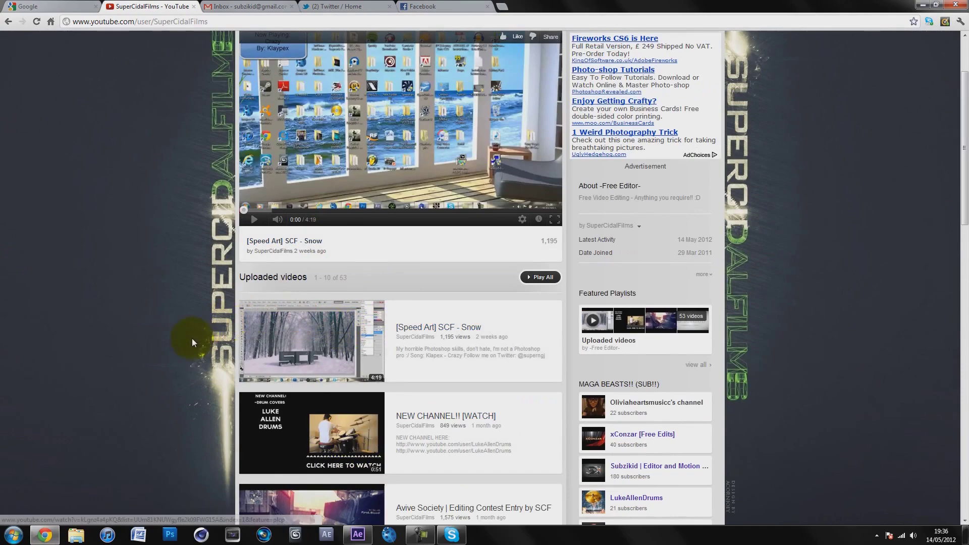
pyautogui.scroll(-4, 193, 337)
pyautogui.scroll(-4, 197, 335)
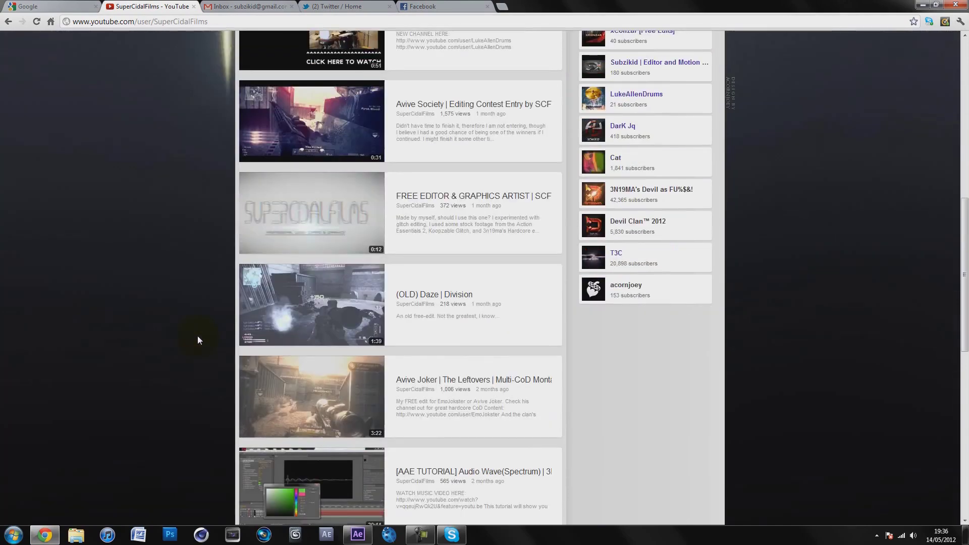
pyautogui.scroll(-2, 198, 335)
pyautogui.scroll(12, 198, 335)
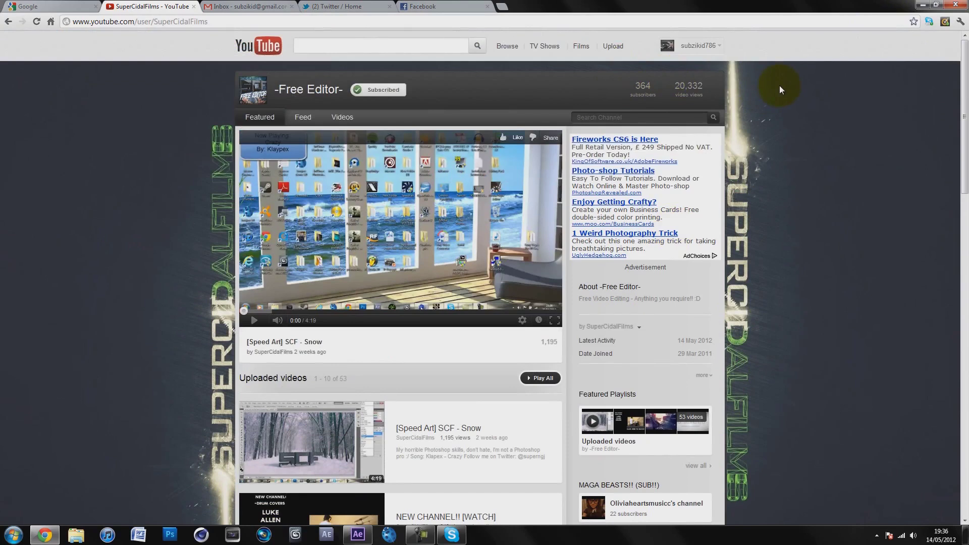
pyautogui.scroll(-6, 442, 467)
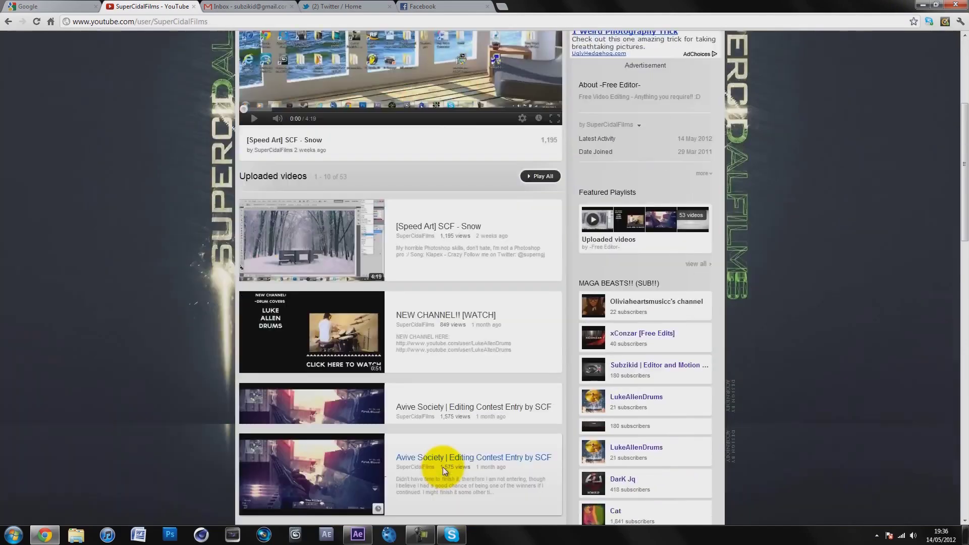
pyautogui.scroll(-2, 429, 415)
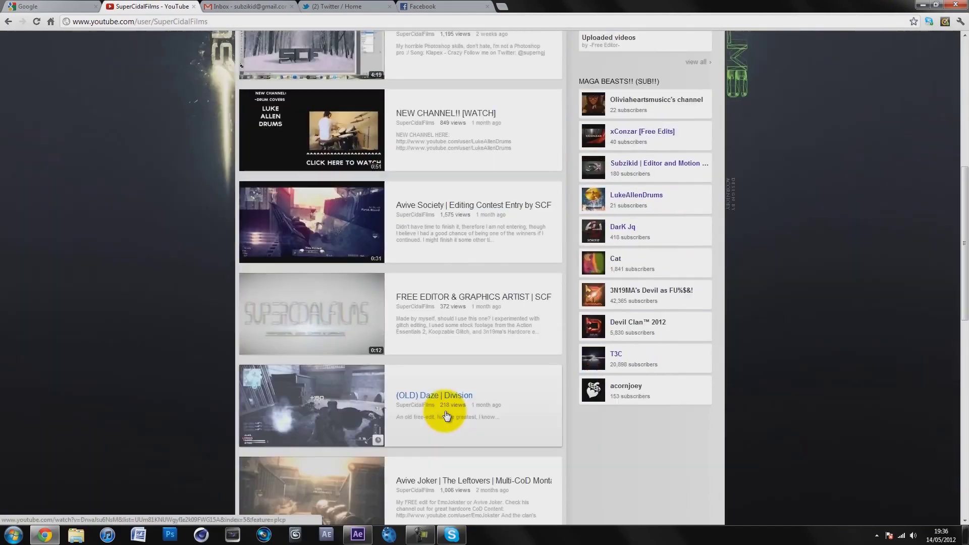
pyautogui.scroll(-2, 444, 415)
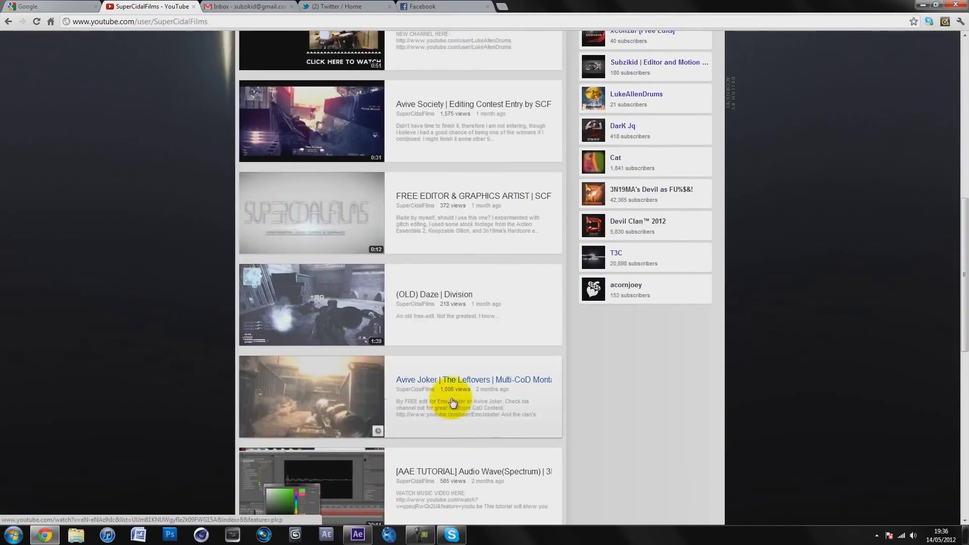
pyautogui.scroll(-4, 454, 434)
pyautogui.scroll(15, 810, 362)
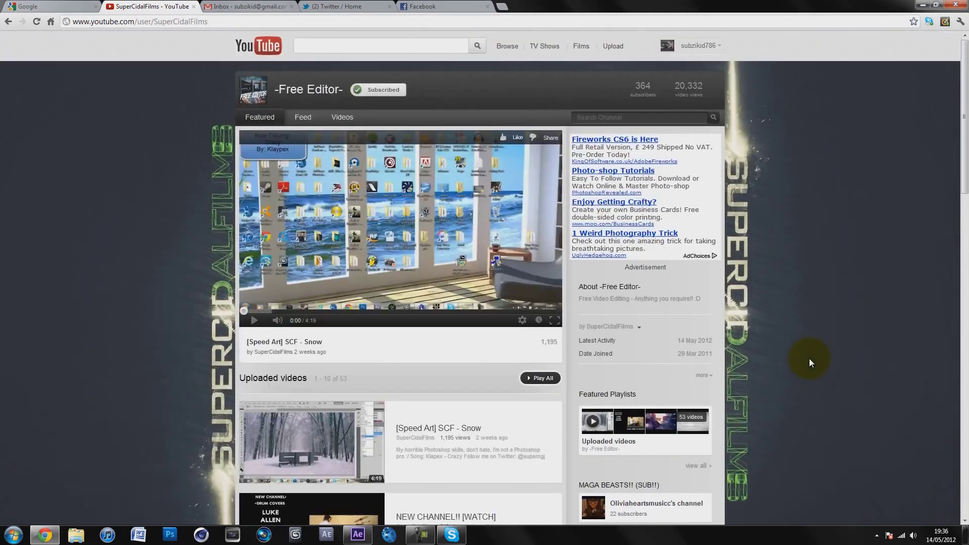